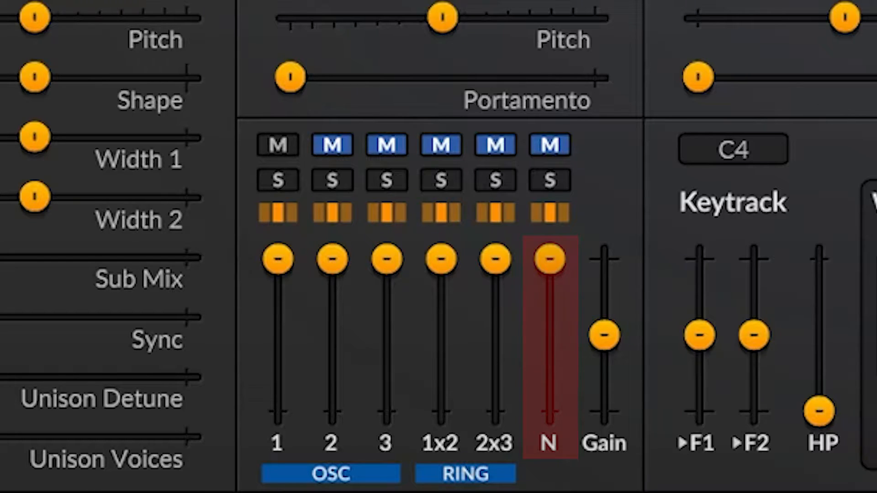
- Unmute the noise source in the mixer and lower its level to about the middle of its range
{"action": "left_click", "coordinate": [549, 145]}
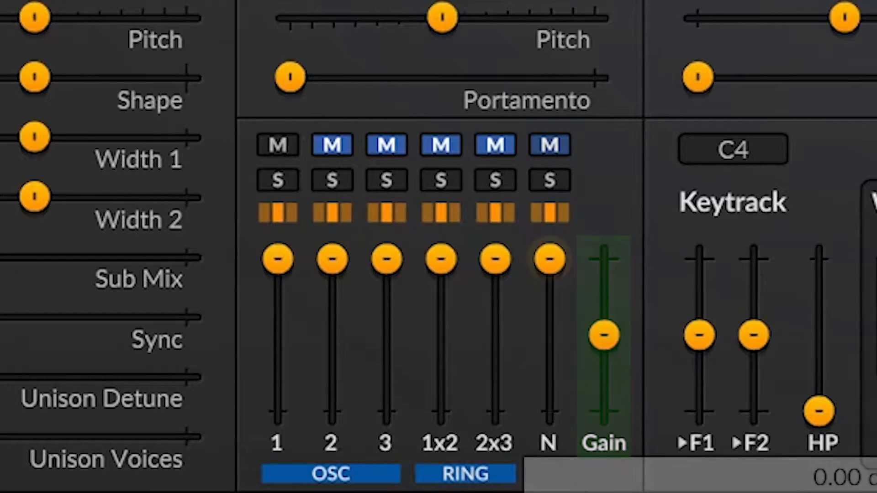
{"action": "left_click_drag", "start_coordinate": [550, 260], "coordinate": [601, 335]}
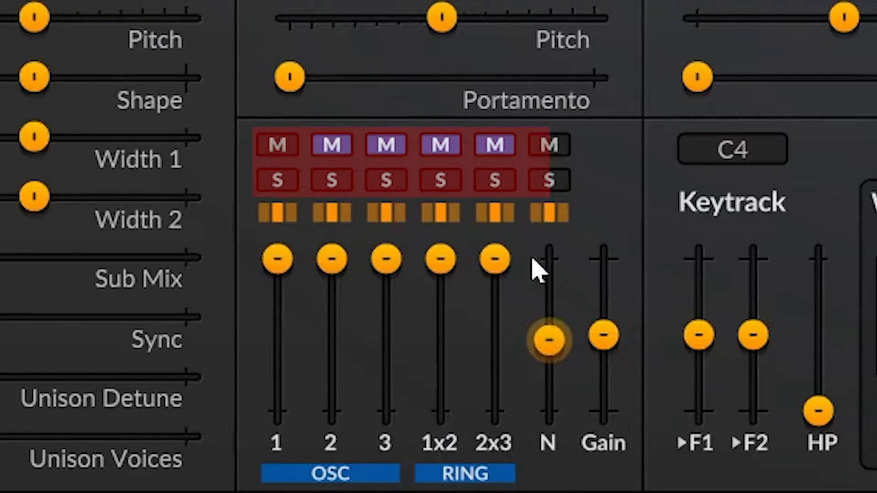
- Solo the 2x3 and 1x2 ring modulation channels in the mixer and release both solos
{"action": "left_click", "coordinate": [497, 179]}
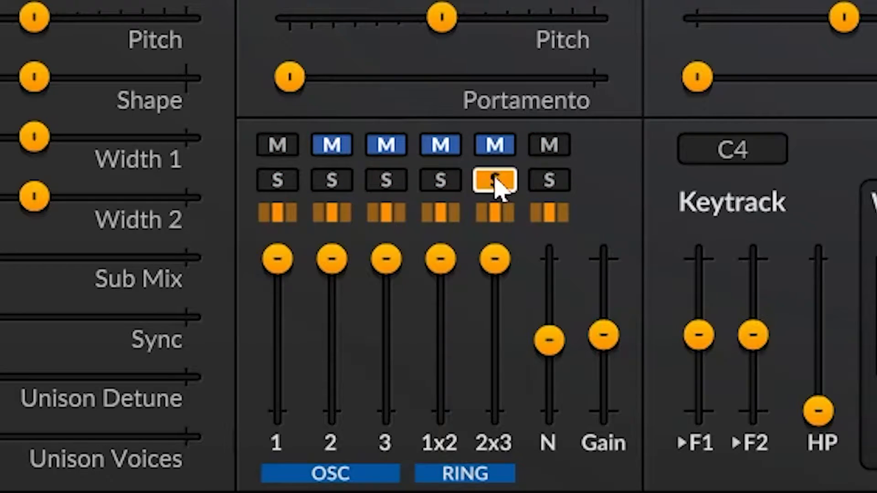
{"action": "left_click", "coordinate": [443, 183]}
{"action": "left_click", "coordinate": [496, 185]}
{"action": "left_click", "coordinate": [445, 185]}
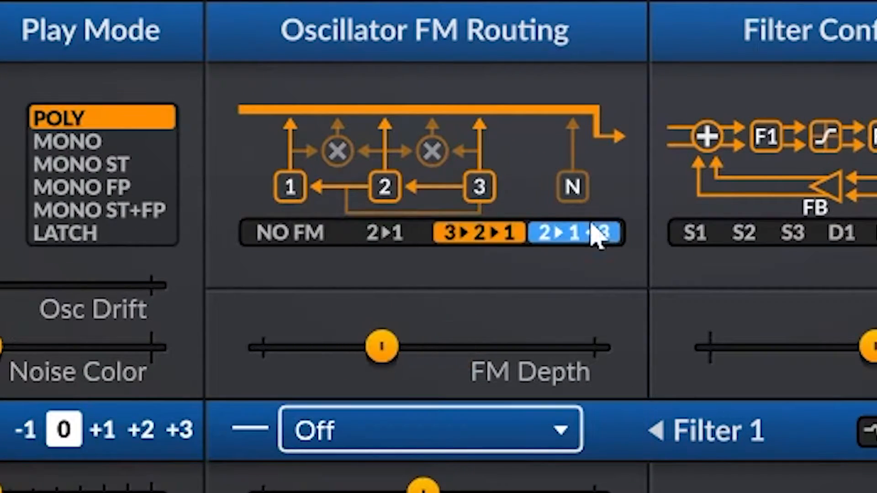
- Set the oscillator FM routing to 2▸1◂3 and lower the FM Depth to about a third of its range
{"action": "left_click", "coordinate": [593, 231]}
{"action": "left_click_drag", "start_coordinate": [417, 348], "coordinate": [372, 346]}
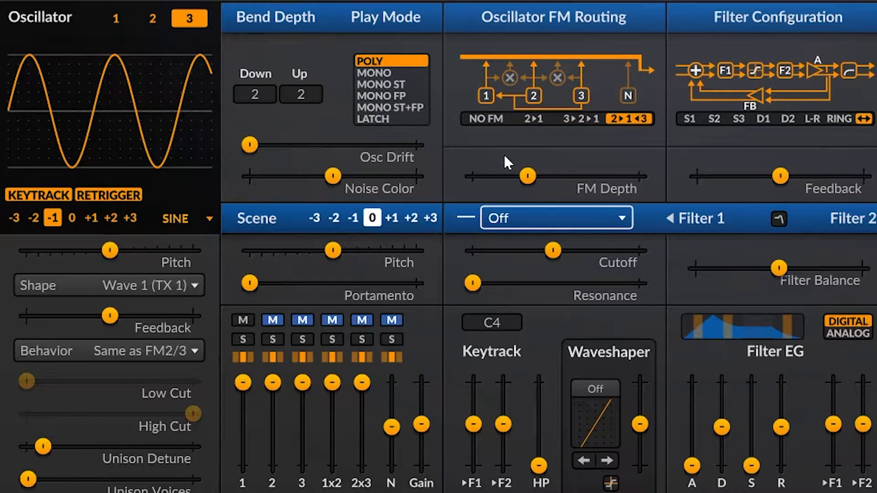
{"action": "right_click", "coordinate": [312, 144]}
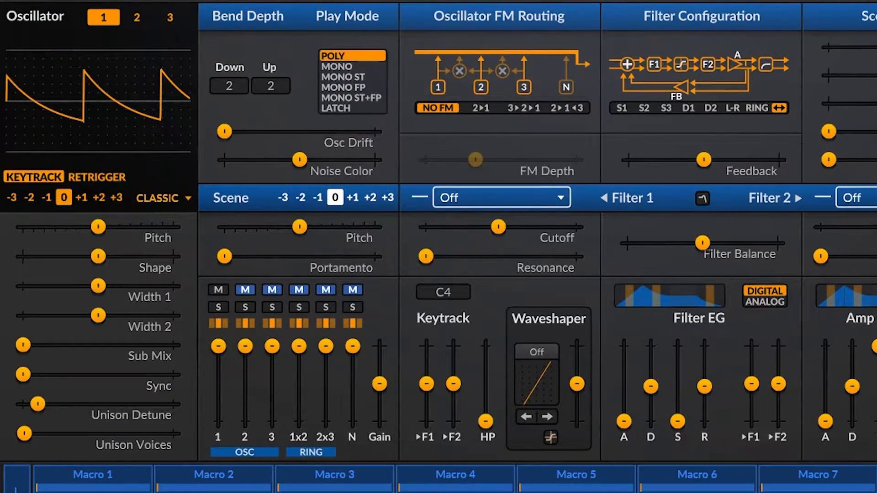
- Set oscillator 1 to the Modern type with the Sawtooth waveform
{"action": "left_click", "coordinate": [137, 203]}
{"action": "mouse_move", "coordinate": [201, 241]}
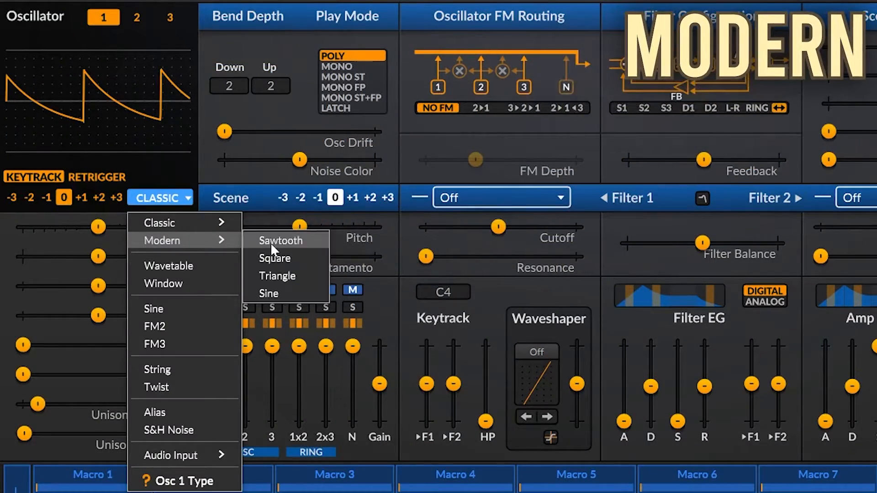
{"action": "left_click", "coordinate": [311, 241]}
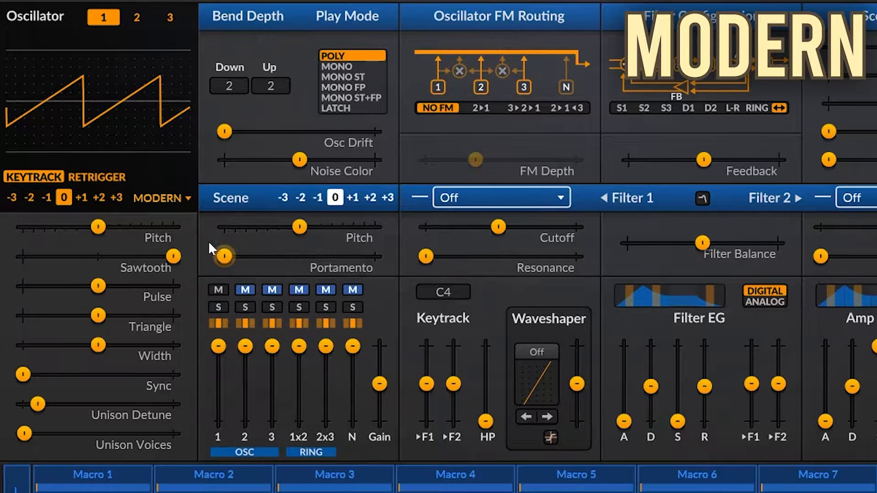
- Switch oscillator 1 to the Modern Square waveform
{"action": "left_click", "coordinate": [188, 198]}
{"action": "mouse_move", "coordinate": [237, 240]}
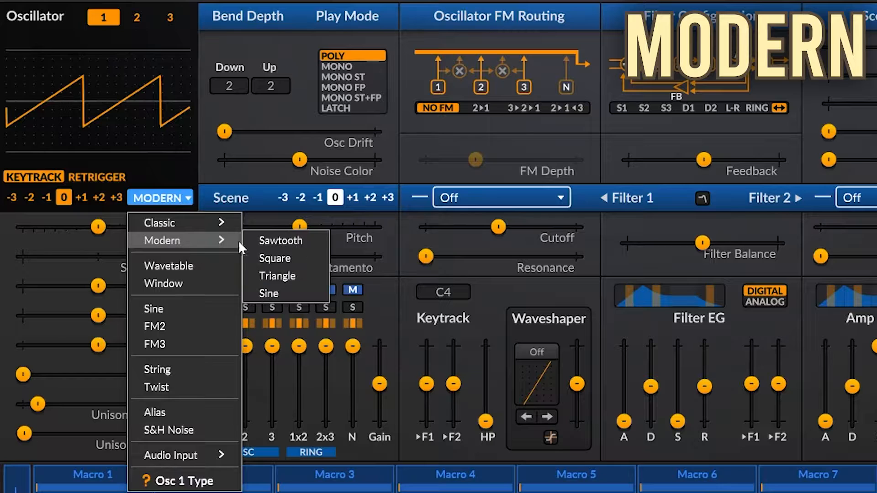
{"action": "left_click", "coordinate": [288, 257]}
- Switch oscillator 1 to the Modern Triangle waveform
{"action": "left_click", "coordinate": [185, 198]}
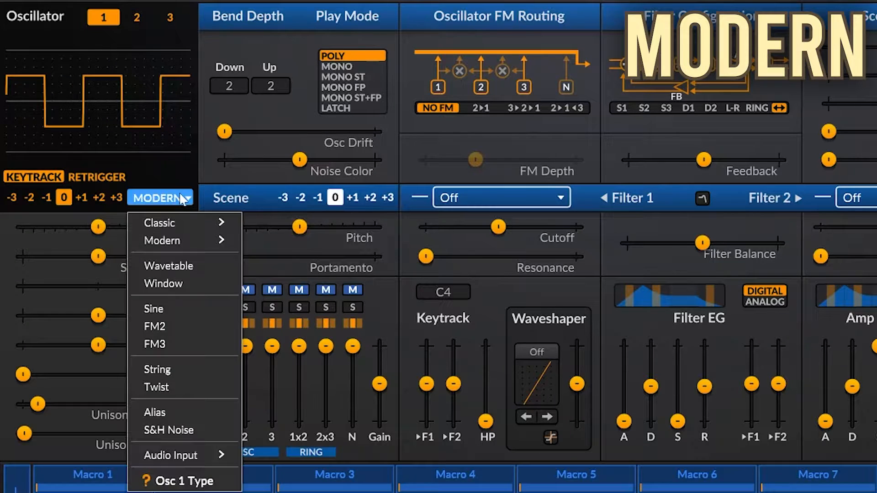
{"action": "mouse_move", "coordinate": [201, 247]}
{"action": "left_click", "coordinate": [271, 275]}
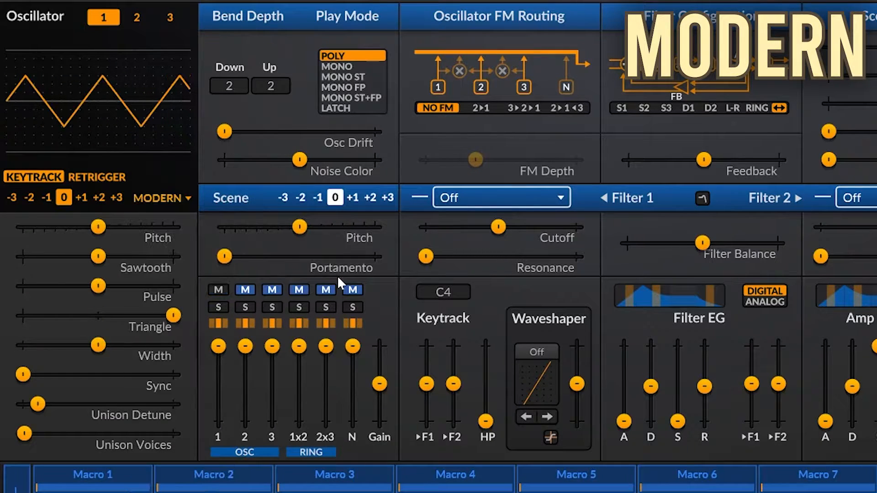
- Switch oscillator 1 to the Modern Sine waveform
{"action": "left_click", "coordinate": [185, 198]}
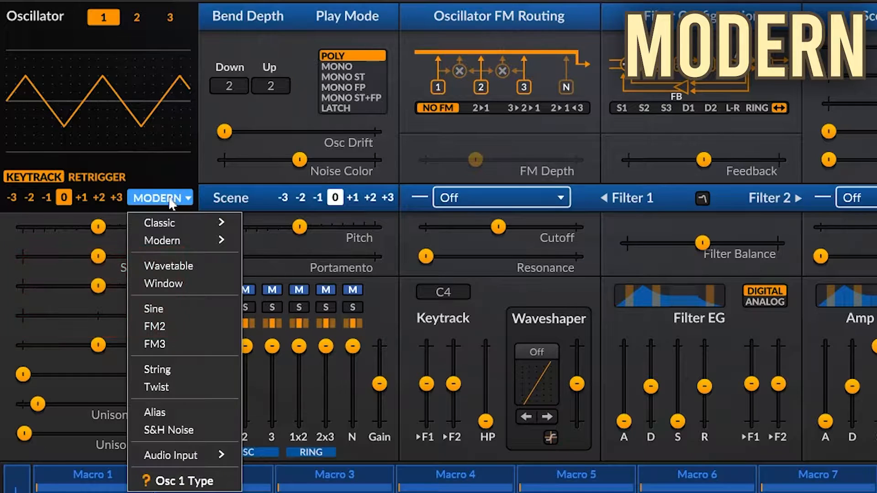
{"action": "mouse_move", "coordinate": [199, 243]}
{"action": "left_click", "coordinate": [280, 291]}
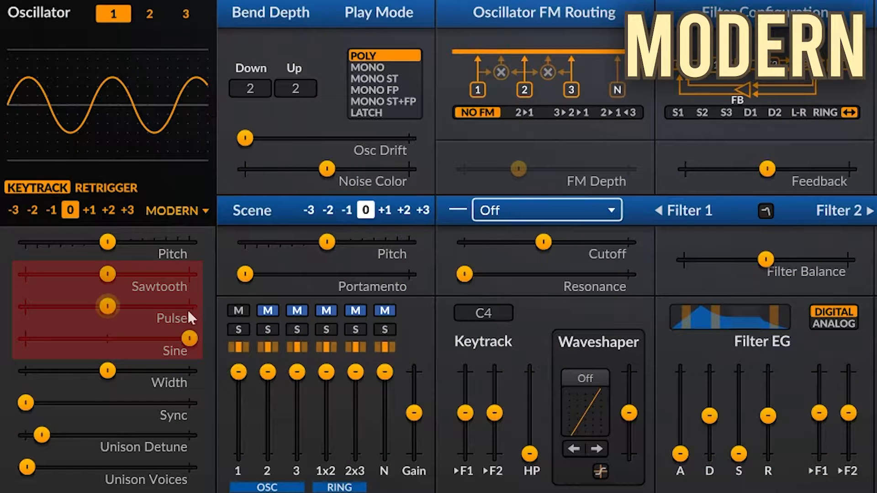
- Blend sawtooth and pulse into the sine by raising the Sawtooth and Pulse levels of oscillator 1 well above centre
{"action": "left_click_drag", "start_coordinate": [105, 276], "coordinate": [172, 275]}
{"action": "left_click_drag", "start_coordinate": [107, 306], "coordinate": [163, 306]}
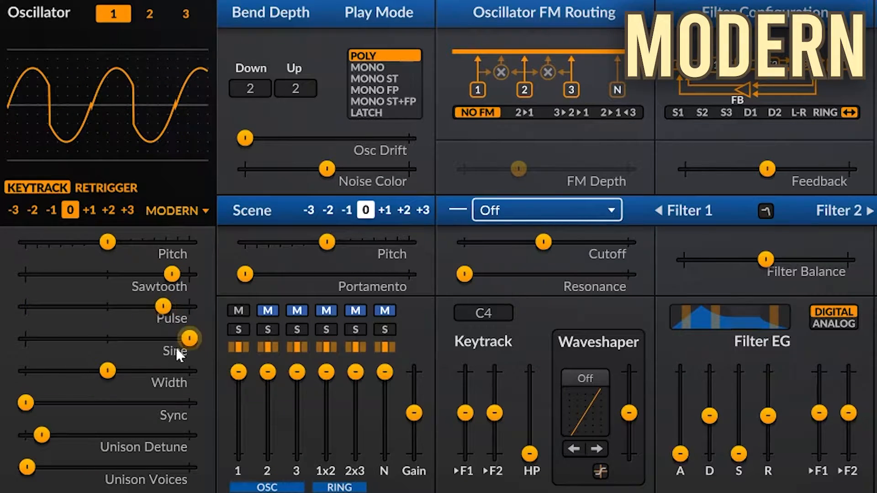
- Isolate the pulse wave at full level by resetting Sine and Sawtooth, and set the Width to about 62 %
{"action": "double_click", "coordinate": [182, 336]}
{"action": "double_click", "coordinate": [167, 276]}
{"action": "mouse_move", "coordinate": [28, 362]}
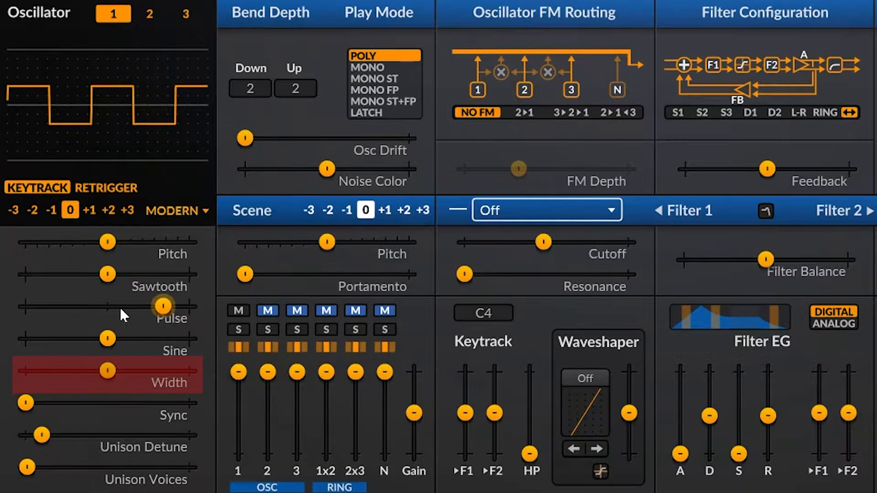
{"action": "left_click_drag", "start_coordinate": [124, 305], "coordinate": [153, 305]}
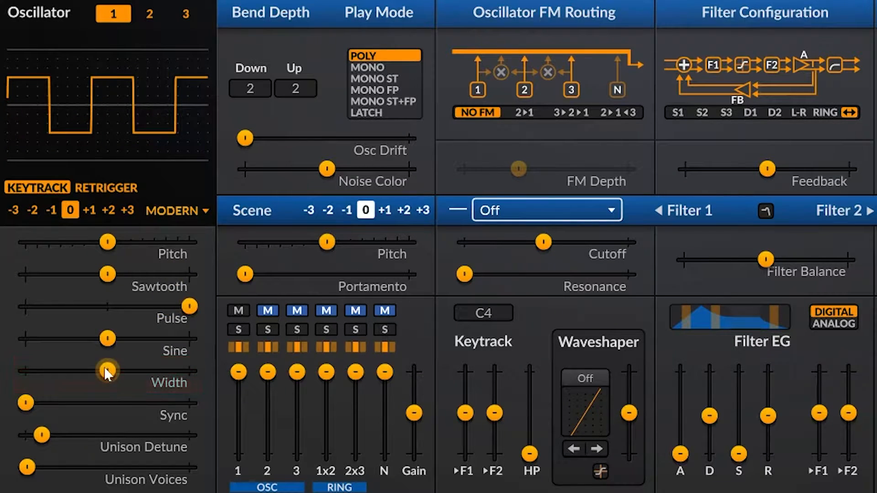
{"action": "left_click_drag", "start_coordinate": [107, 372], "coordinate": [128, 370]}
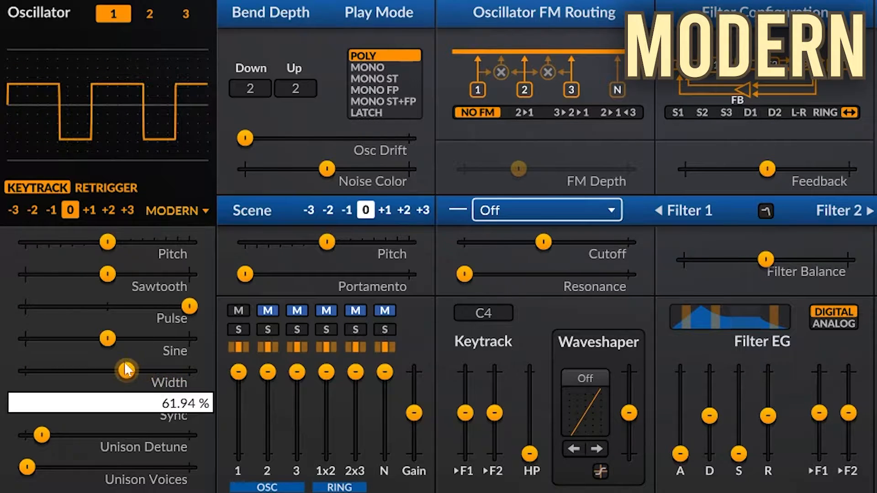
- Isolate the sine wave at 100 % by resetting the Pulse level, and return the Width to its default
{"action": "double_click", "coordinate": [139, 307]}
{"action": "left_click_drag", "start_coordinate": [106, 338], "coordinate": [189, 338]}
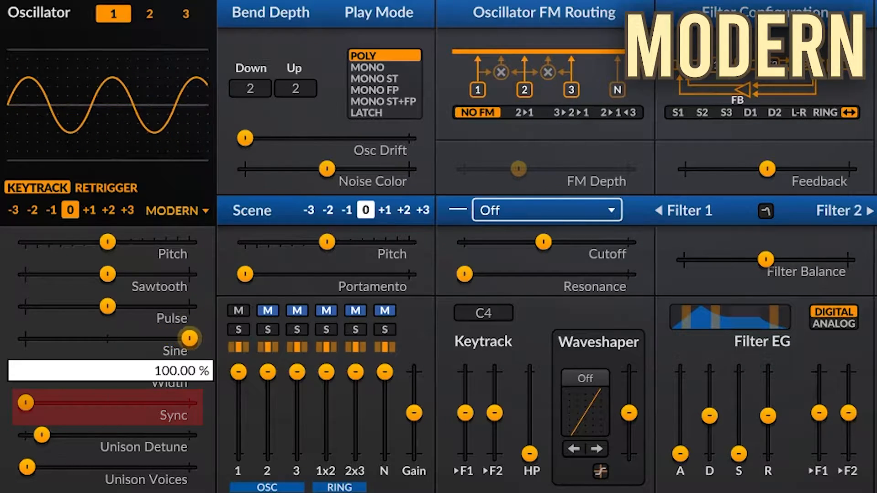
{"action": "double_click", "coordinate": [187, 379]}
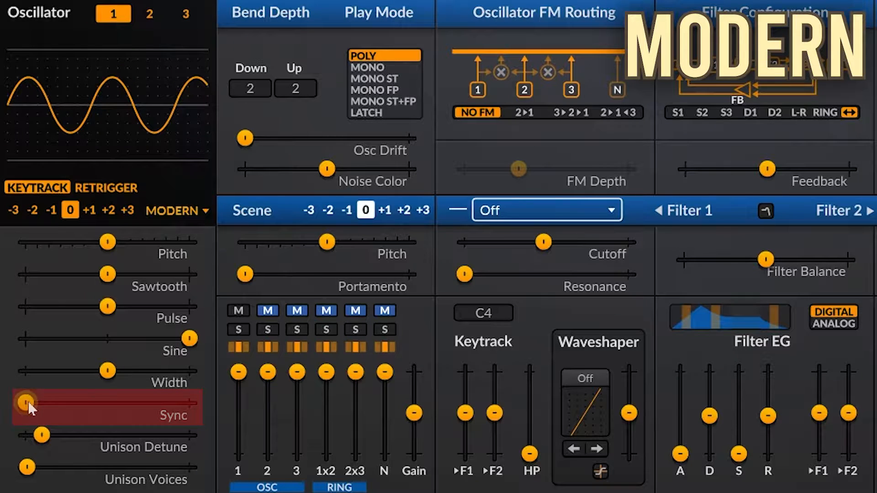
- Try oscillator sync on the sine wave at about 7.81 semitones and reset Sync to its default
{"action": "left_click_drag", "start_coordinate": [29, 401], "coordinate": [47, 402]}
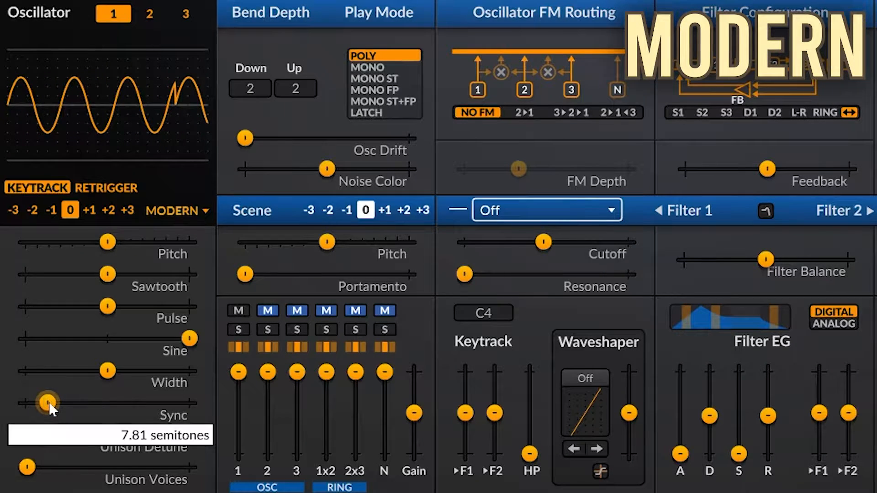
{"action": "double_click", "coordinate": [48, 403]}
- Isolate the sawtooth wave by raising the Sawtooth level to its maximum and resetting the Sine level
{"action": "left_click_drag", "start_coordinate": [107, 274], "coordinate": [189, 274]}
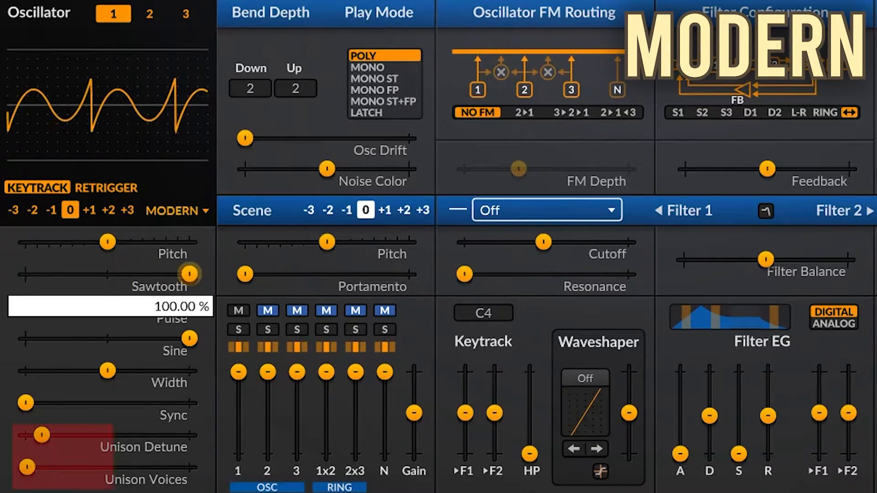
{"action": "double_click", "coordinate": [186, 342]}
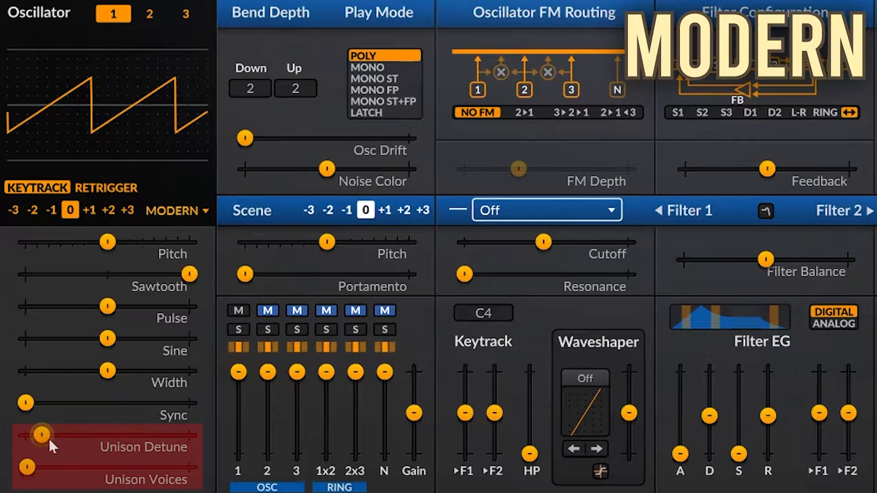
- Increase the Unison Voices of oscillator 1 slightly and lower the Unison Detune to about 5.71 cents
{"action": "left_click_drag", "start_coordinate": [28, 465], "coordinate": [48, 467]}
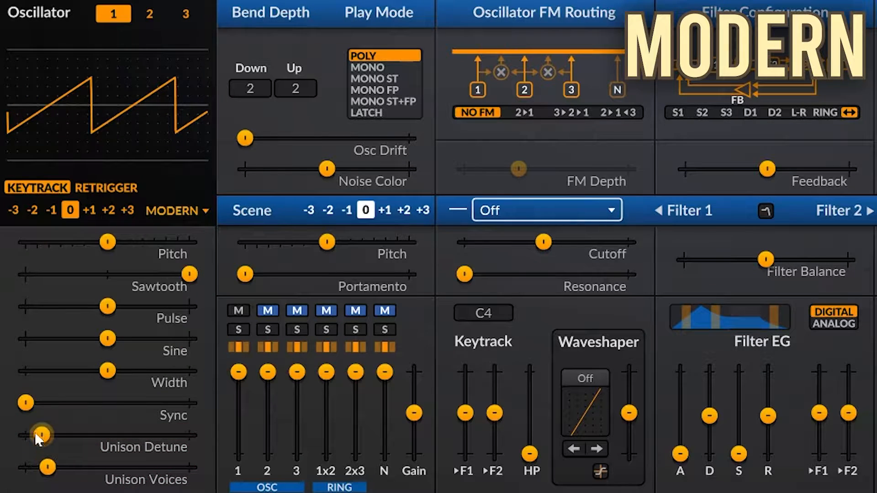
{"action": "mouse_move", "coordinate": [42, 435]}
{"action": "left_mouse_down"}
{"action": "mouse_move", "coordinate": [112, 434]}
{"action": "mouse_move", "coordinate": [10, 439]}
{"action": "mouse_move", "coordinate": [34, 435]}
{"action": "left_mouse_up"}
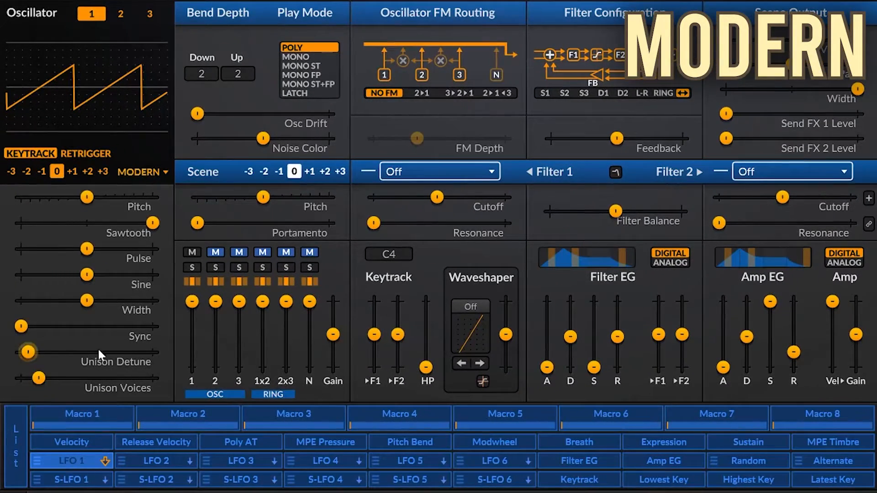
- Extend the range of oscillator 1's Unison Detune and raise it to 1200 cents
{"action": "right_click", "coordinate": [101, 357]}
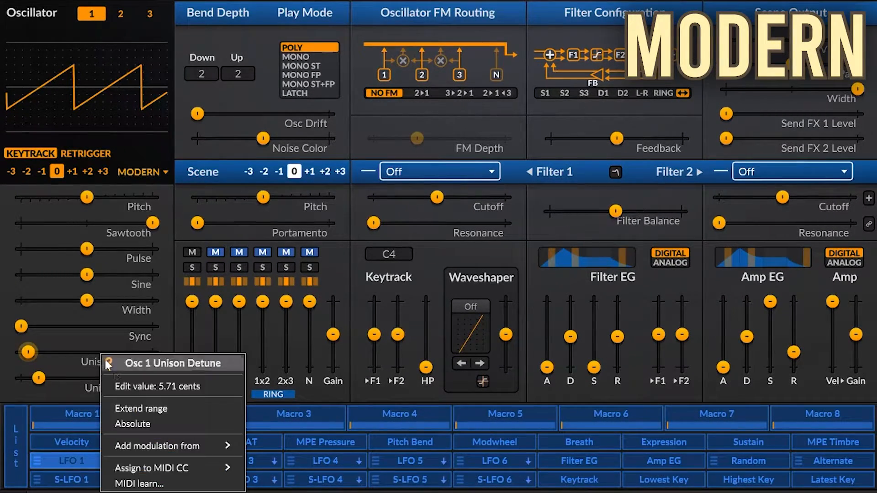
{"action": "left_click", "coordinate": [131, 410]}
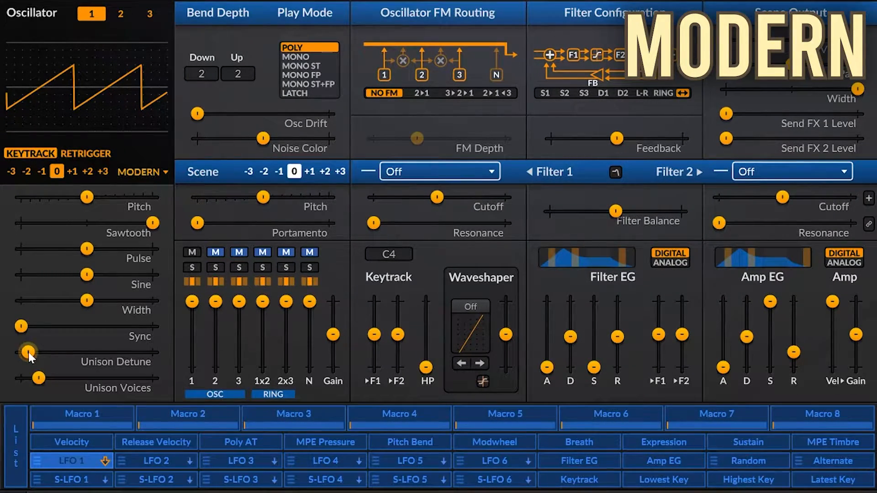
{"action": "left_click_drag", "start_coordinate": [28, 352], "coordinate": [154, 352]}
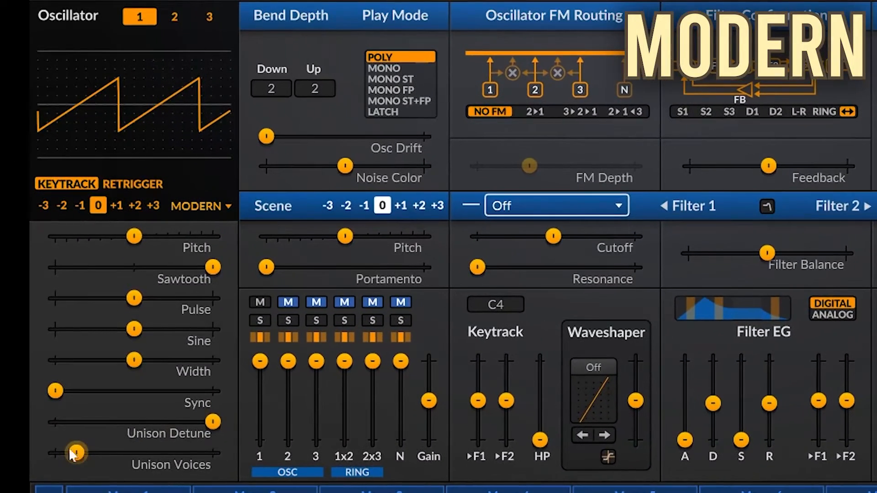
- Sweep Unison Voices from its minimum to its maximum, reset it to its default, and set Unison Detune to its maximum
{"action": "left_click_drag", "start_coordinate": [44, 391], "coordinate": [28, 390]}
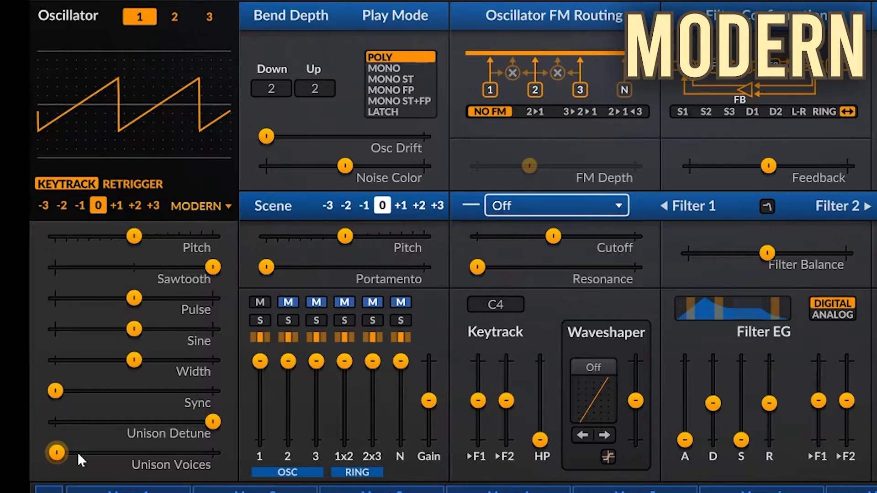
{"action": "left_click_drag", "start_coordinate": [81, 453], "coordinate": [211, 453]}
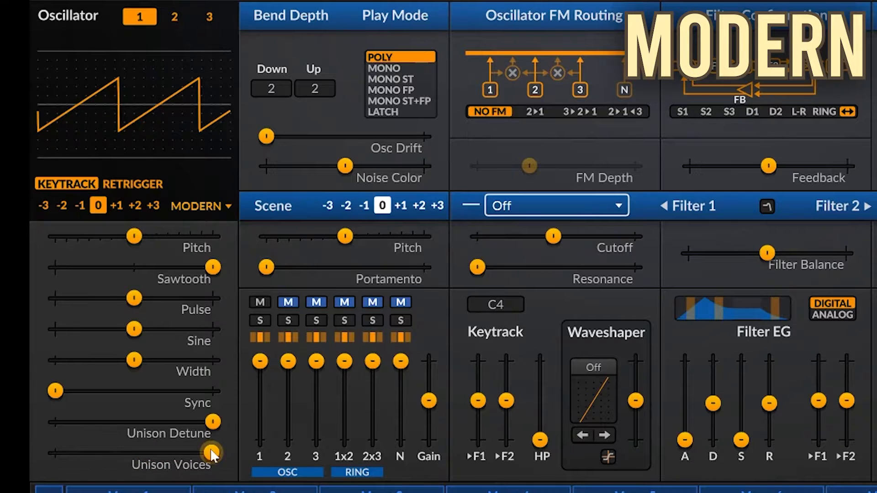
{"action": "double_click", "coordinate": [215, 452]}
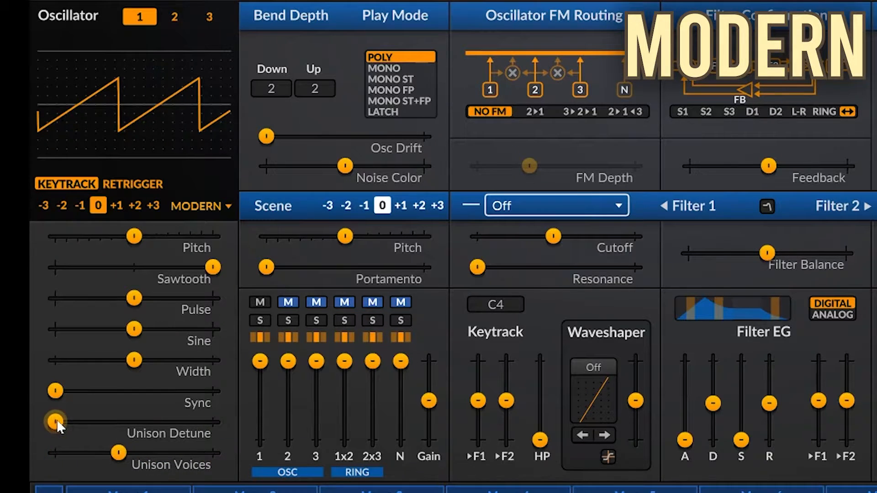
{"action": "left_click_drag", "start_coordinate": [57, 419], "coordinate": [214, 421]}
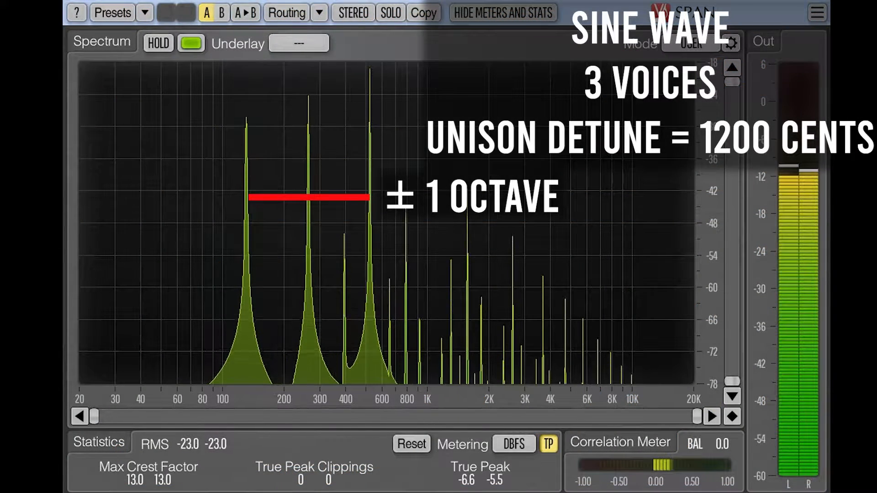
- In the SPAN analyzer, hold the spectrum display to compare the detuned sine wave's peaks at 3, 7 and 16 unison voices
{"action": "left_click", "coordinate": [159, 43]}
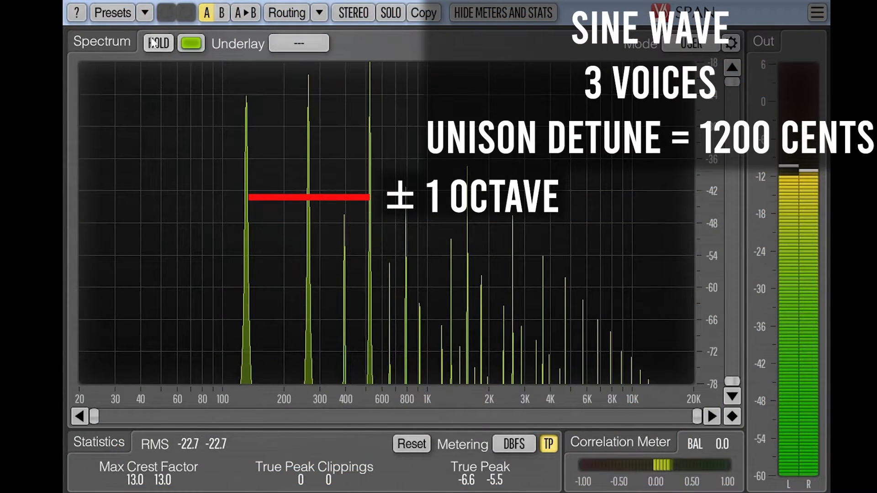
{"action": "left_click", "coordinate": [159, 43]}
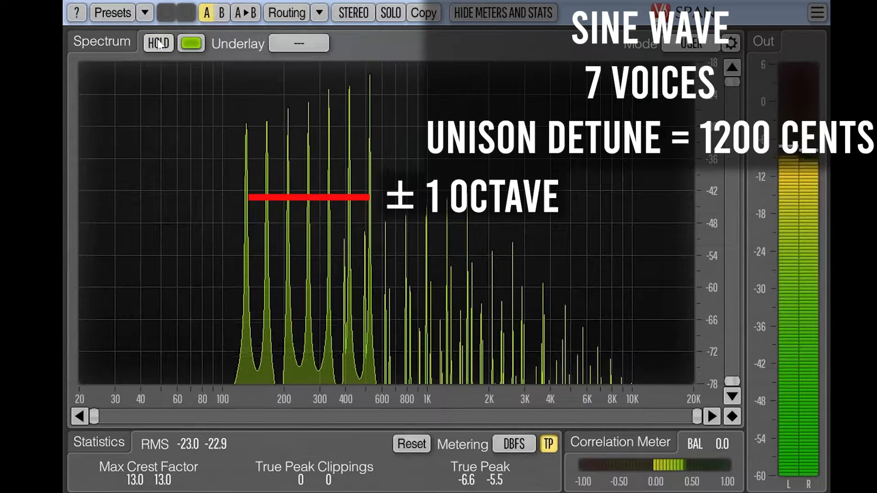
{"action": "left_click", "coordinate": [158, 43]}
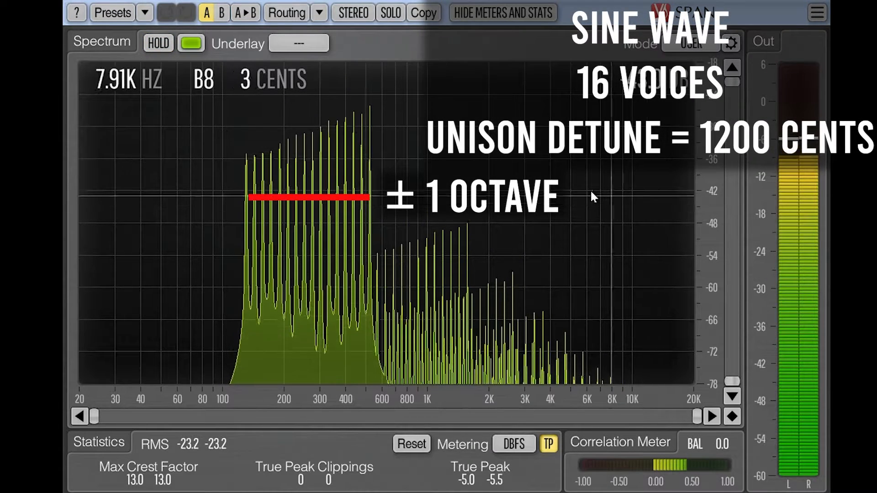
{"action": "left_click", "coordinate": [159, 42]}
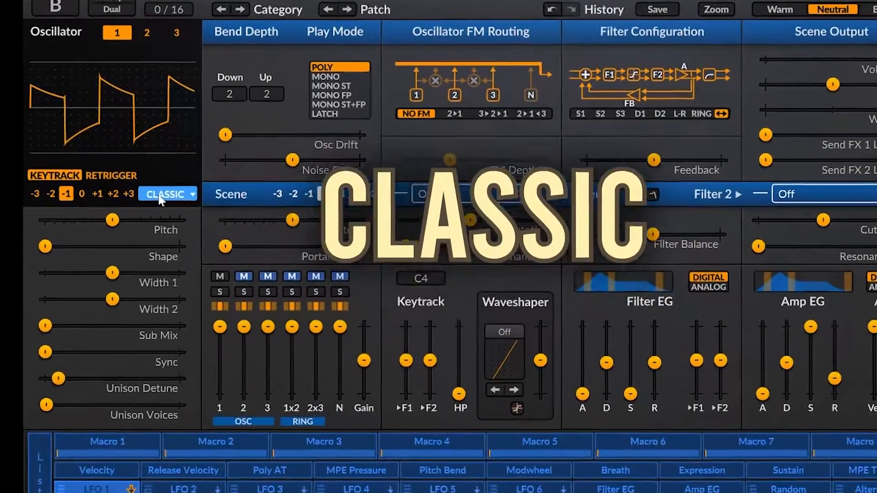
- Load the Classic oscillator's Sawtooth waveform in oscillator 1 and switch it to Square
{"action": "left_click", "coordinate": [157, 173]}
{"action": "mouse_move", "coordinate": [164, 191]}
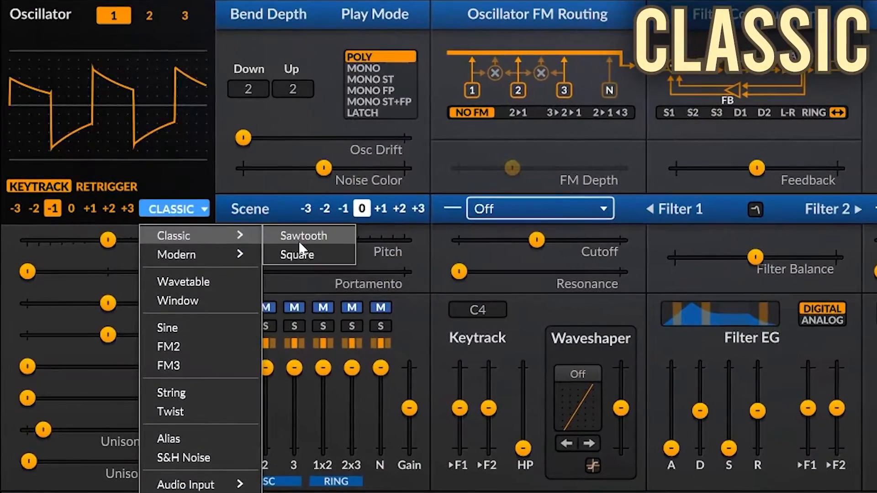
{"action": "left_click", "coordinate": [236, 191]}
{"action": "left_click", "coordinate": [178, 214]}
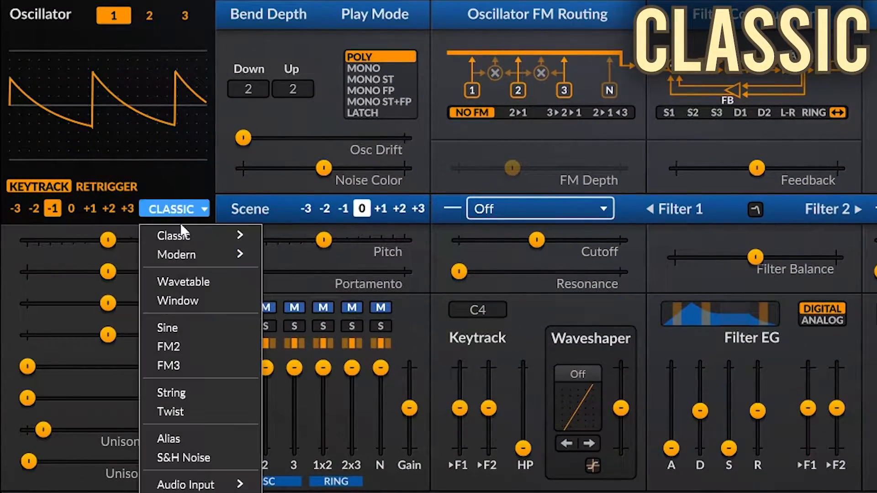
{"action": "mouse_move", "coordinate": [226, 236]}
{"action": "left_click", "coordinate": [278, 256]}
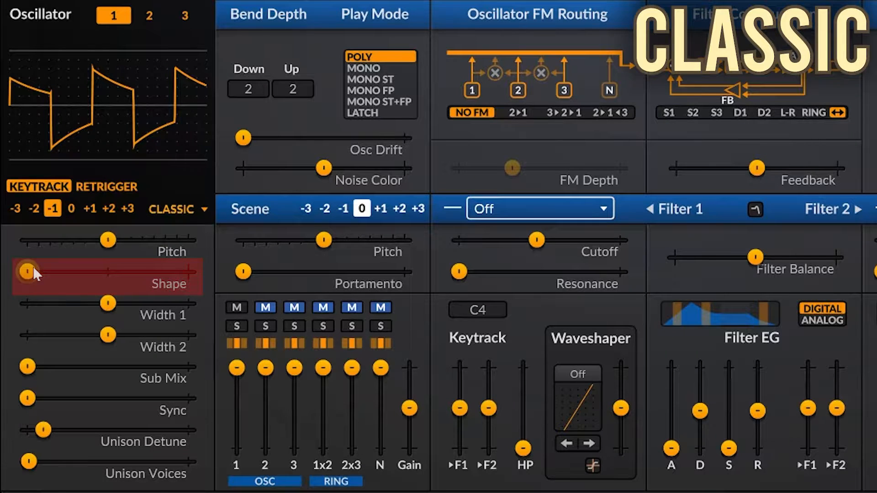
- Sweep oscillator 1's Shape across its range and back to its minimum, and try the pulse widths before resetting Width 2 to its default
{"action": "left_click_drag", "start_coordinate": [31, 270], "coordinate": [584, 272]}
{"action": "left_click_drag", "start_coordinate": [184, 271], "coordinate": [27, 271]}
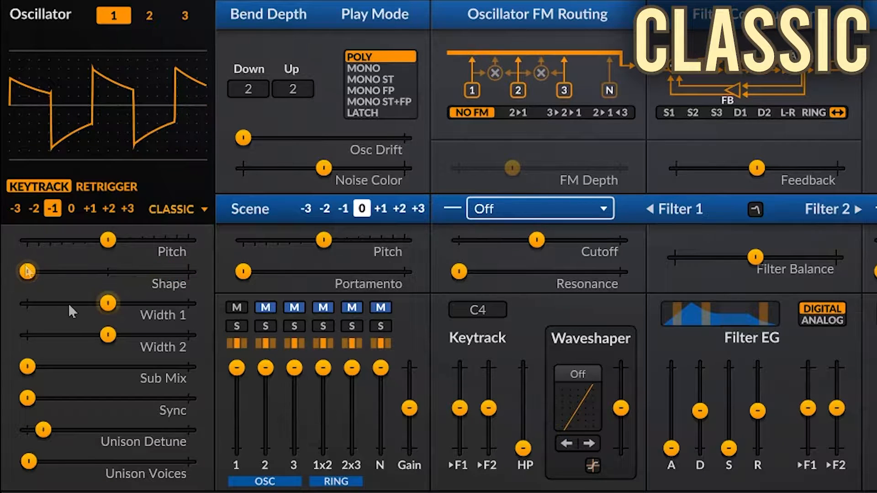
{"action": "key", "text": "ctrl+Return"}
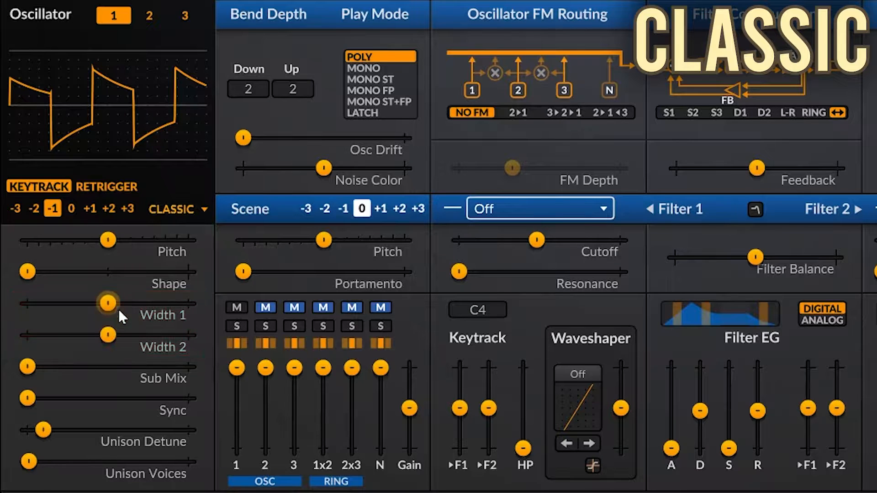
{"action": "left_click_drag", "start_coordinate": [118, 307], "coordinate": [81, 330]}
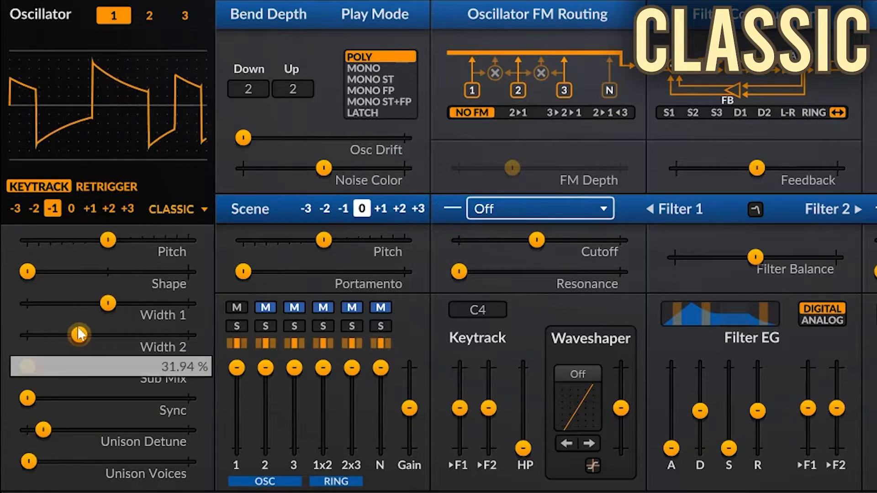
{"action": "double_click", "coordinate": [81, 330]}
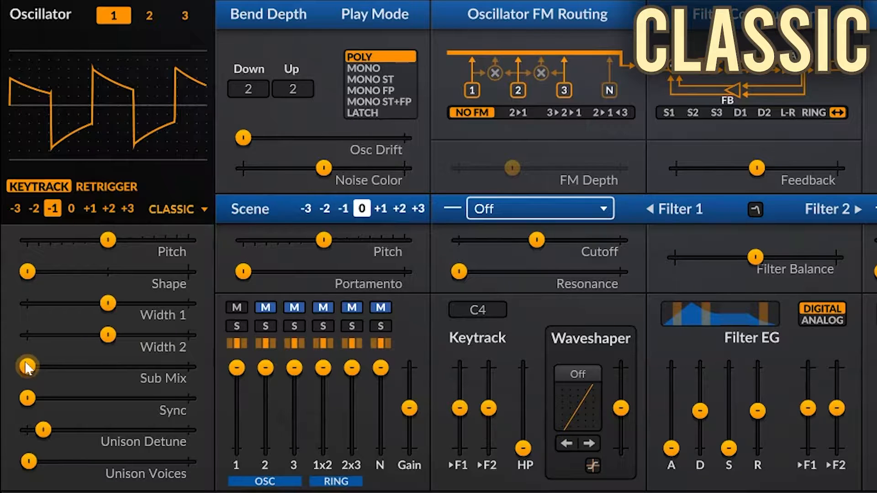
- Blend in Sub Mix to about a quarter of its range, comparing with 0 %, and sweep Sync, returning it to its minimum
{"action": "left_click", "coordinate": [27, 367]}
{"action": "left_click_drag", "start_coordinate": [28, 367], "coordinate": [66, 366]}
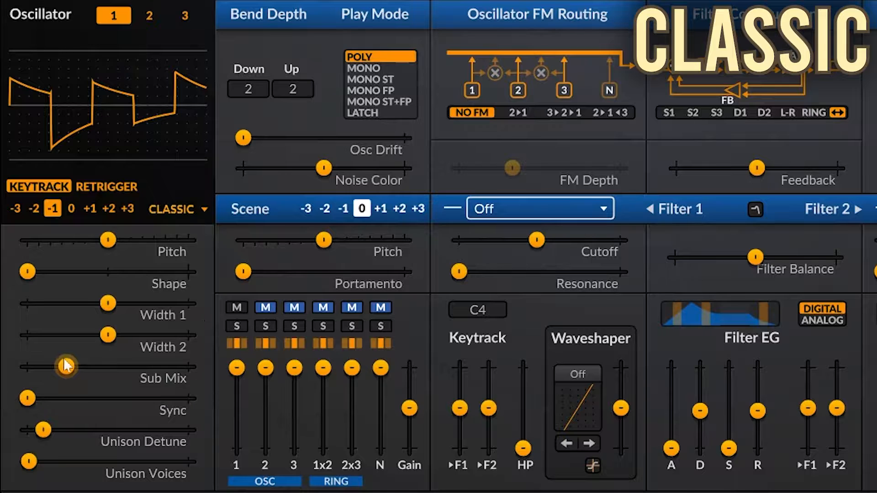
{"action": "double_click", "coordinate": [28, 366]}
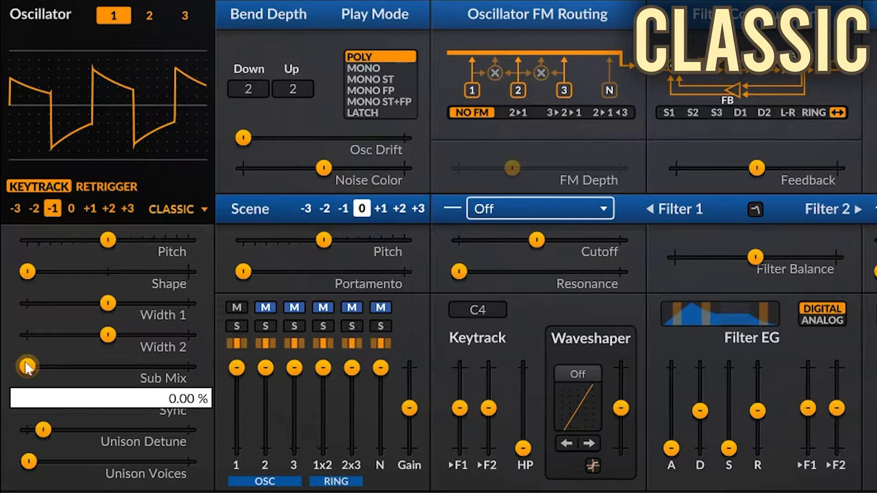
{"action": "left_click_drag", "start_coordinate": [27, 366], "coordinate": [662, 314]}
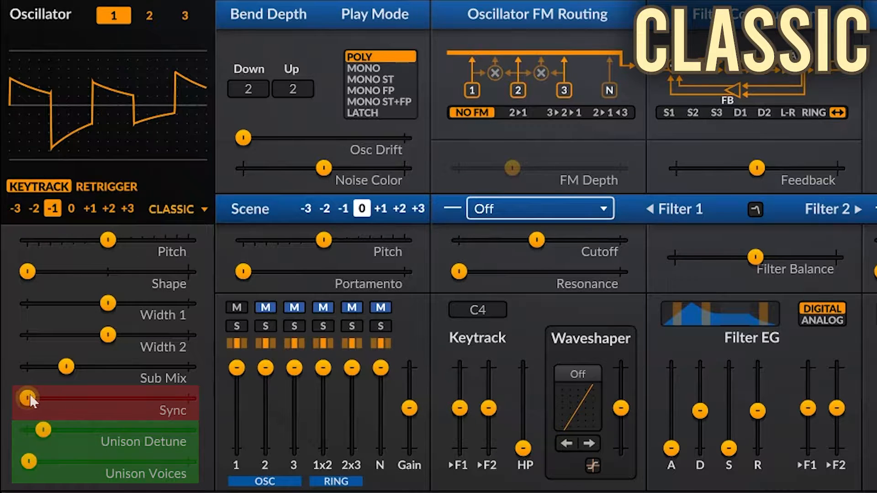
{"action": "mouse_move", "coordinate": [30, 395]}
{"action": "mouse_move", "coordinate": [29, 394]}
{"action": "left_mouse_down"}
{"action": "mouse_move", "coordinate": [128, 397]}
{"action": "mouse_move", "coordinate": [27, 397]}
{"action": "left_mouse_up"}
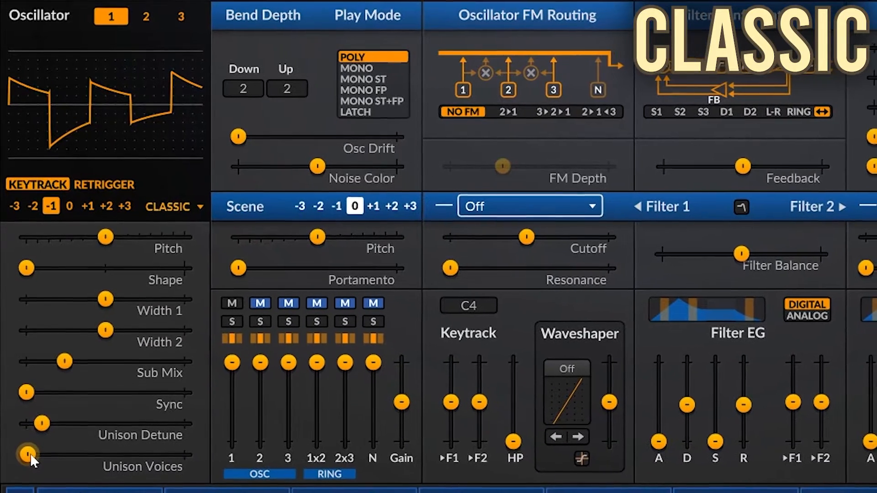
- Lower Unison Detune to its minimum, try more Unison Voices, and return Unison Voices and Sub Mix to their minimums
{"action": "left_click_drag", "start_coordinate": [31, 462], "coordinate": [26, 421]}
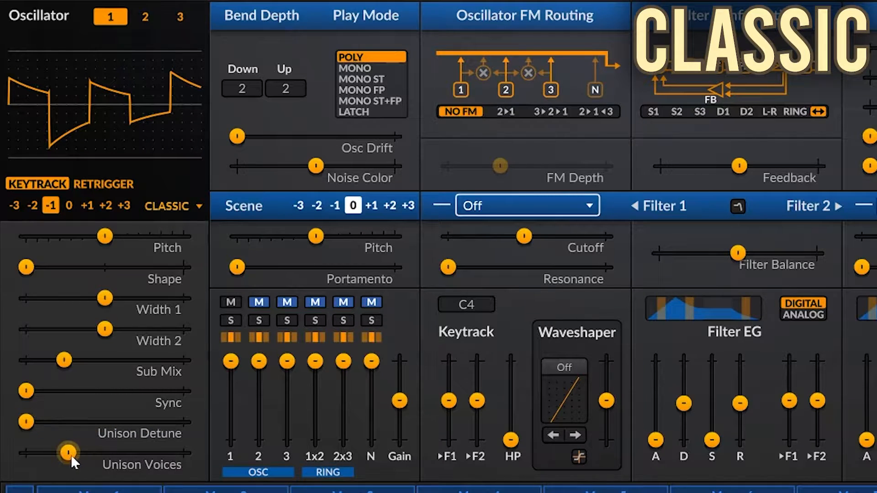
{"action": "left_click_drag", "start_coordinate": [69, 453], "coordinate": [28, 453]}
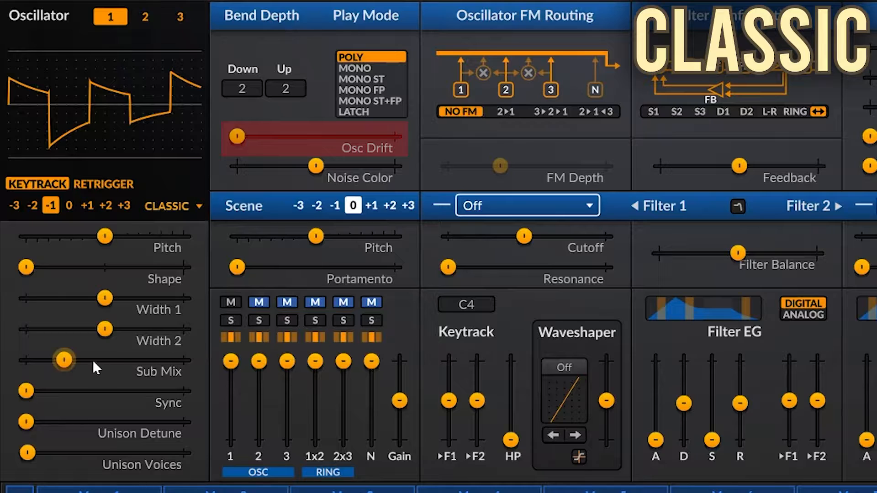
{"action": "left_click_drag", "start_coordinate": [92, 368], "coordinate": [45, 361]}
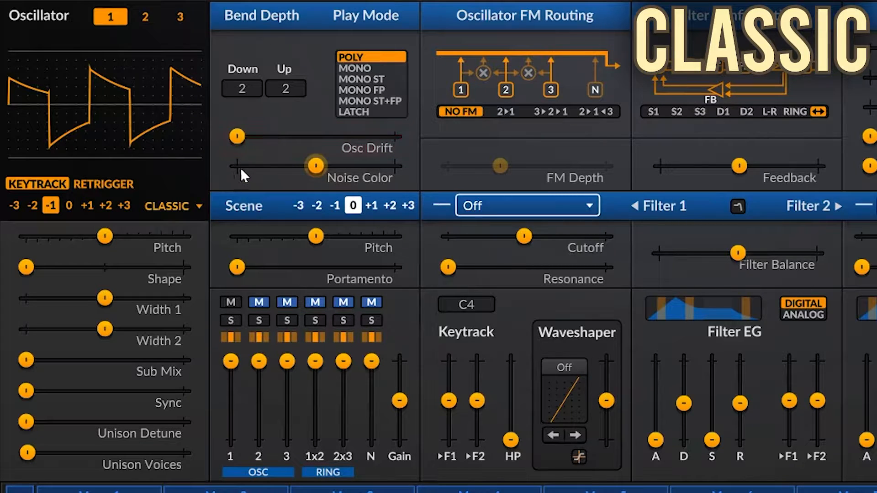
- Compare the oscillator's sound with Osc Drift at 0 % and at 100 %, leaving it at the maximum
{"action": "left_click_drag", "start_coordinate": [238, 136], "coordinate": [395, 135]}
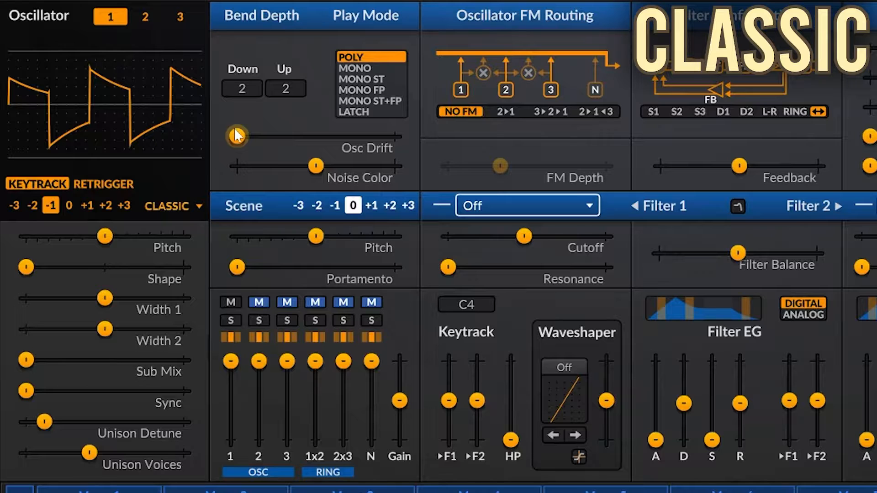
{"action": "mouse_move", "coordinate": [236, 136]}
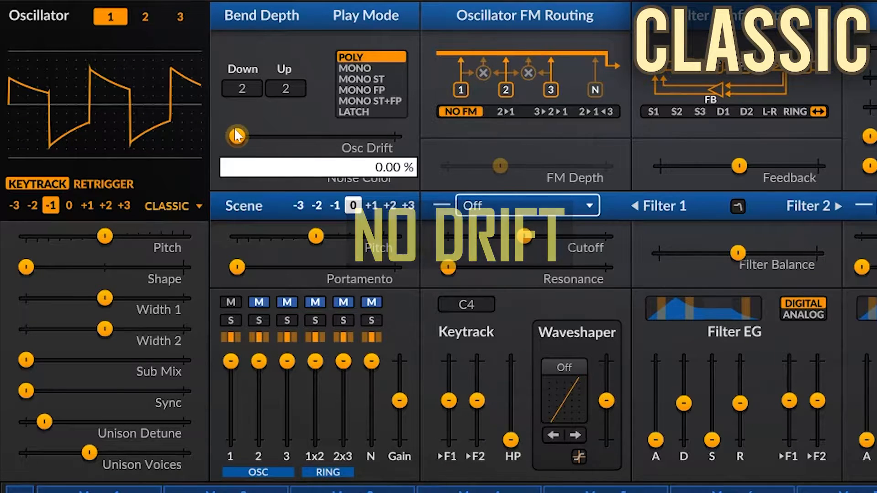
{"action": "left_click_drag", "start_coordinate": [236, 135], "coordinate": [394, 136]}
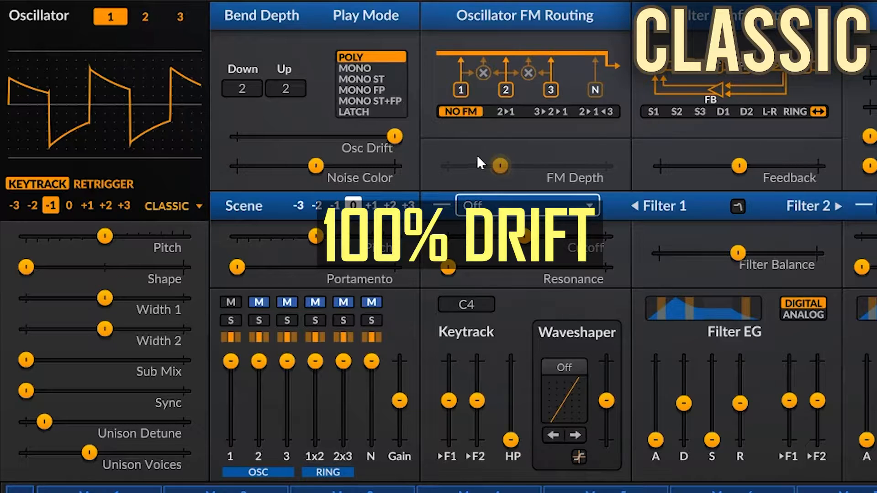
{"action": "mouse_move", "coordinate": [477, 157]}
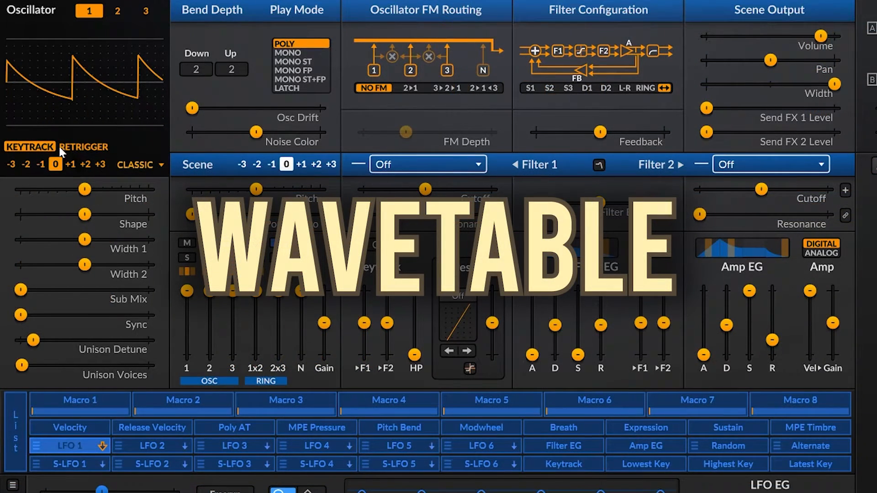
- Switch oscillator 1 to Wavetable with Venus Theory's VT Analog Hybrid 7, and sweep Morph, returning it to its minimum
{"action": "left_click", "coordinate": [151, 166]}
{"action": "left_click", "coordinate": [154, 223]}
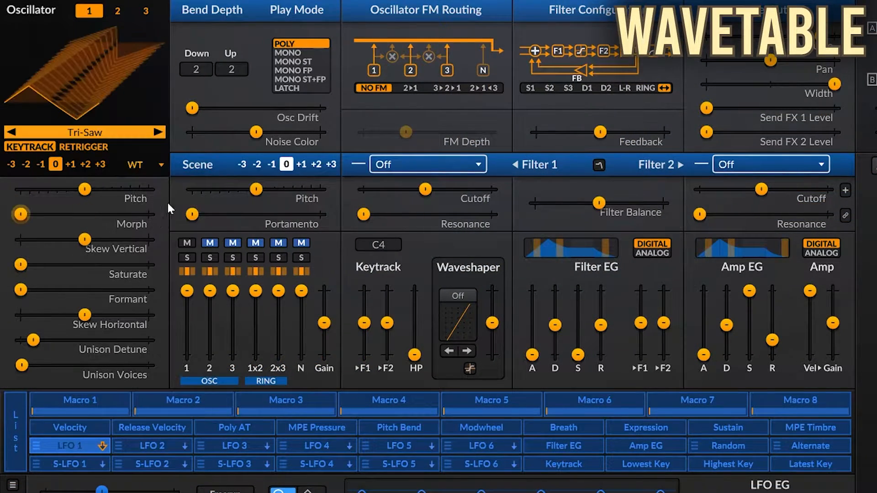
{"action": "left_click", "coordinate": [104, 136]}
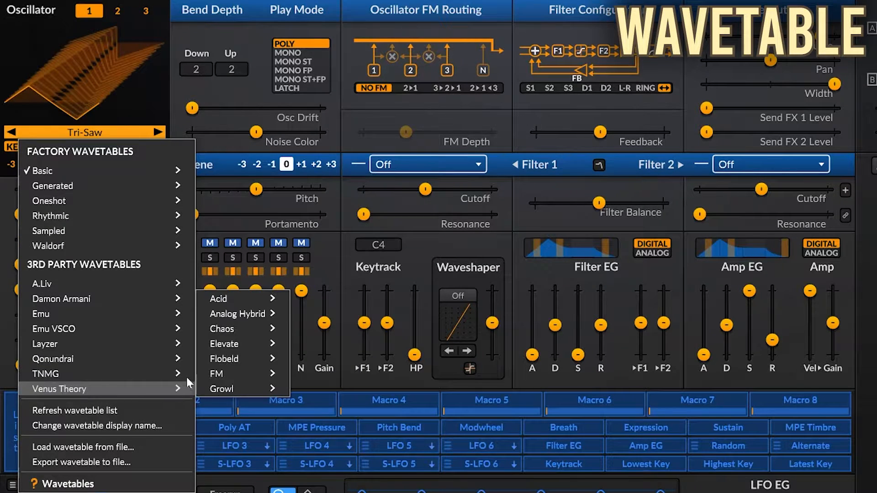
{"action": "mouse_move", "coordinate": [124, 387]}
{"action": "mouse_move", "coordinate": [237, 313]}
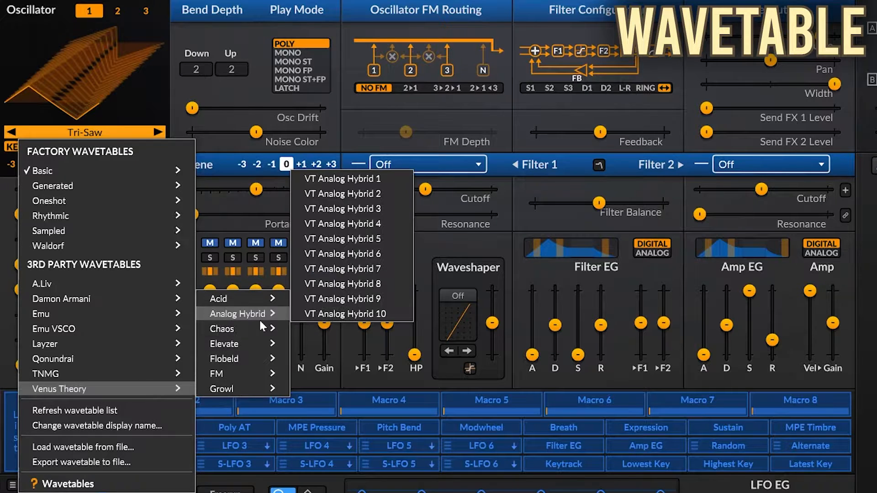
{"action": "left_click", "coordinate": [355, 269]}
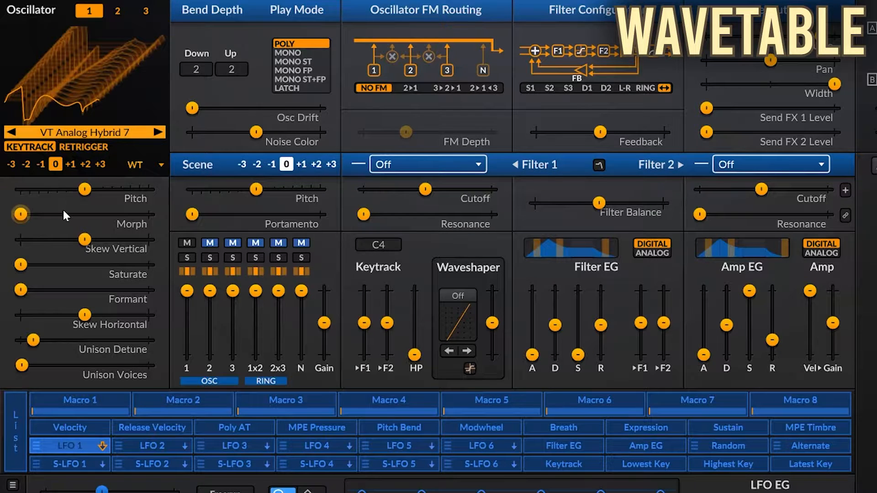
{"action": "mouse_move", "coordinate": [22, 214]}
{"action": "left_mouse_down"}
{"action": "mouse_move", "coordinate": [149, 214]}
{"action": "mouse_move", "coordinate": [21, 214]}
{"action": "left_mouse_up"}
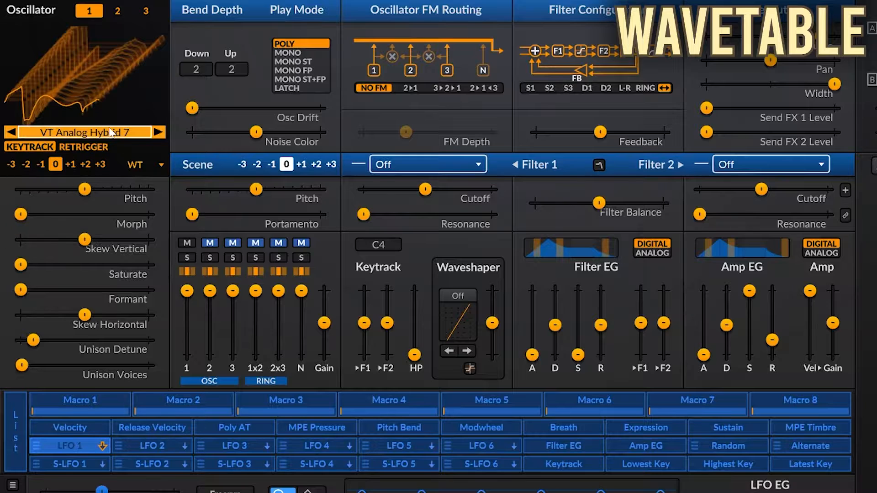
- Load the Tri-Saw wavetable from the Basic factory set and raise Morph to its maximum
{"action": "left_click", "coordinate": [84, 132]}
{"action": "mouse_move", "coordinate": [75, 170]}
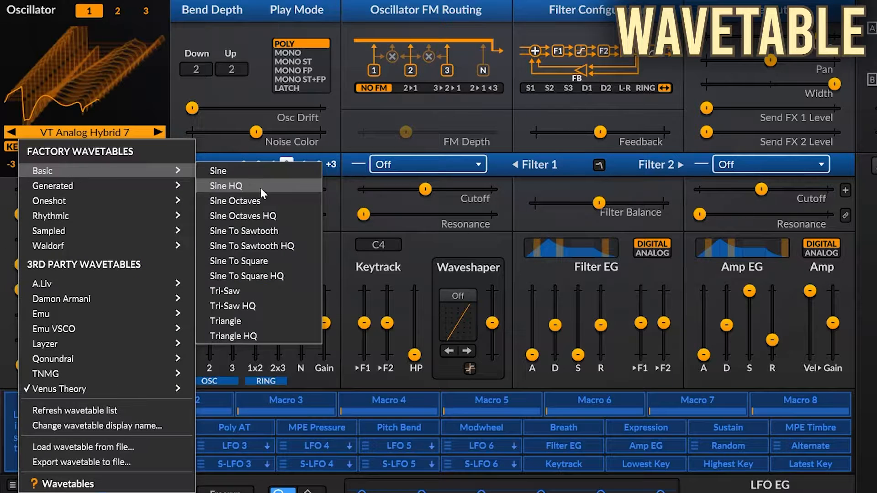
{"action": "left_click", "coordinate": [248, 288]}
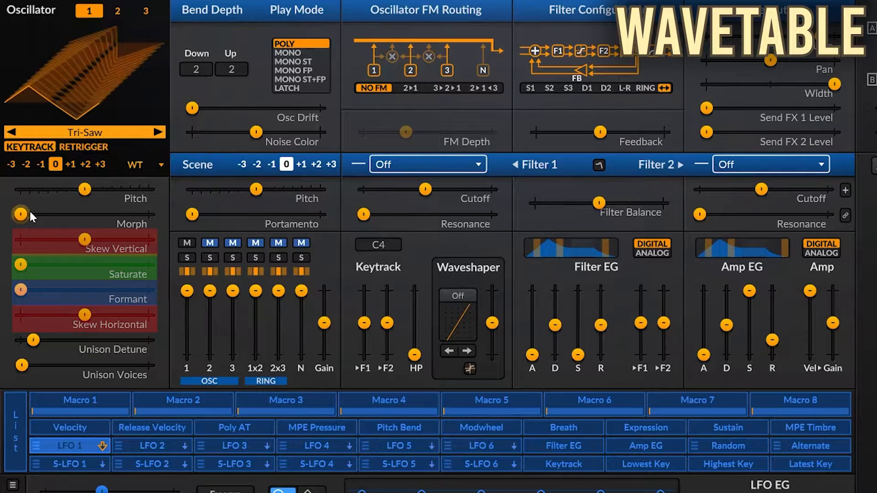
{"action": "left_click_drag", "start_coordinate": [25, 213], "coordinate": [144, 215]}
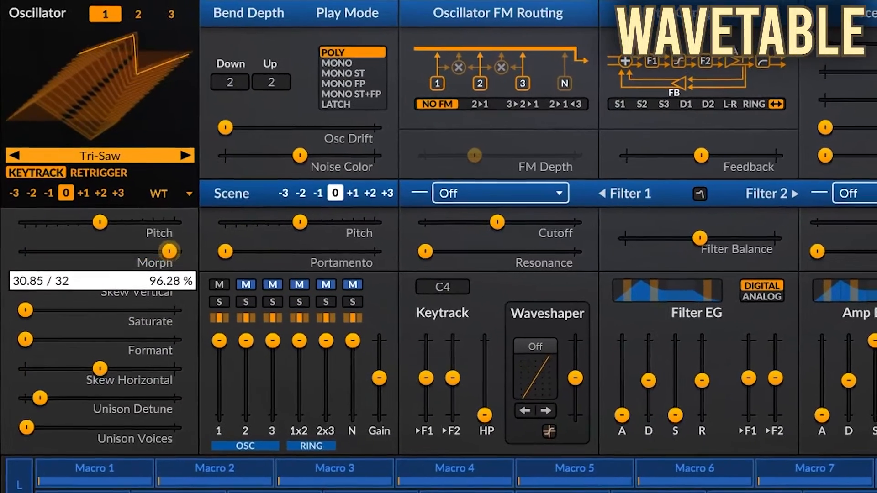
{"action": "left_click_drag", "start_coordinate": [169, 250], "coordinate": [723, 240]}
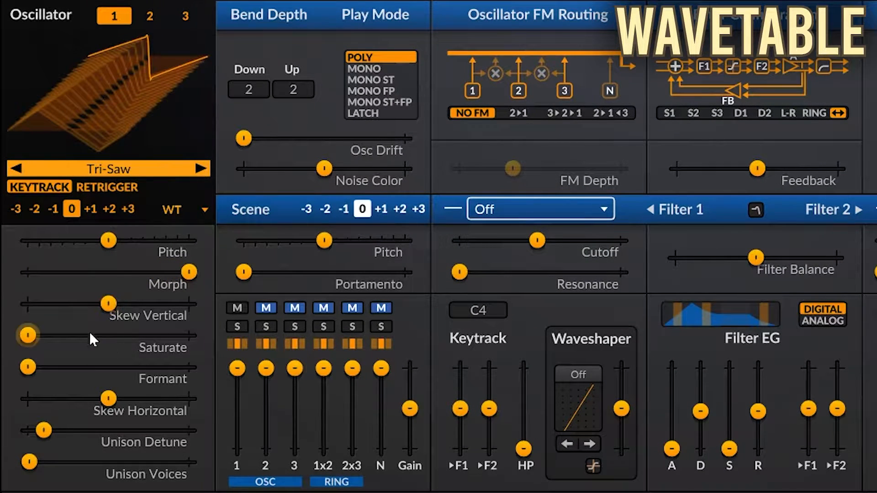
- Sweep Skew Vertical, Saturate, Formant and Skew Horizontal one after another, returning each to about its default
{"action": "mouse_move", "coordinate": [108, 304]}
{"action": "left_mouse_down"}
{"action": "mouse_move", "coordinate": [656, 248]}
{"action": "mouse_move", "coordinate": [27, 303]}
{"action": "mouse_move", "coordinate": [189, 303]}
{"action": "mouse_move", "coordinate": [60, 303]}
{"action": "mouse_move", "coordinate": [110, 304]}
{"action": "left_mouse_up"}
{"action": "mouse_move", "coordinate": [28, 336]}
{"action": "left_mouse_down"}
{"action": "mouse_move", "coordinate": [187, 335]}
{"action": "mouse_move", "coordinate": [28, 336]}
{"action": "left_mouse_up"}
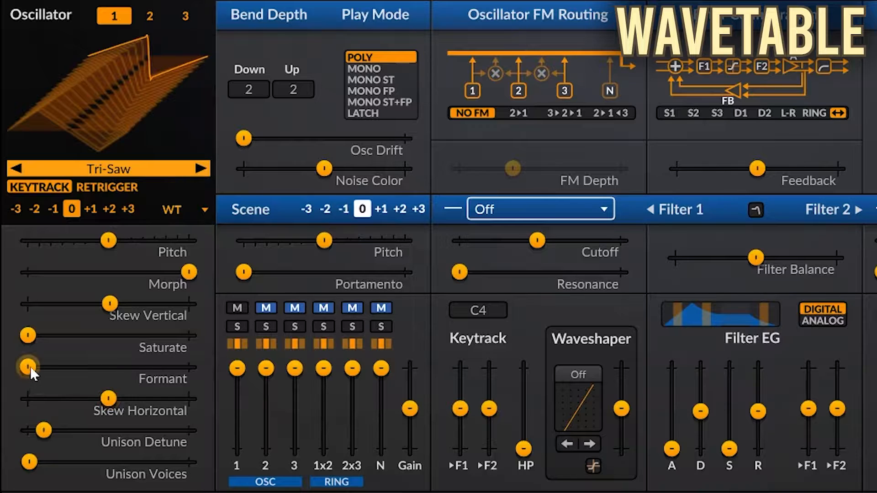
{"action": "mouse_move", "coordinate": [27, 367]}
{"action": "left_mouse_down"}
{"action": "mouse_move", "coordinate": [157, 367]}
{"action": "mouse_move", "coordinate": [27, 367]}
{"action": "left_mouse_up"}
{"action": "mouse_move", "coordinate": [109, 400]}
{"action": "left_mouse_down"}
{"action": "mouse_move", "coordinate": [176, 398]}
{"action": "mouse_move", "coordinate": [28, 399]}
{"action": "mouse_move", "coordinate": [123, 400]}
{"action": "mouse_move", "coordinate": [114, 401]}
{"action": "left_mouse_up"}
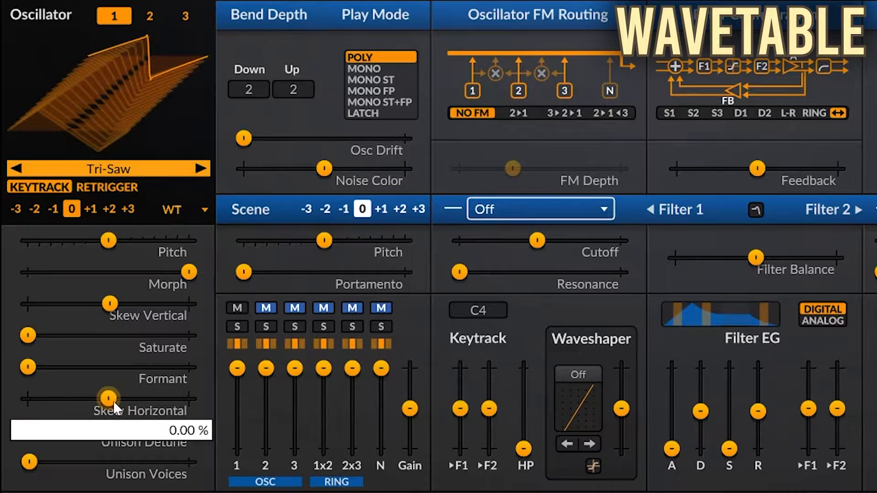
- Show the wavetable as a 2D waveform, raise Skew Vertical, Saturate and Formant (about 33 semitones), and set Skew Horizontal to its minimum
{"action": "left_click", "coordinate": [112, 110]}
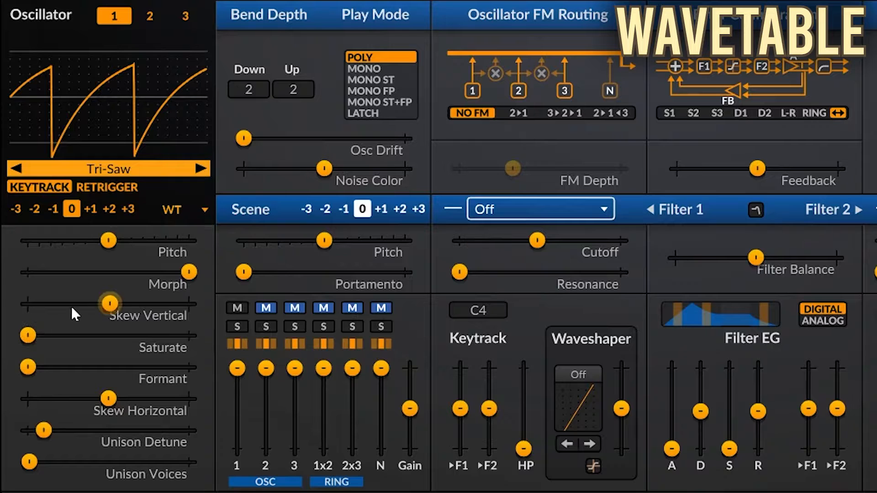
{"action": "left_click_drag", "start_coordinate": [72, 307], "coordinate": [137, 303]}
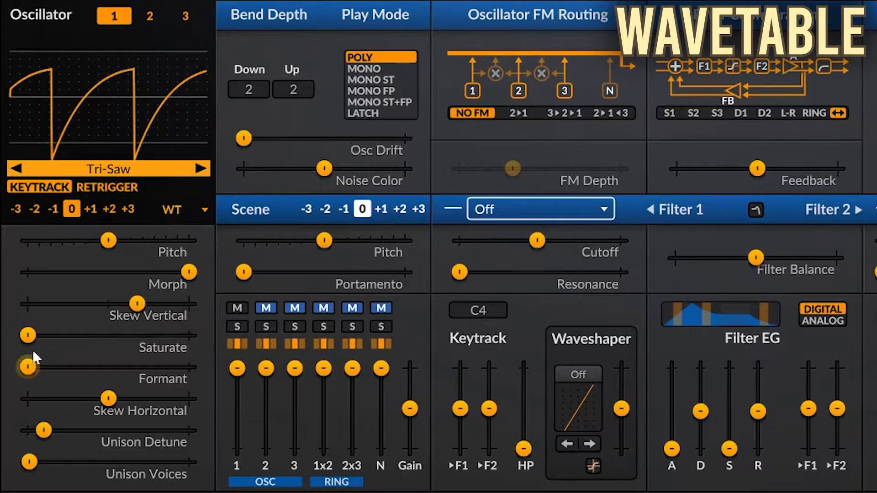
{"action": "left_click_drag", "start_coordinate": [28, 335], "coordinate": [114, 335]}
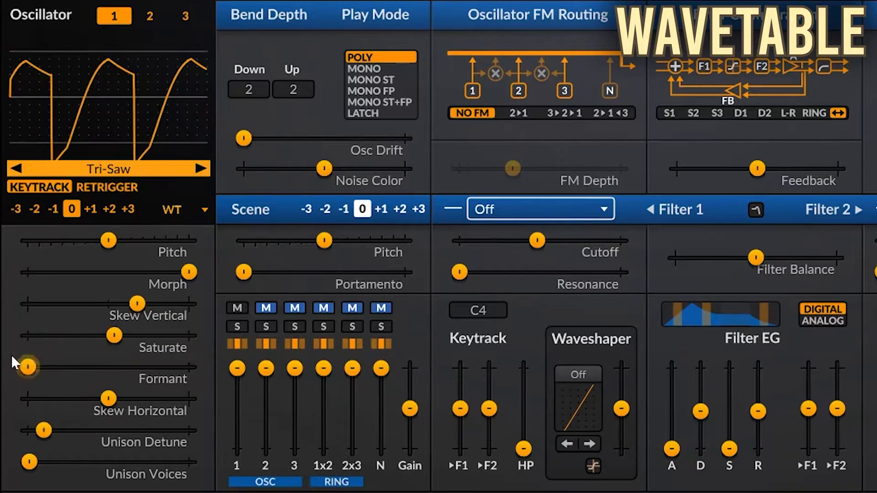
{"action": "left_click_drag", "start_coordinate": [28, 367], "coordinate": [119, 367]}
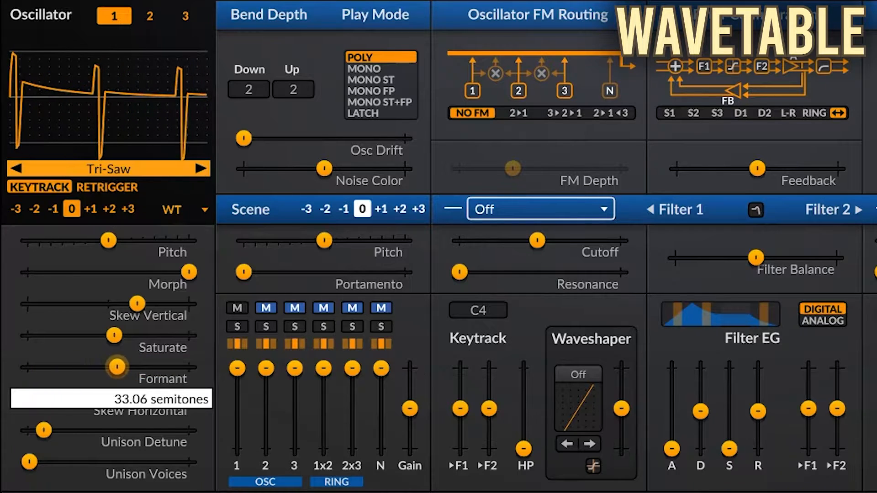
{"action": "left_click_drag", "start_coordinate": [50, 398], "coordinate": [28, 398]}
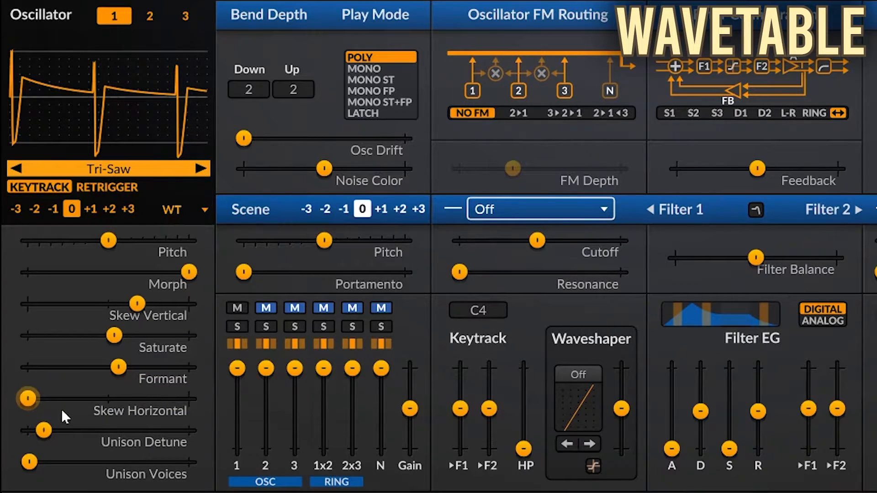
{"action": "mouse_move", "coordinate": [40, 416]}
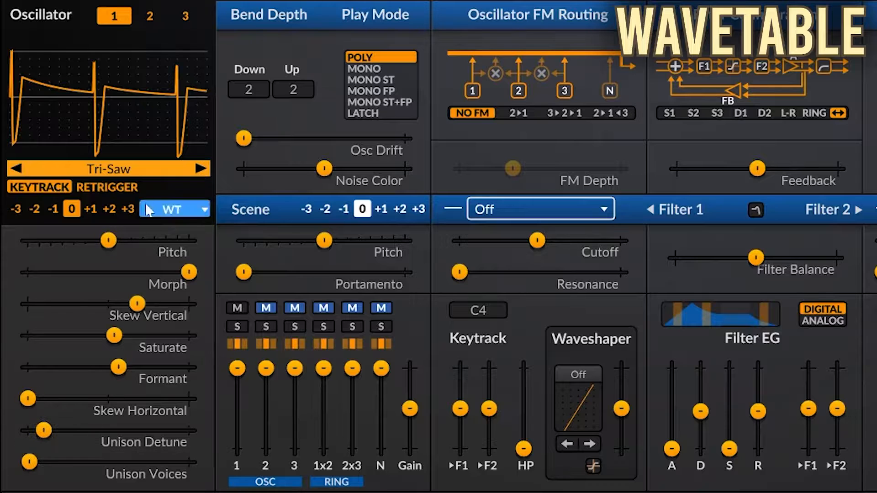
- Replace oscillator 1's Tri-Saw wavetable with the Sine wavetable
{"action": "left_click", "coordinate": [178, 210]}
{"action": "mouse_move", "coordinate": [108, 217]}
{"action": "left_click", "coordinate": [335, 216]}
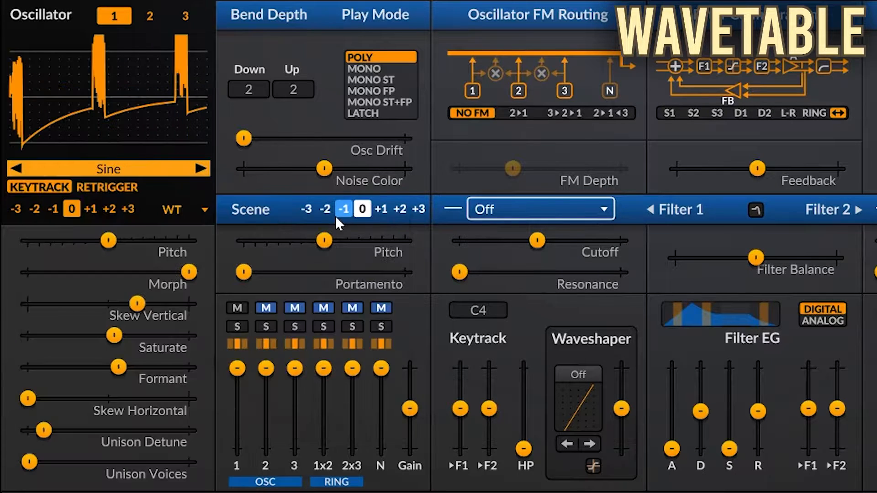
- Reset Morph, Skew Vertical, Saturate, Formant and Skew Horizontal to their defaults, and switch oscillator 1's wavetable to Sine HQ
{"action": "double_click", "coordinate": [131, 273]}
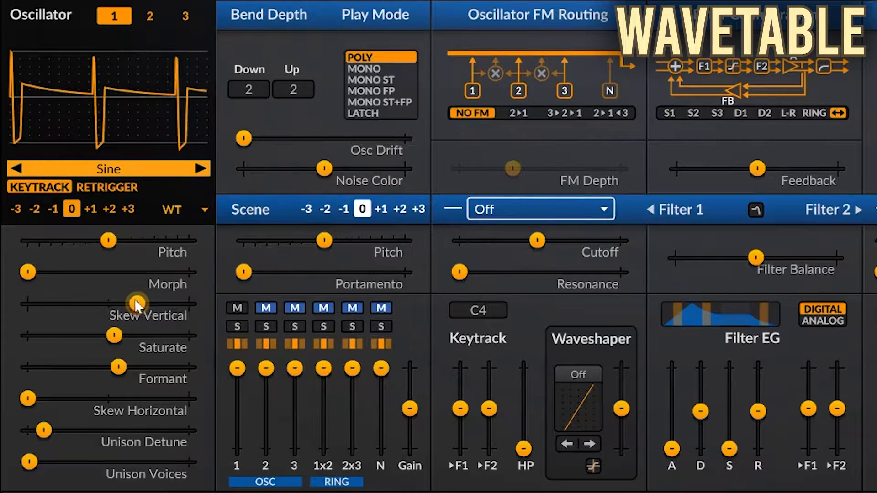
{"action": "double_click", "coordinate": [133, 302]}
{"action": "double_click", "coordinate": [120, 333]}
{"action": "double_click", "coordinate": [127, 360]}
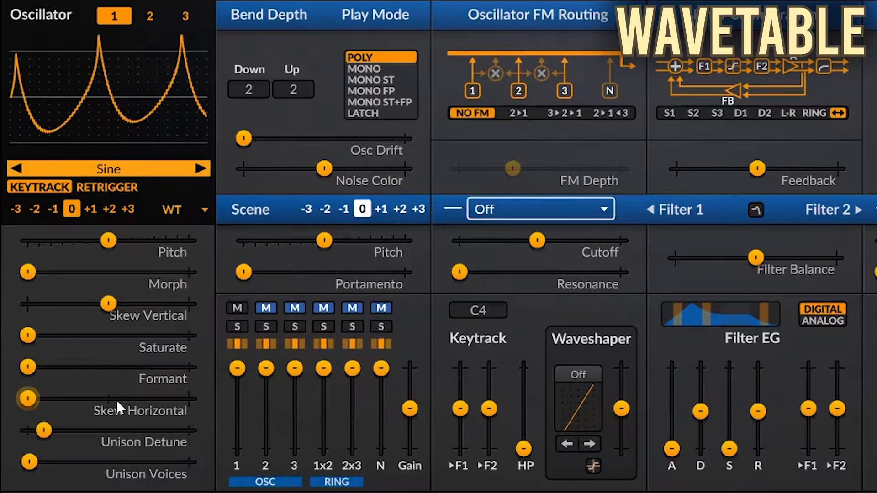
{"action": "double_click", "coordinate": [116, 399]}
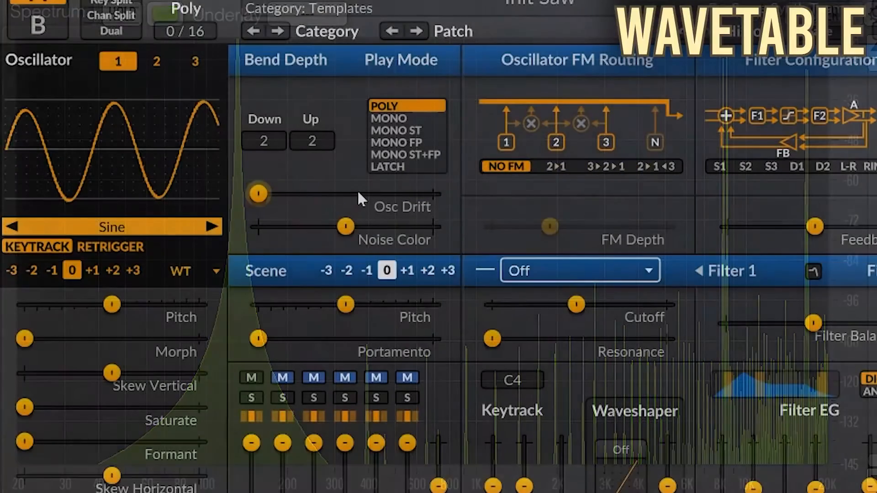
{"action": "left_click", "coordinate": [211, 227]}
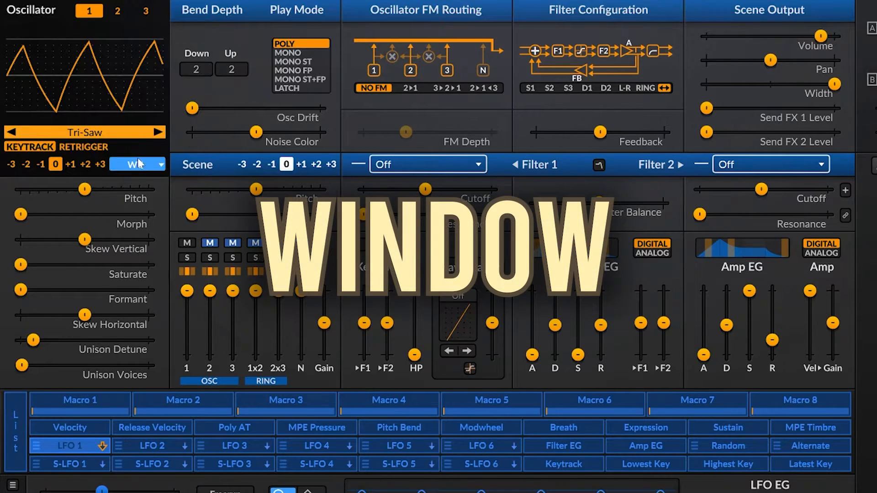
- Change oscillator 1 to the Window type with the Tri-Saw wavetable
{"action": "left_click", "coordinate": [139, 164]}
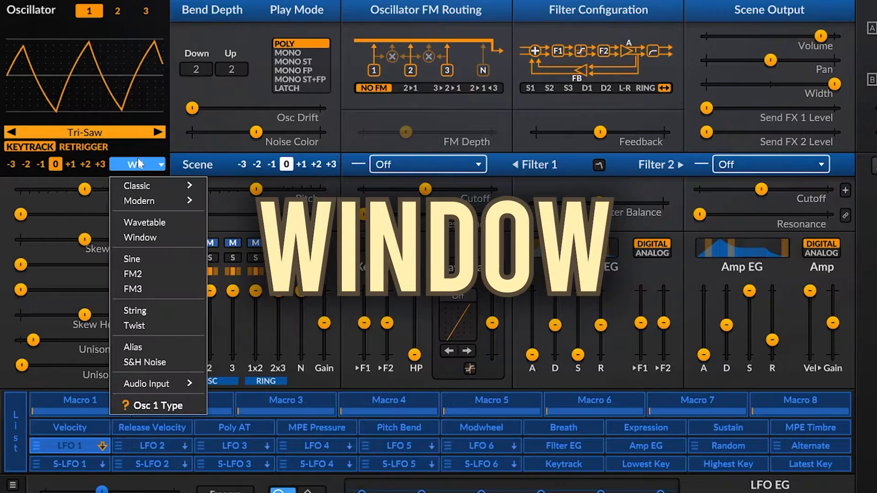
{"action": "left_click", "coordinate": [145, 237]}
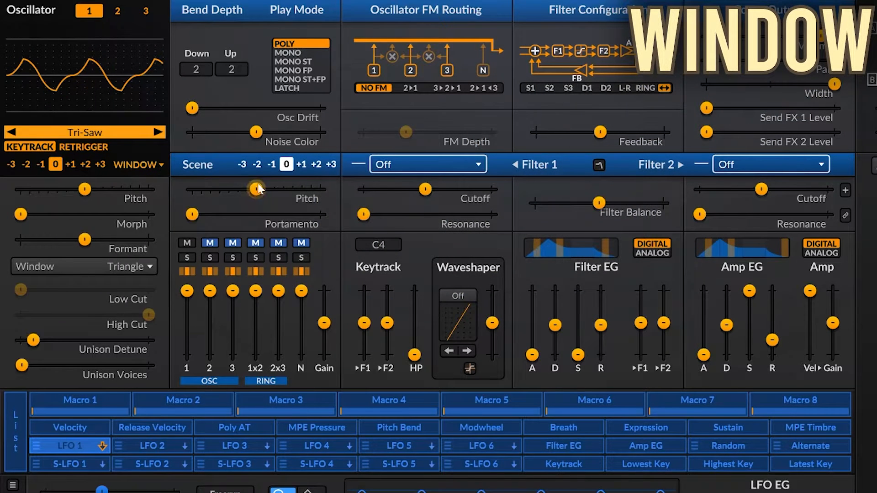
{"action": "left_click", "coordinate": [97, 133]}
{"action": "left_click", "coordinate": [95, 130]}
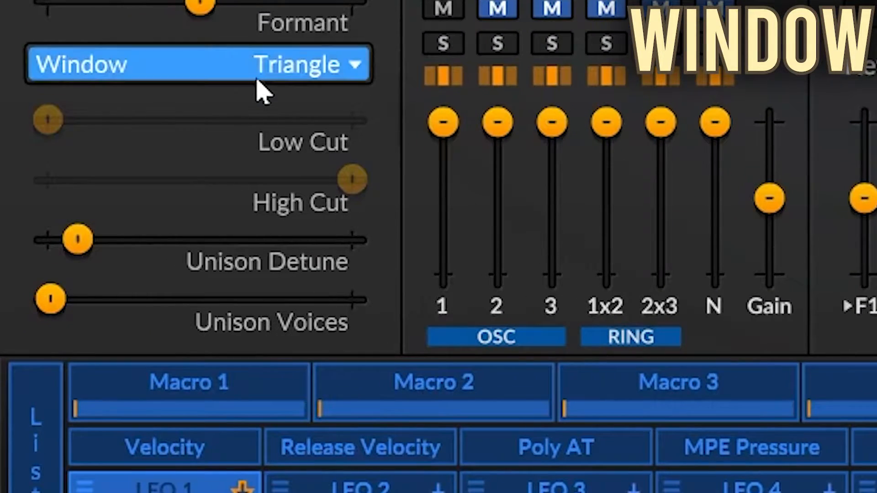
- Audition the Rectangle, Sawtooth, Sine and Square window shapes in turn, and set the window back to Triangle
{"action": "left_click", "coordinate": [257, 80]}
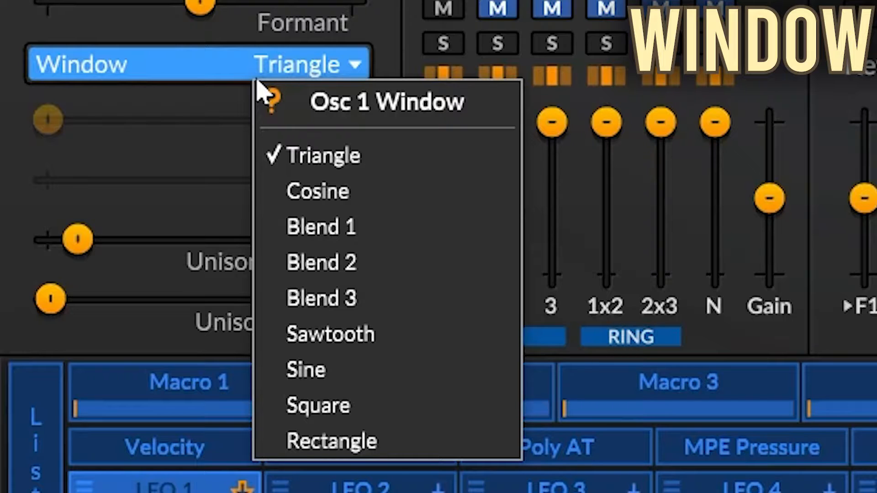
{"action": "left_click", "coordinate": [331, 442]}
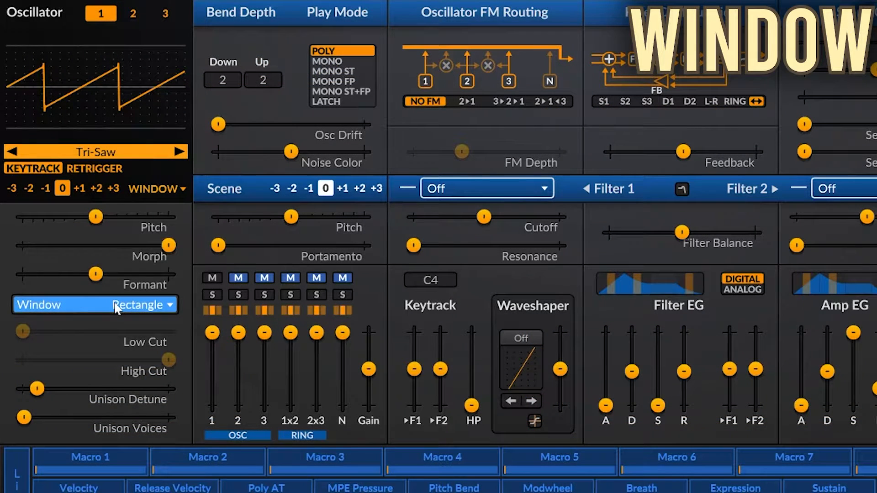
{"action": "left_click", "coordinate": [115, 308]}
{"action": "left_click", "coordinate": [146, 423]}
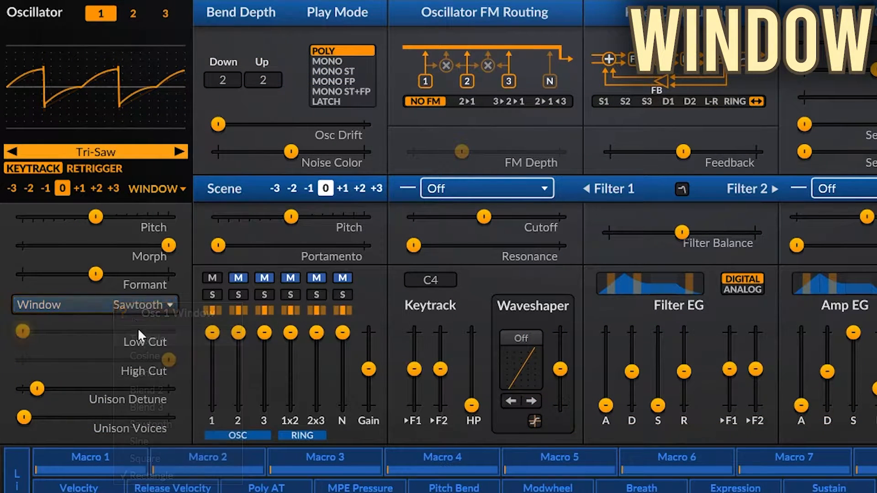
{"action": "left_click", "coordinate": [129, 310]}
{"action": "left_click", "coordinate": [146, 444]}
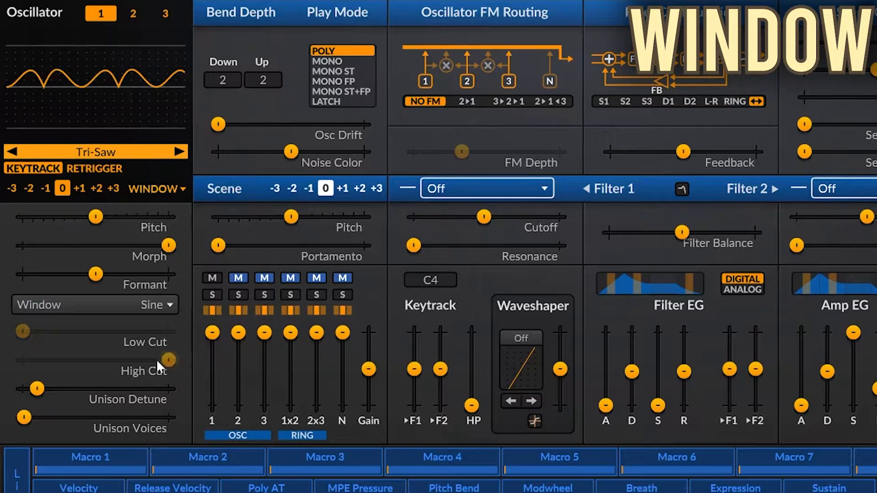
{"action": "left_click", "coordinate": [131, 309]}
{"action": "left_click", "coordinate": [151, 465]}
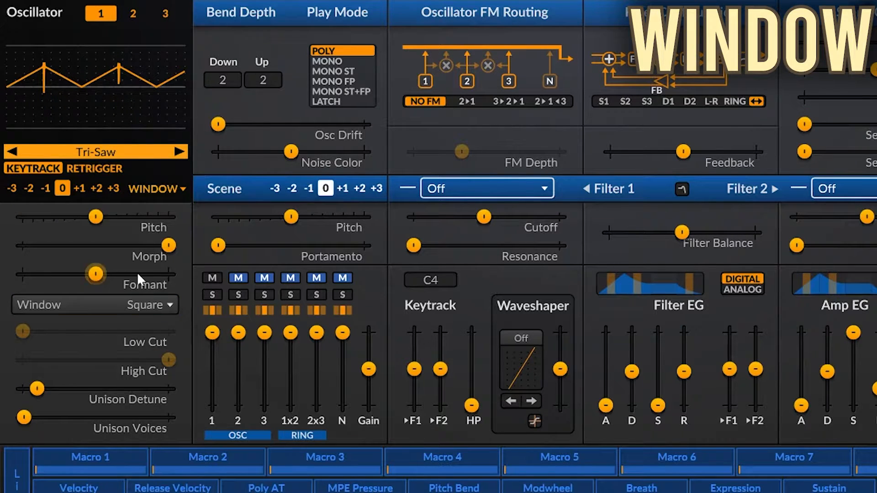
{"action": "left_click", "coordinate": [120, 305]}
{"action": "left_click", "coordinate": [156, 339]}
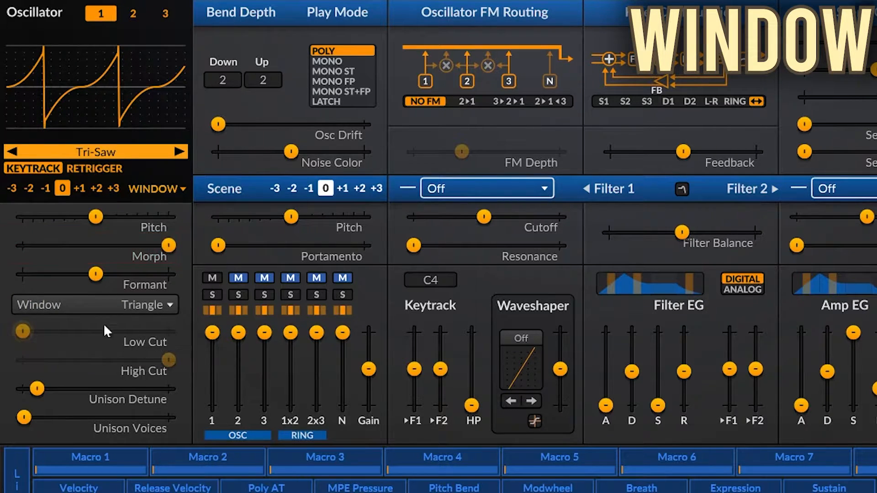
- Sweep the Window oscillator's Formant, raise it to its maximum, and show the wavetable as a 2D waveform
{"action": "mouse_move", "coordinate": [169, 247]}
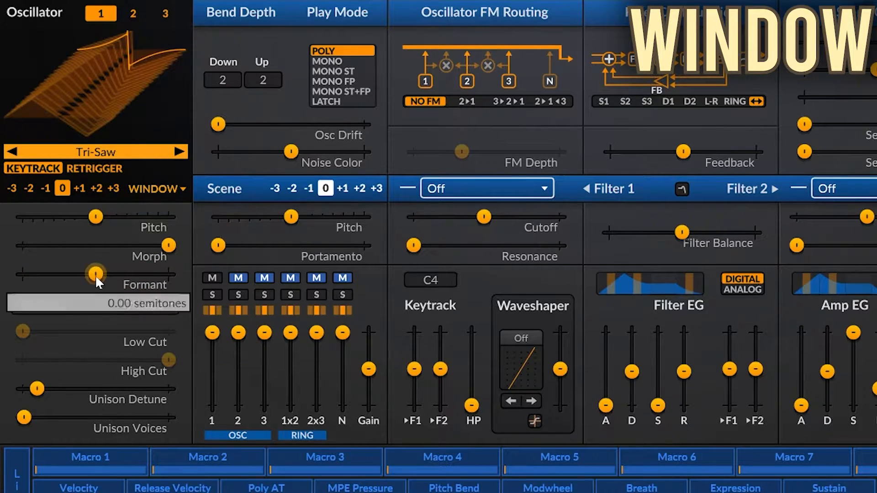
{"action": "mouse_move", "coordinate": [95, 274]}
{"action": "left_mouse_down"}
{"action": "mouse_move", "coordinate": [168, 274]}
{"action": "mouse_move", "coordinate": [57, 274]}
{"action": "mouse_move", "coordinate": [95, 274]}
{"action": "left_mouse_up"}
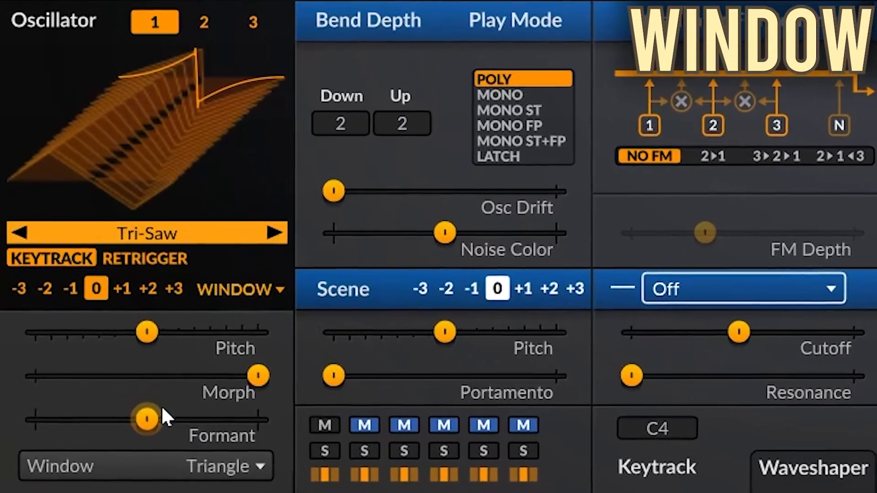
{"action": "left_click_drag", "start_coordinate": [134, 381], "coordinate": [182, 381]}
{"action": "left_click_drag", "start_coordinate": [201, 421], "coordinate": [260, 421]}
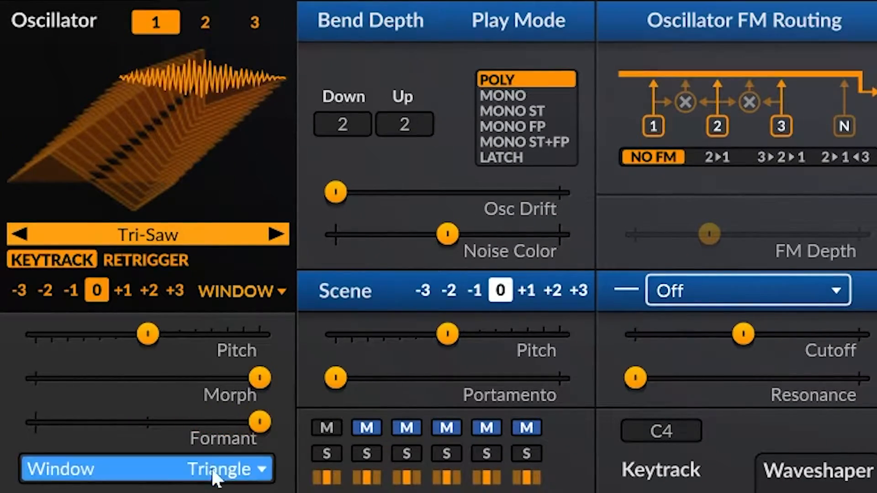
{"action": "left_click", "coordinate": [116, 165]}
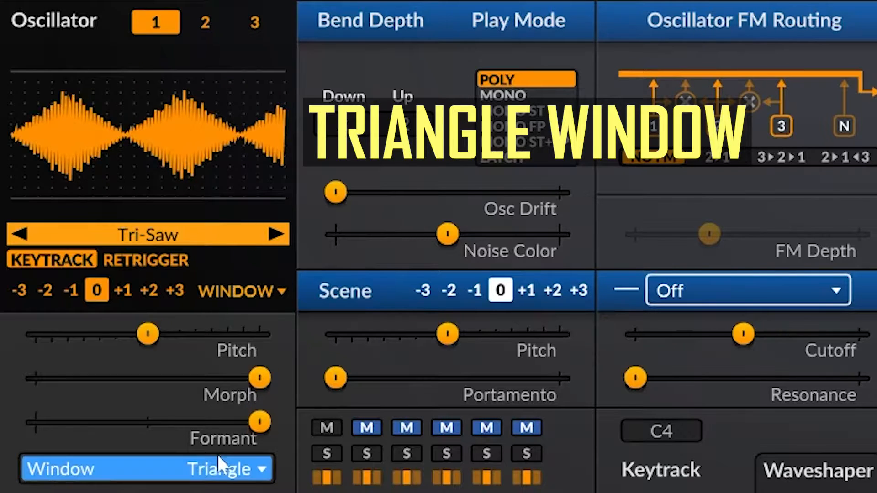
- With Formant at maximum, compare the Cosine, Blend 1, Sawtooth, Sine and Rectangle window shapes, and return to Triangle
{"action": "left_click", "coordinate": [201, 468]}
{"action": "left_click", "coordinate": [229, 492]}
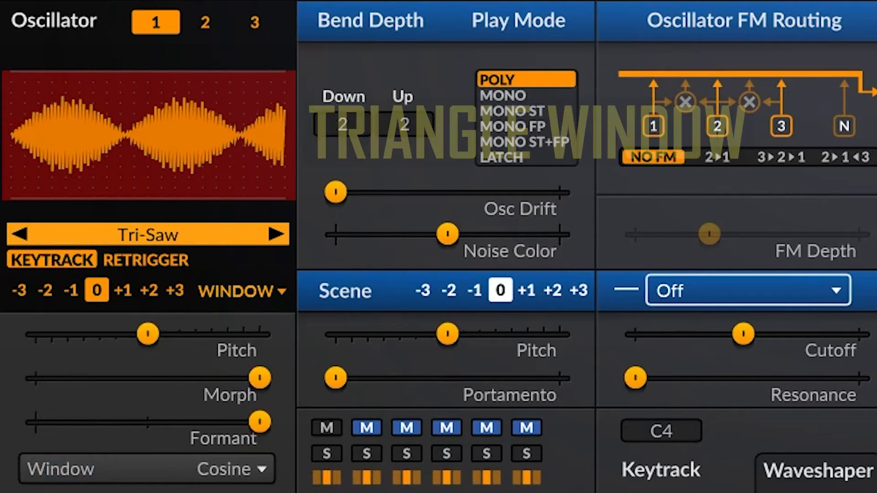
{"action": "left_click", "coordinate": [162, 467]}
{"action": "left_click", "coordinate": [228, 492]}
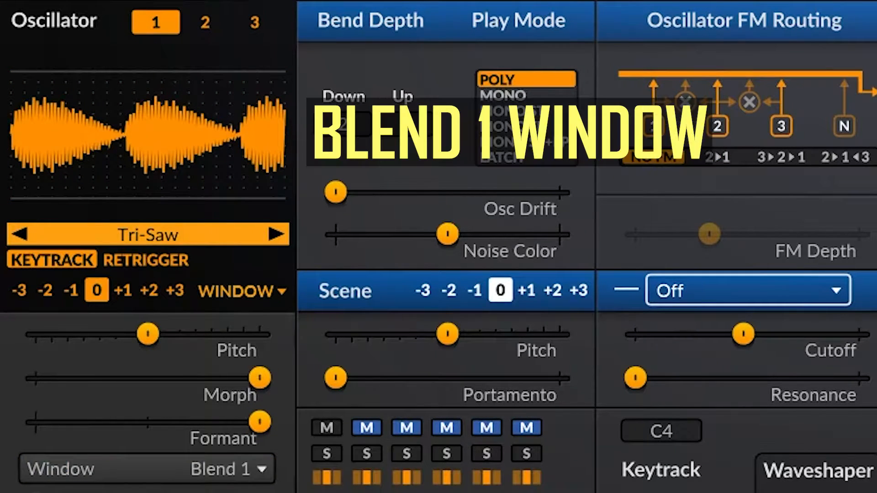
{"action": "left_click", "coordinate": [165, 475]}
{"action": "left_click", "coordinate": [229, 492]}
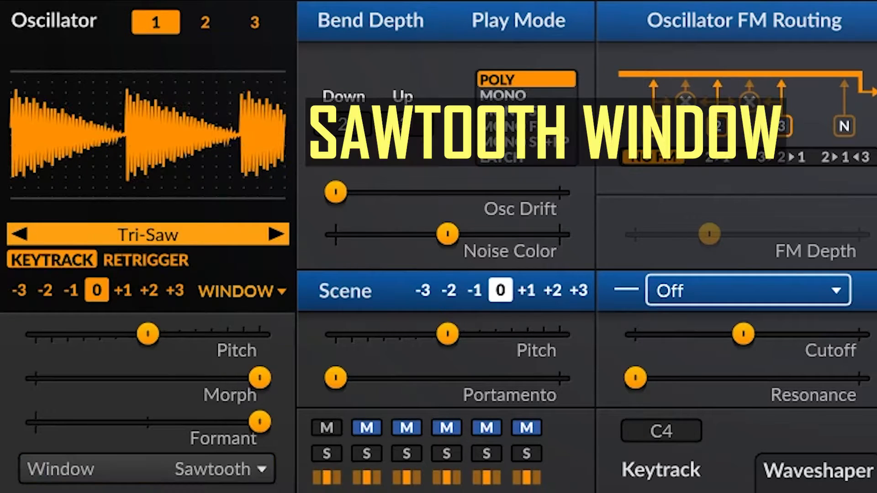
{"action": "left_click", "coordinate": [162, 466]}
{"action": "left_click", "coordinate": [228, 492]}
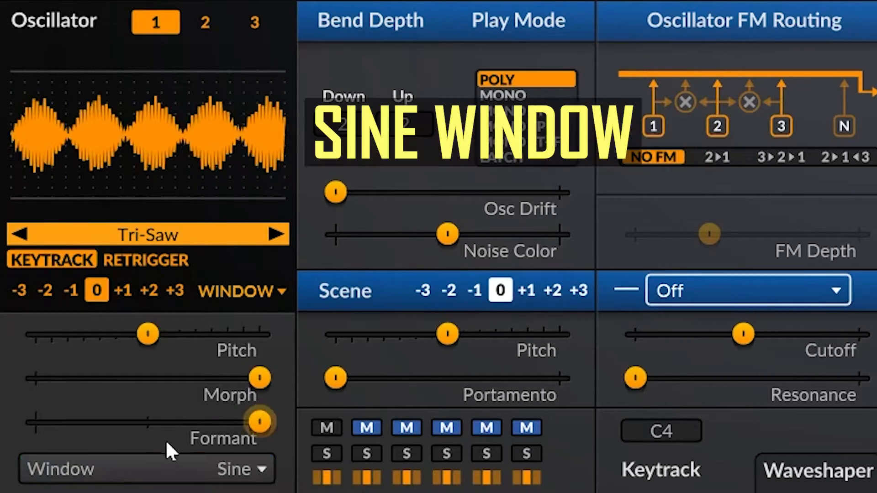
{"action": "left_click", "coordinate": [160, 464]}
{"action": "left_click", "coordinate": [228, 492]}
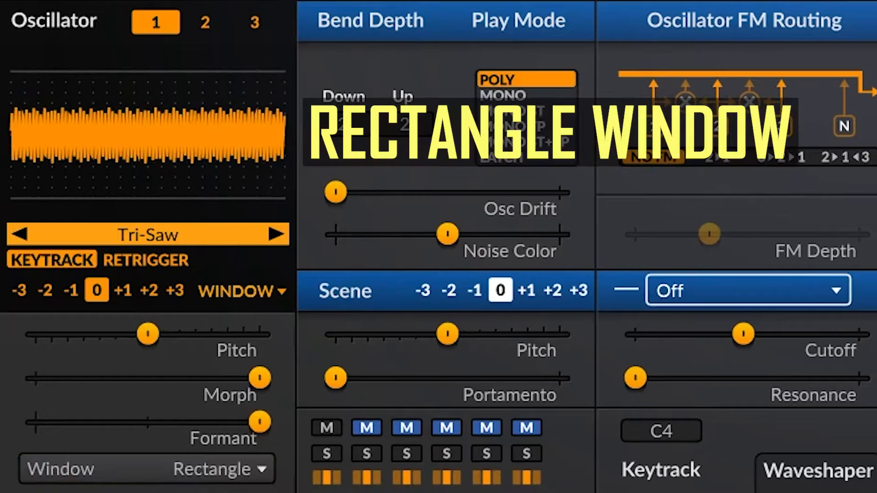
{"action": "left_click", "coordinate": [171, 466]}
{"action": "left_click", "coordinate": [229, 492]}
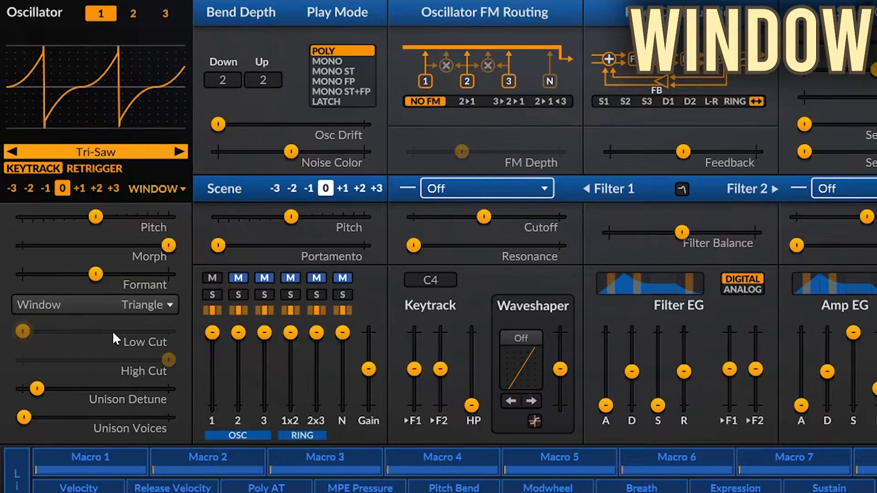
- Enable the Window oscillator's Low Cut and High Cut, sweeping each and returning Low Cut to its minimum and High Cut to its maximum
{"action": "right_click", "coordinate": [114, 337]}
{"action": "left_click", "coordinate": [146, 390]}
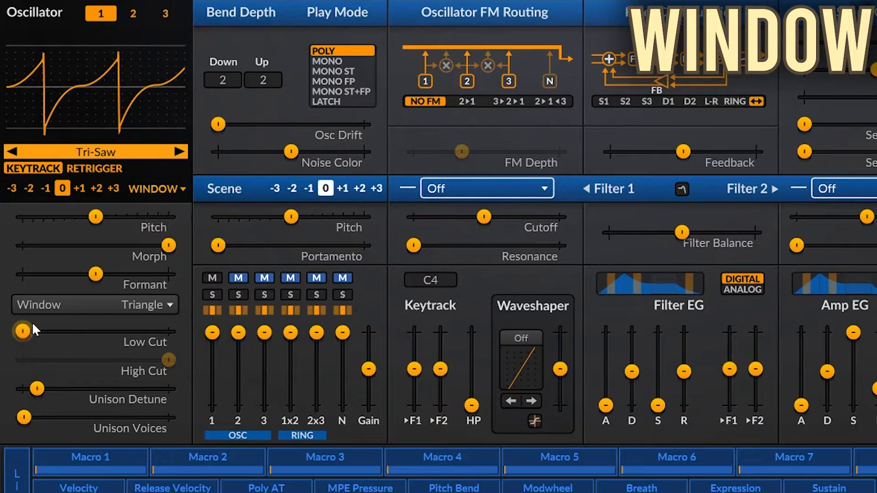
{"action": "mouse_move", "coordinate": [23, 331]}
{"action": "left_mouse_down"}
{"action": "mouse_move", "coordinate": [154, 331]}
{"action": "mouse_move", "coordinate": [22, 331]}
{"action": "left_mouse_up"}
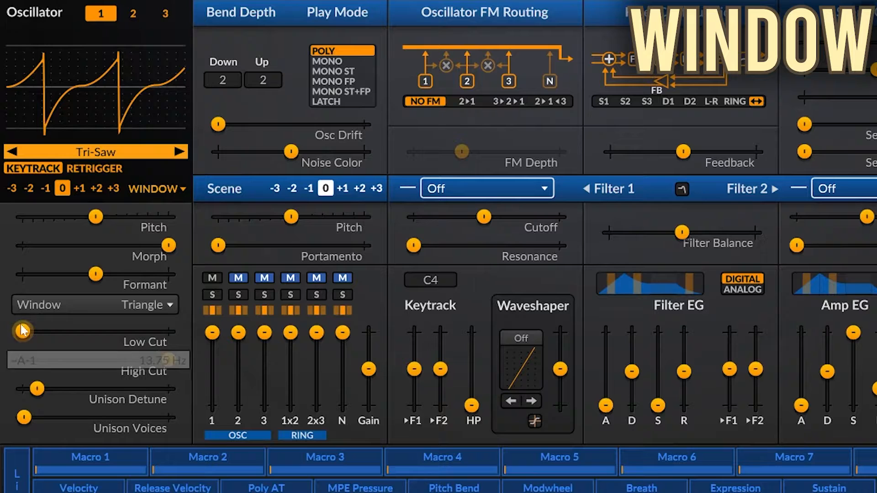
{"action": "right_click", "coordinate": [88, 365]}
{"action": "left_click", "coordinate": [147, 417]}
{"action": "mouse_move", "coordinate": [169, 363]}
{"action": "left_mouse_down"}
{"action": "mouse_move", "coordinate": [28, 363]}
{"action": "mouse_move", "coordinate": [168, 359]}
{"action": "left_mouse_up"}
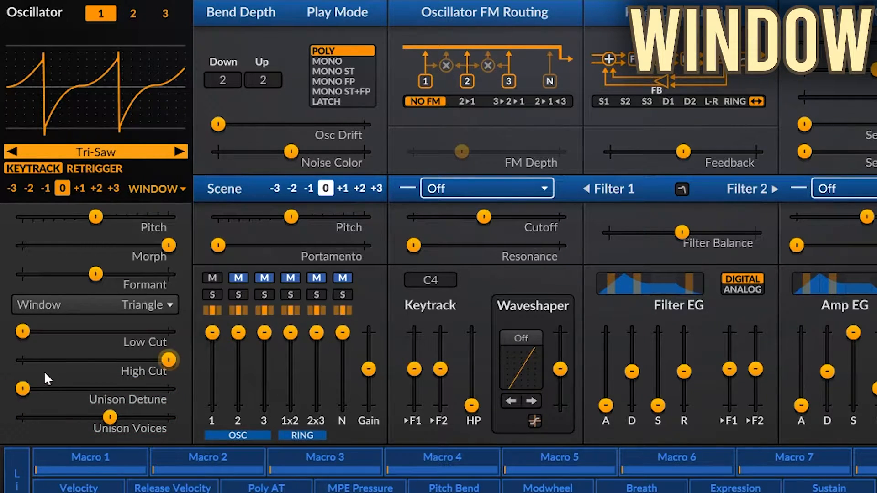
- Load the Sine wavetable from the Basic factory set into the Window oscillator and reset Morph to its default
{"action": "left_click", "coordinate": [113, 153]}
{"action": "mouse_move", "coordinate": [82, 195]}
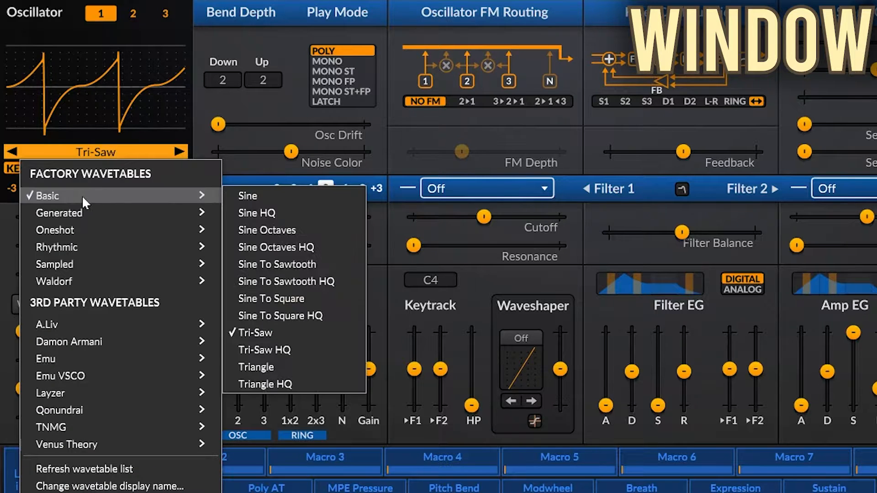
{"action": "left_click", "coordinate": [260, 194]}
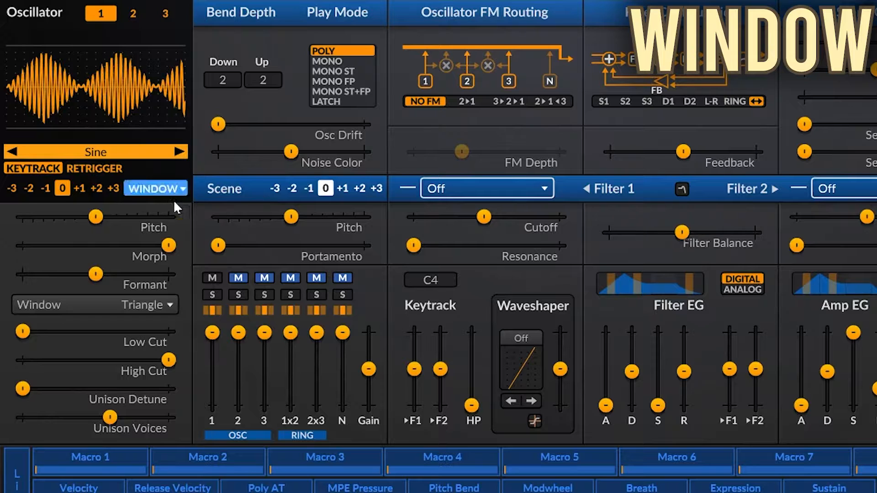
{"action": "double_click", "coordinate": [122, 243]}
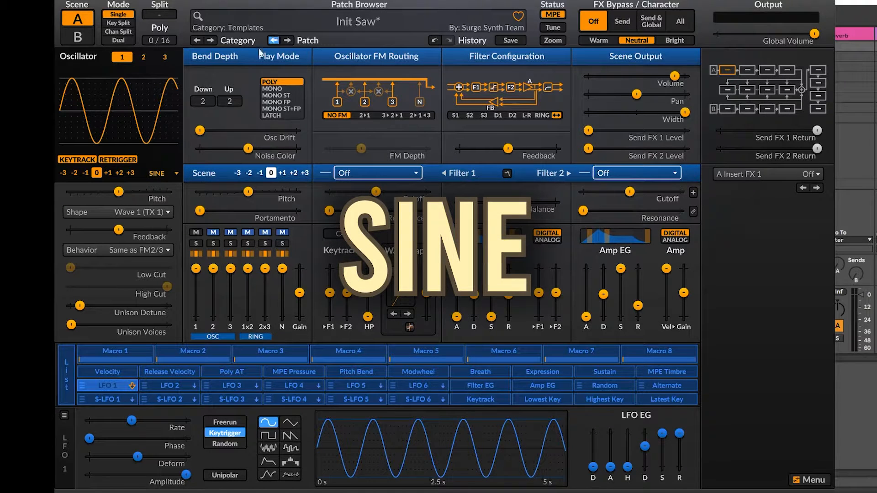
- Try the Sine oscillator's Wave 3 (TX 3), Wave 7 (TX 7) and Wave 24 shapes, and set the shape to Wave 28
{"action": "left_click", "coordinate": [151, 212]}
{"action": "left_click", "coordinate": [166, 219]}
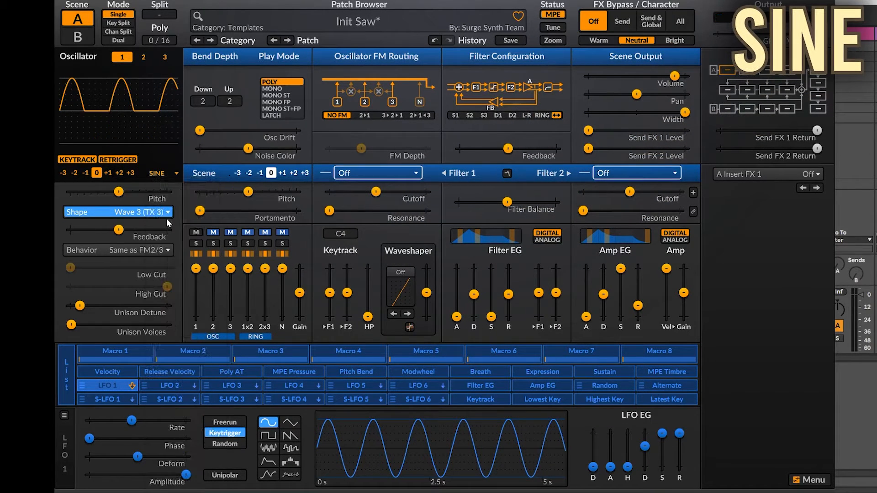
{"action": "left_click", "coordinate": [154, 213]}
{"action": "left_click", "coordinate": [183, 326]}
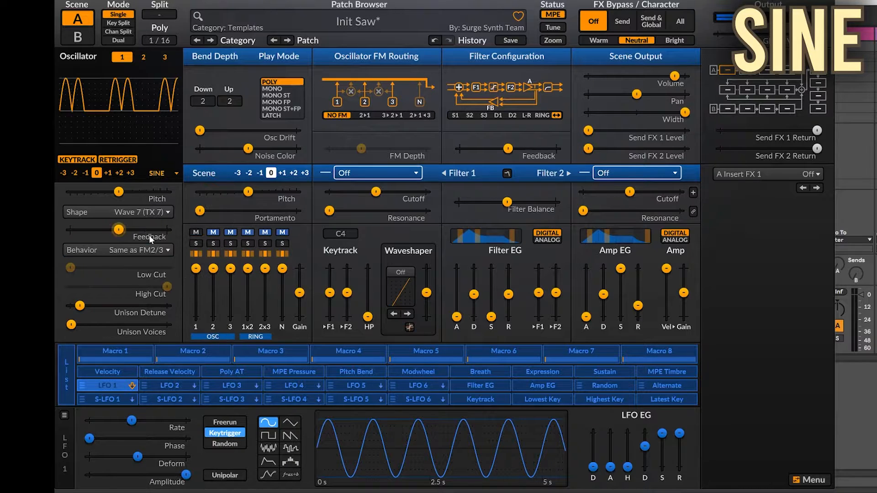
{"action": "left_click", "coordinate": [141, 212]}
{"action": "left_click", "coordinate": [193, 452]}
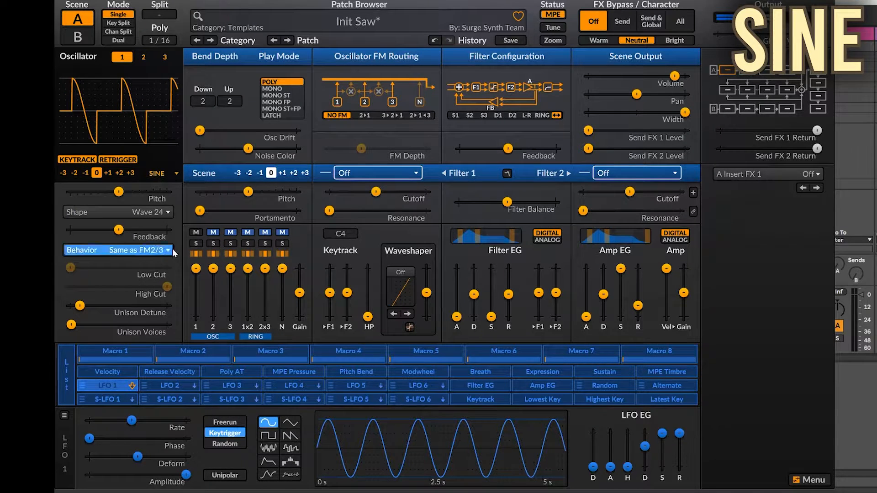
{"action": "left_click", "coordinate": [133, 213]}
{"action": "left_click", "coordinate": [170, 492]}
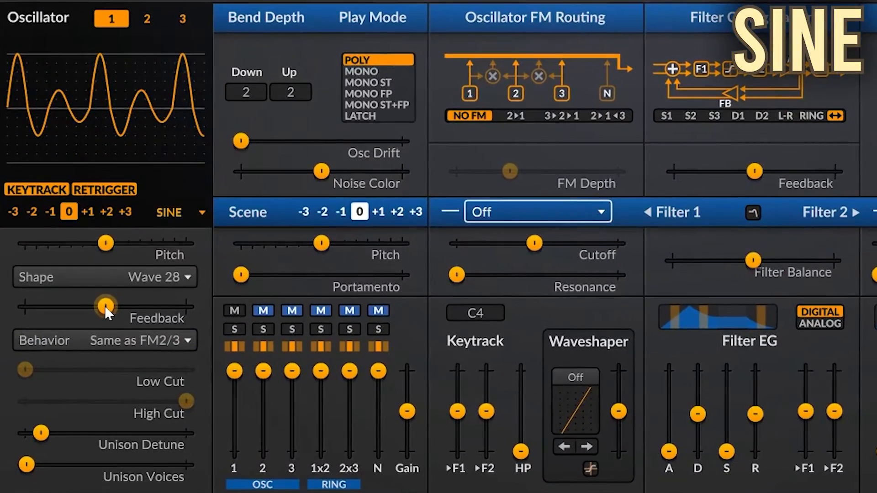
- Sweep the Sine oscillator's Feedback, change one of its parameter options, sweep it again, and reset it to its default
{"action": "mouse_move", "coordinate": [105, 301]}
{"action": "left_mouse_down"}
{"action": "mouse_move", "coordinate": [457, 300]}
{"action": "mouse_move", "coordinate": [106, 306]}
{"action": "left_mouse_up"}
{"action": "right_click", "coordinate": [106, 307]}
{"action": "left_click", "coordinate": [154, 373]}
{"action": "mouse_move", "coordinate": [102, 303]}
{"action": "left_mouse_down"}
{"action": "mouse_move", "coordinate": [176, 306]}
{"action": "mouse_move", "coordinate": [25, 306]}
{"action": "mouse_move", "coordinate": [101, 305]}
{"action": "left_mouse_up"}
{"action": "double_click", "coordinate": [103, 305]}
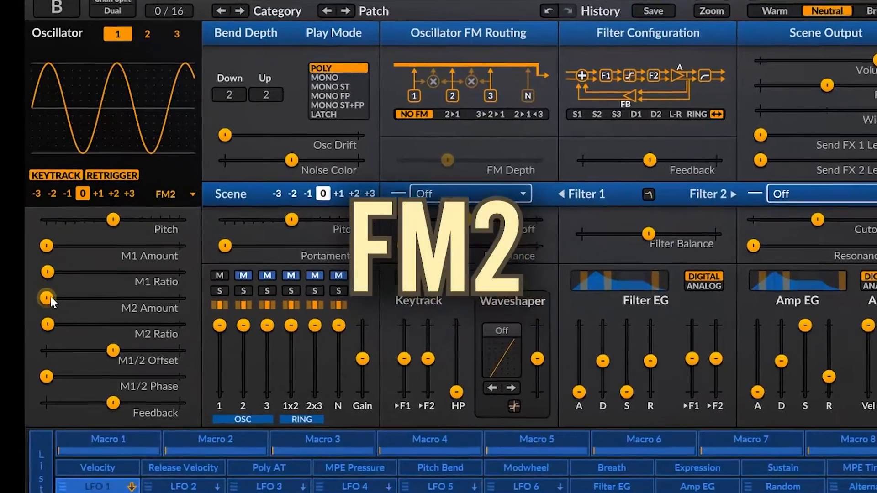
- Sweep the FM2 oscillator's M2 Amount up to about 23 % and its M1 Ratio slightly, returning both to their minimum
{"action": "left_click_drag", "start_coordinate": [70, 248], "coordinate": [92, 248]}
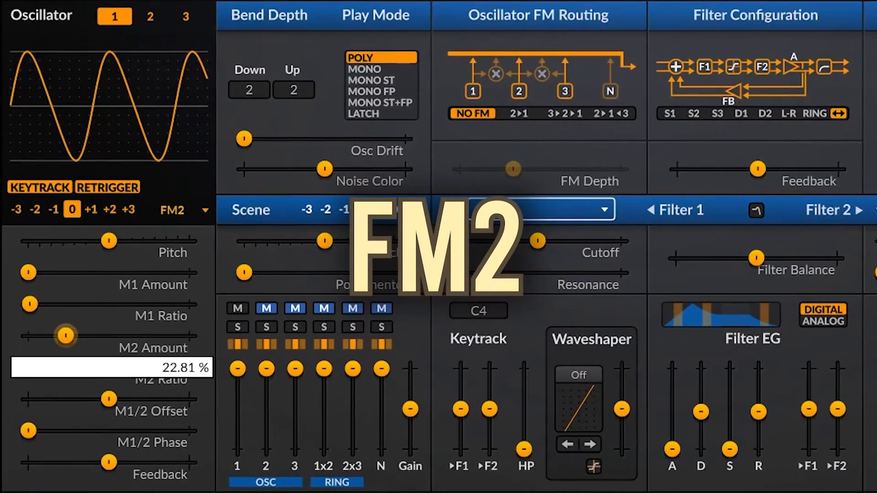
{"action": "left_click_drag", "start_coordinate": [66, 335], "coordinate": [28, 336]}
{"action": "mouse_move", "coordinate": [33, 303]}
{"action": "left_mouse_down"}
{"action": "mouse_move", "coordinate": [68, 304]}
{"action": "mouse_move", "coordinate": [30, 304]}
{"action": "left_mouse_up"}
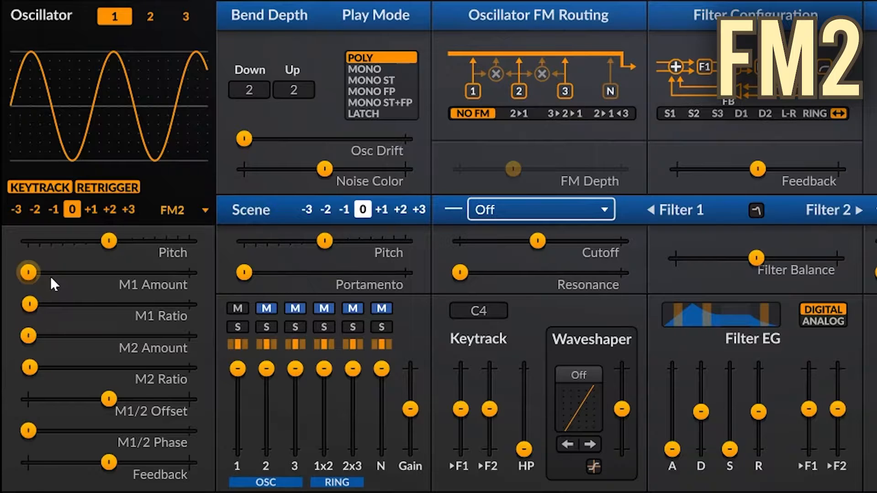
- Raise M1 Amount to about a quarter and M2 Amount to about a third, sweeping both ratios and returning them to minimum
{"action": "left_click_drag", "start_coordinate": [29, 272], "coordinate": [70, 272]}
{"action": "mouse_move", "coordinate": [30, 303]}
{"action": "left_mouse_down"}
{"action": "mouse_move", "coordinate": [85, 303]}
{"action": "mouse_move", "coordinate": [29, 303]}
{"action": "left_mouse_up"}
{"action": "left_click_drag", "start_coordinate": [38, 340], "coordinate": [88, 341]}
{"action": "mouse_move", "coordinate": [29, 367]}
{"action": "left_mouse_down"}
{"action": "mouse_move", "coordinate": [88, 367]}
{"action": "mouse_move", "coordinate": [30, 366]}
{"action": "left_mouse_up"}
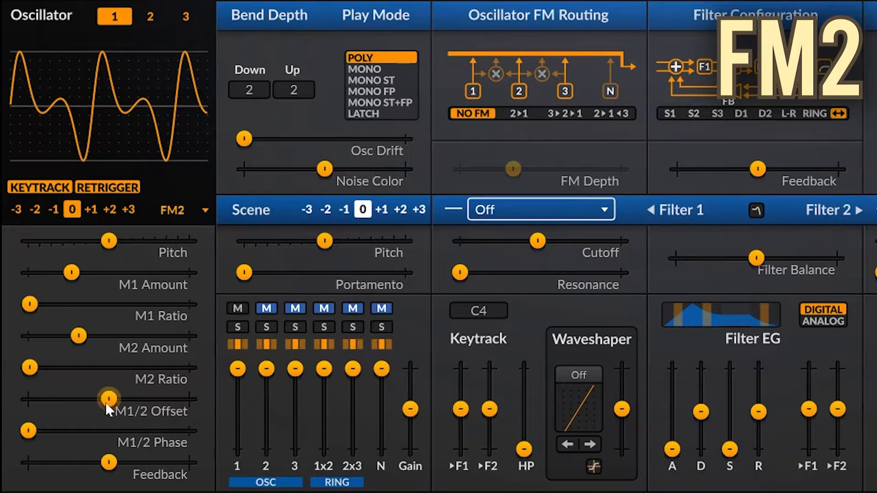
- Sweep the FM2 oscillator's M1/2 Offset and M1/2 Phase back to their defaults, and sweep Feedback in both directions
{"action": "left_click_drag", "start_coordinate": [111, 405], "coordinate": [82, 405]}
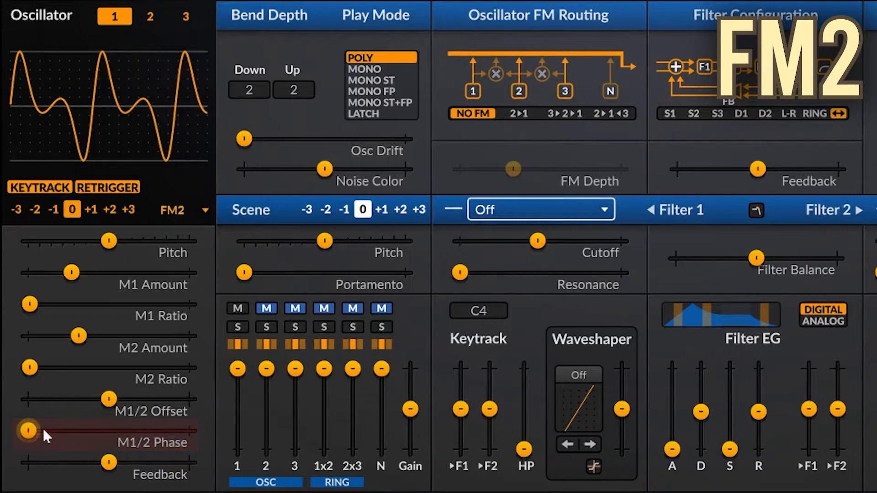
{"action": "left_click_drag", "start_coordinate": [41, 428], "coordinate": [60, 448]}
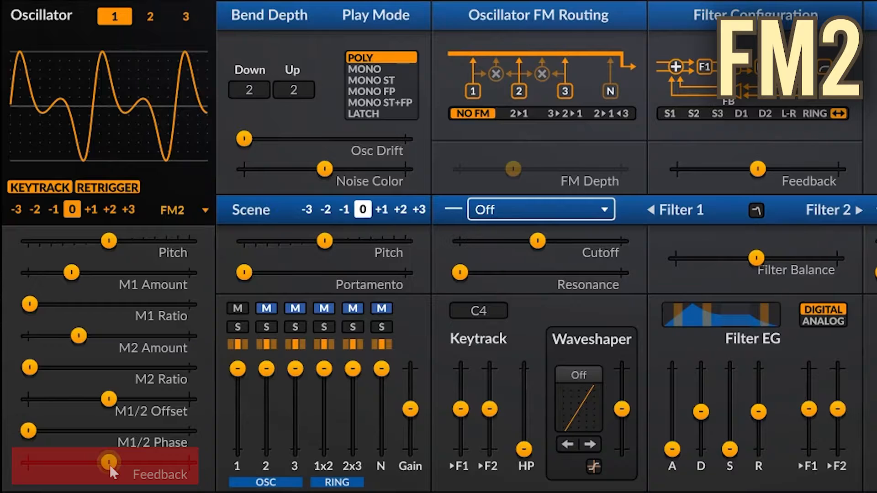
{"action": "left_click_drag", "start_coordinate": [110, 465], "coordinate": [87, 461]}
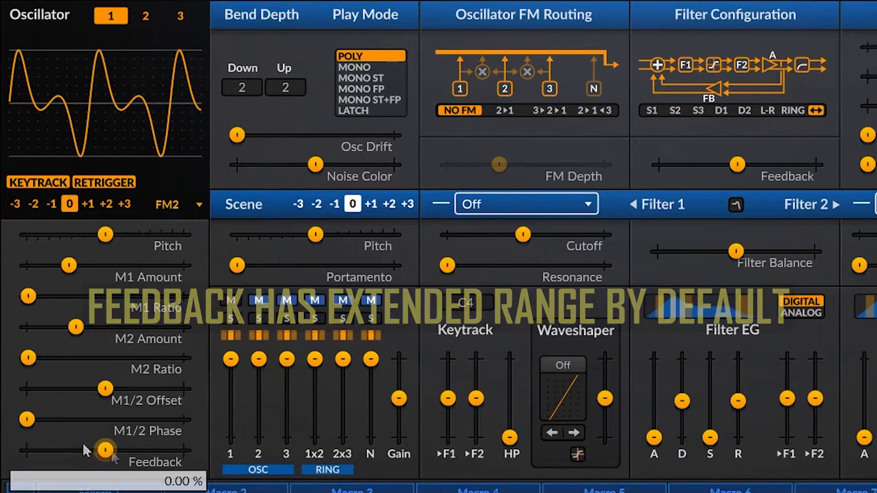
{"action": "left_click_drag", "start_coordinate": [108, 450], "coordinate": [174, 449]}
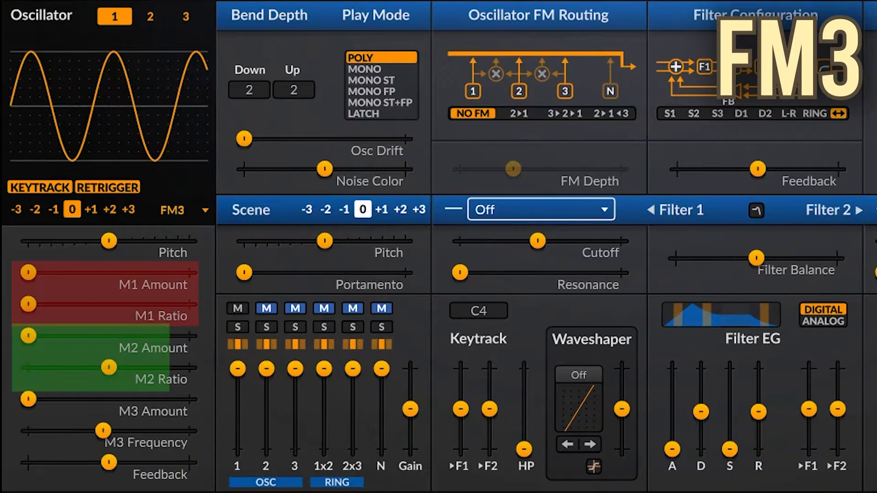
- Raise the FM3 oscillator's M1 Amount to about a third, raise M1 Ratio and M2 Amount slightly, and lower M2 Ratio
{"action": "left_click_drag", "start_coordinate": [28, 273], "coordinate": [76, 274]}
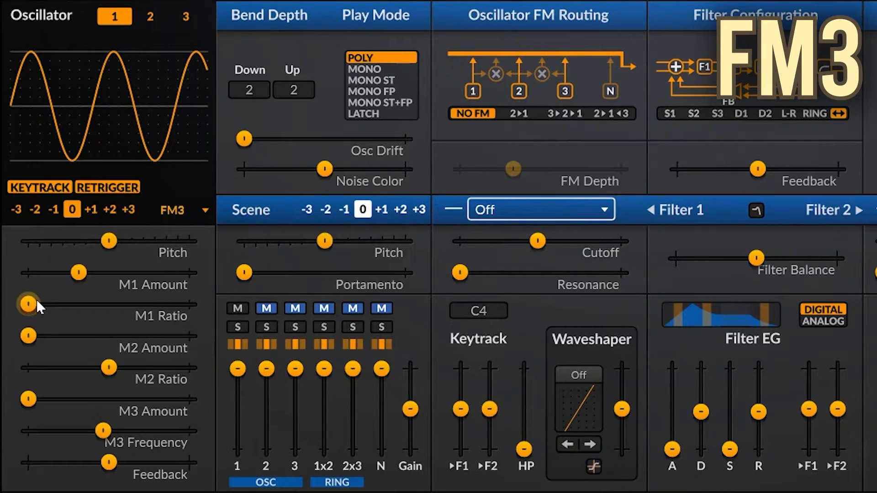
{"action": "left_click_drag", "start_coordinate": [37, 305], "coordinate": [41, 311]}
{"action": "mouse_move", "coordinate": [39, 342]}
{"action": "left_mouse_down"}
{"action": "mouse_move", "coordinate": [75, 335]}
{"action": "mouse_move", "coordinate": [43, 337]}
{"action": "left_mouse_up"}
{"action": "left_click_drag", "start_coordinate": [98, 371], "coordinate": [77, 365]}
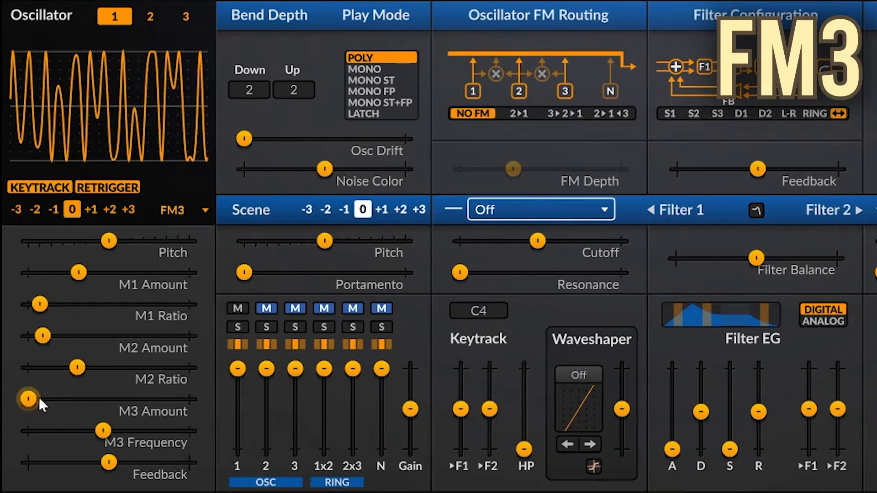
- Set the FM3 oscillator's M3 Amount to about 14 % and lower M3 Frequency close to its minimum
{"action": "left_click_drag", "start_coordinate": [31, 398], "coordinate": [53, 399]}
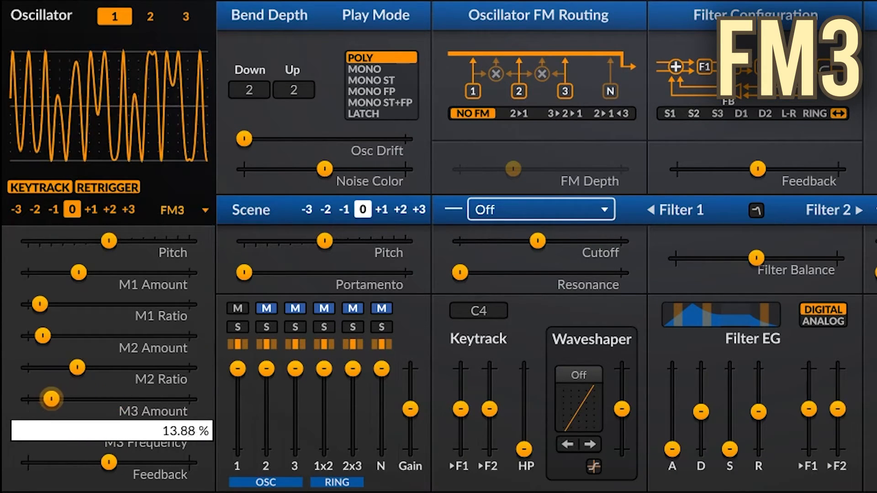
{"action": "left_click_drag", "start_coordinate": [102, 431], "coordinate": [36, 430]}
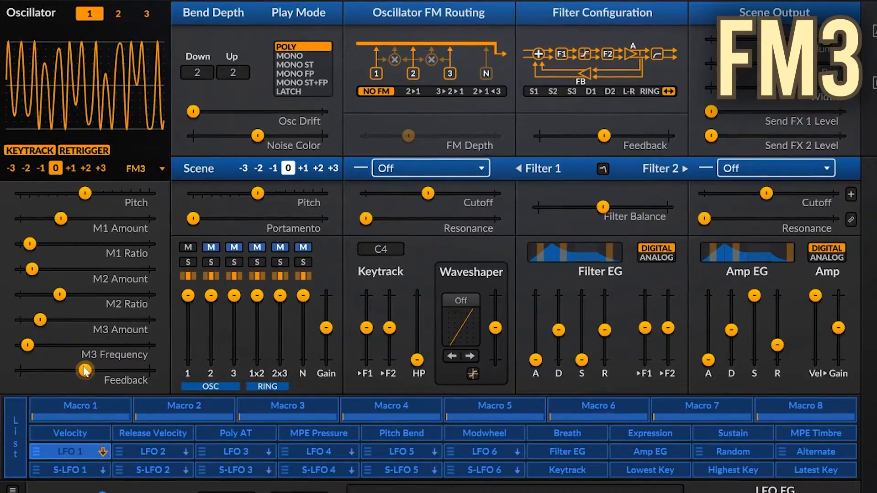
- Move the FM3 oscillator's Feedback to its minimum and change one of its parameter options
{"action": "left_click_drag", "start_coordinate": [85, 370], "coordinate": [20, 369]}
{"action": "right_click", "coordinate": [116, 373]}
{"action": "left_click", "coordinate": [137, 426]}
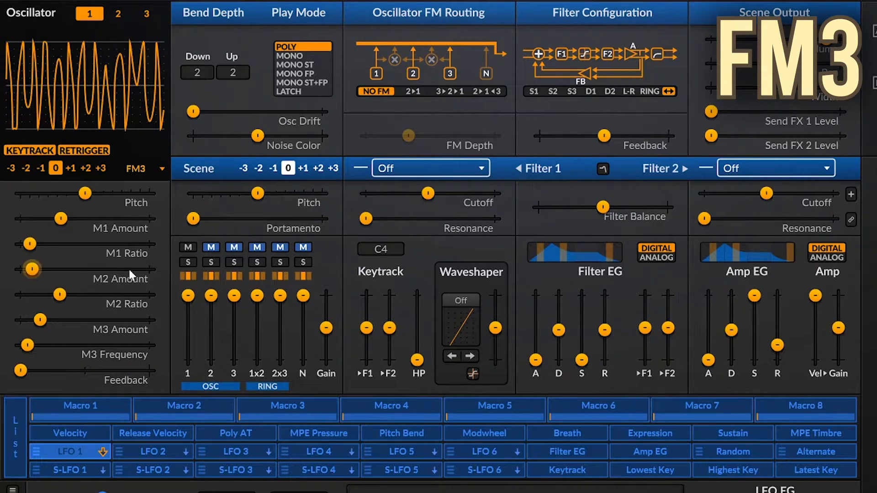
- Switch M1 Ratio to Absolute and sweep the M1 Frequency up and back down to a low value
{"action": "right_click", "coordinate": [99, 247]}
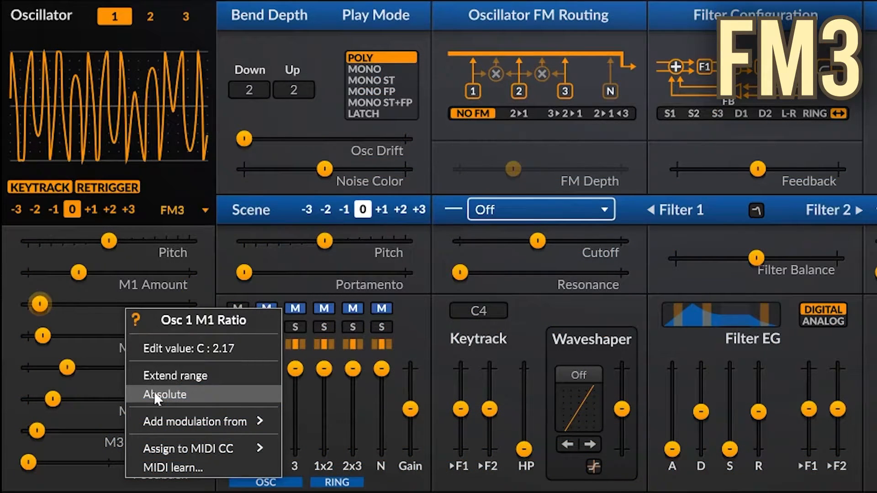
{"action": "left_click", "coordinate": [151, 392]}
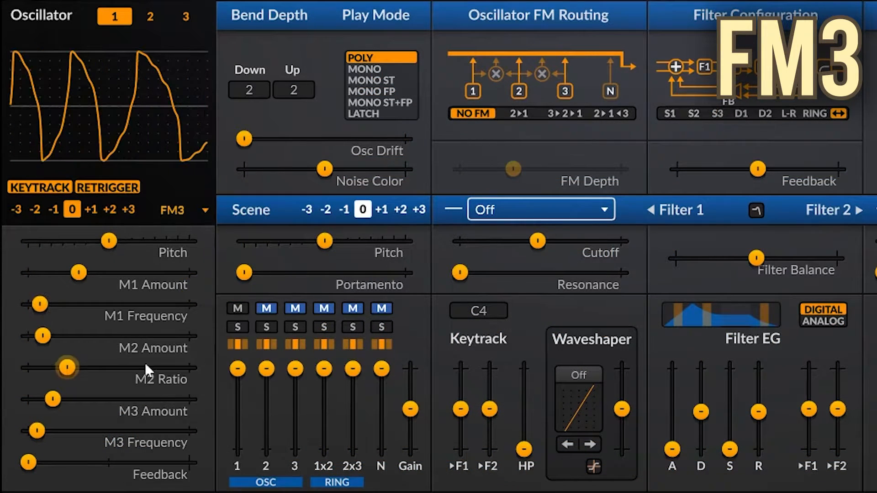
{"action": "left_click_drag", "start_coordinate": [127, 303], "coordinate": [174, 305]}
{"action": "left_click_drag", "start_coordinate": [77, 303], "coordinate": [43, 299]}
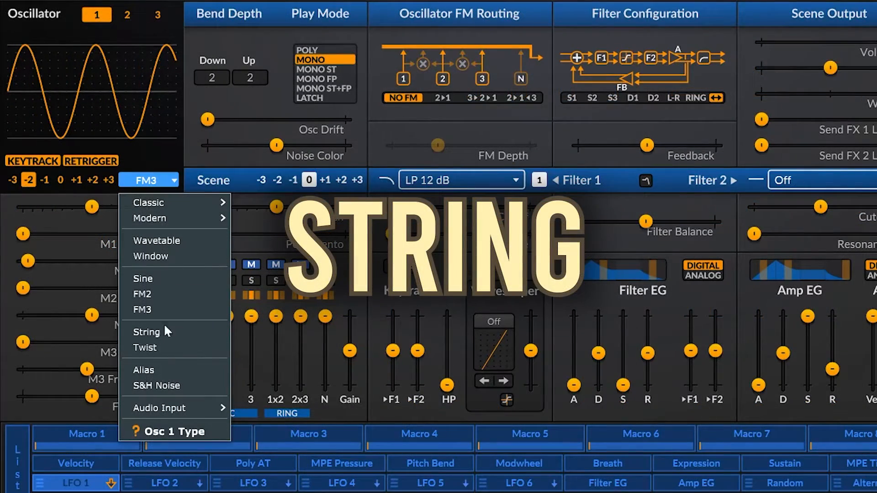
- Change oscillator 1 to the String type and set its Exciter to Constant Noise
{"action": "left_click", "coordinate": [155, 330]}
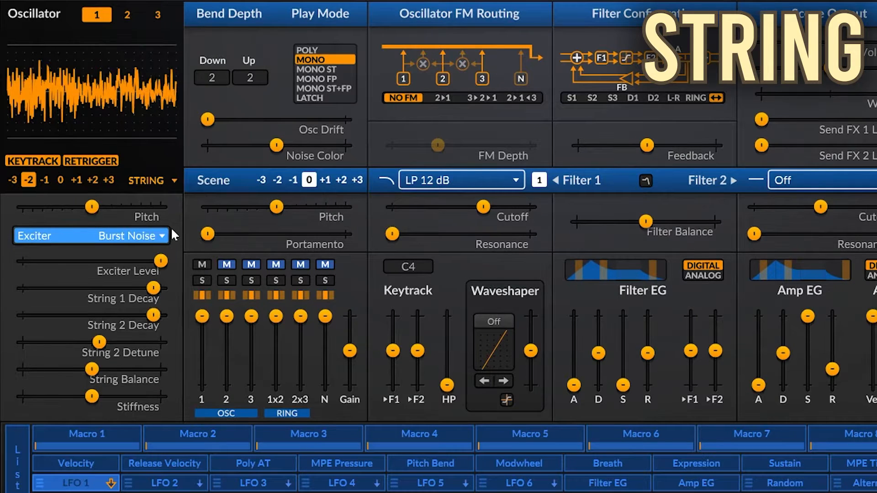
{"action": "left_click", "coordinate": [133, 235]}
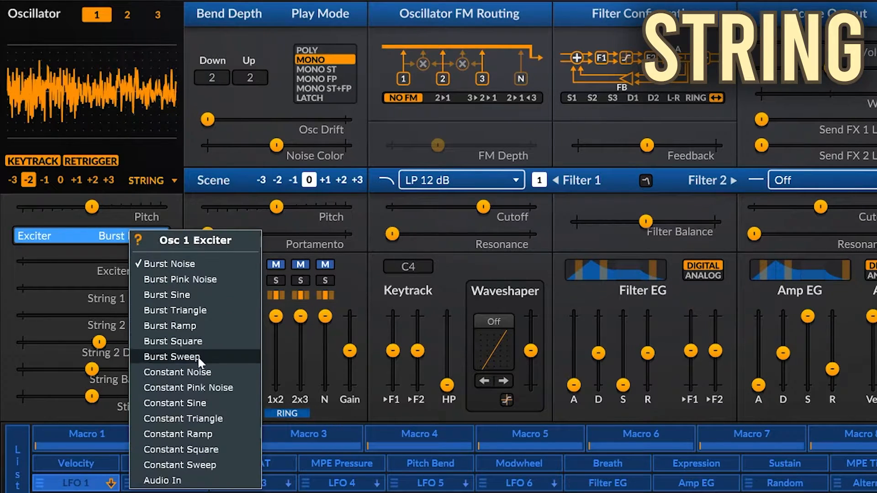
{"action": "left_click", "coordinate": [194, 371]}
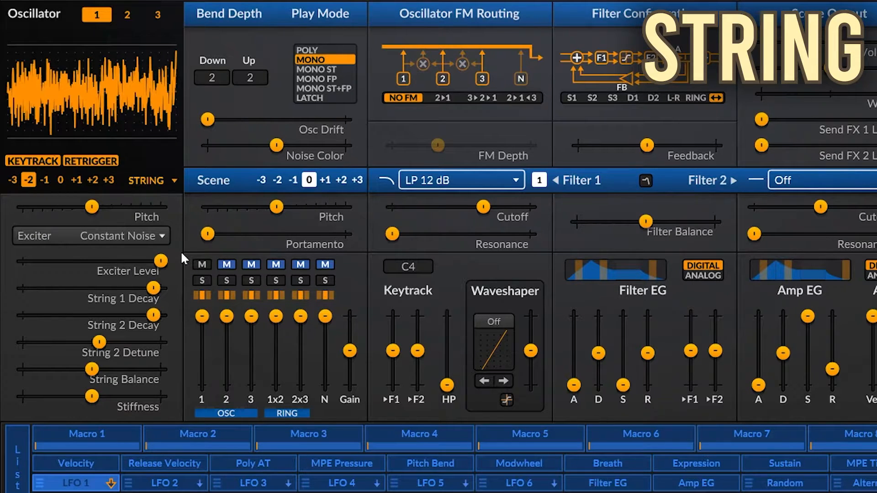
- Change the Exciter to Burst Pink Noise and sweep the Exciter Level, returning it to maximum
{"action": "left_click", "coordinate": [139, 240]}
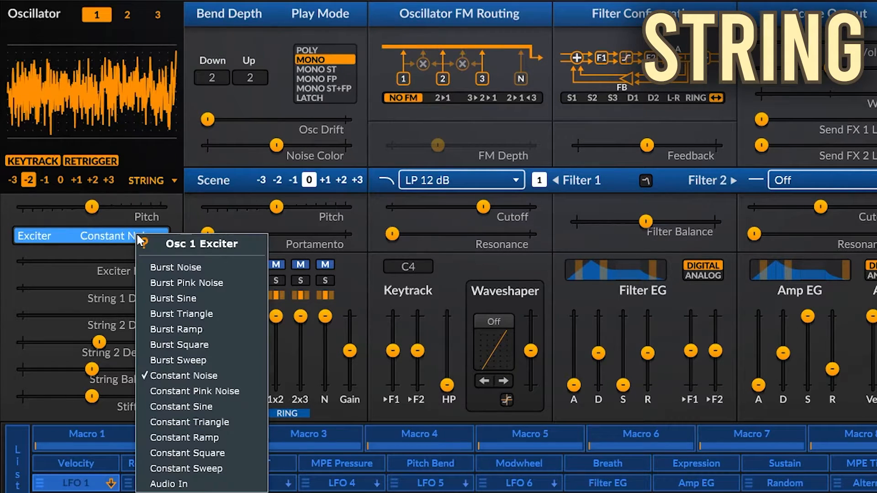
{"action": "left_click", "coordinate": [219, 280]}
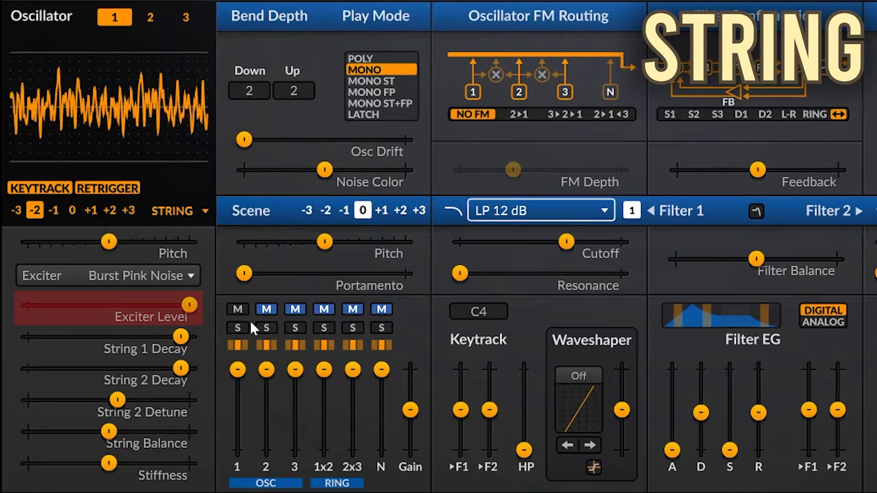
{"action": "mouse_move", "coordinate": [185, 304]}
{"action": "left_mouse_down"}
{"action": "mouse_move", "coordinate": [98, 304]}
{"action": "mouse_move", "coordinate": [189, 303]}
{"action": "left_mouse_up"}
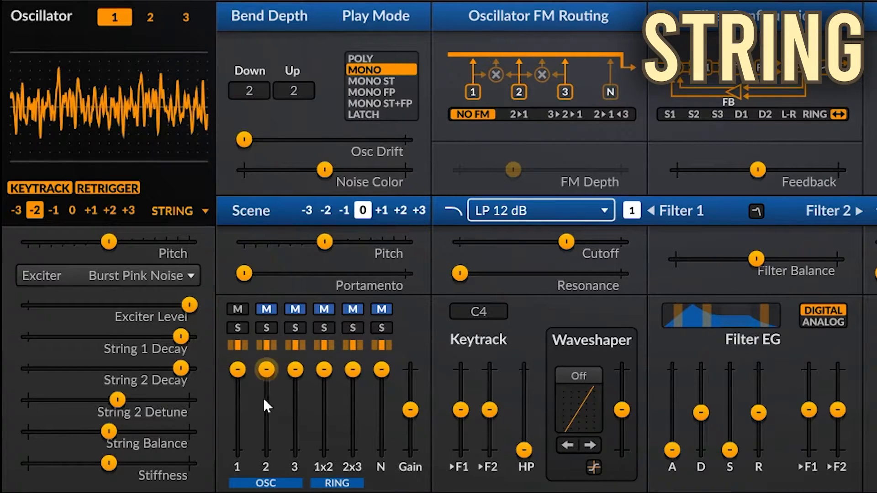
- Lower String 1 Decay and String 2 Decay moderately and raise String 2 Detune to its maximum
{"action": "left_click_drag", "start_coordinate": [181, 337], "coordinate": [150, 337]}
{"action": "left_click_drag", "start_coordinate": [170, 375], "coordinate": [152, 399]}
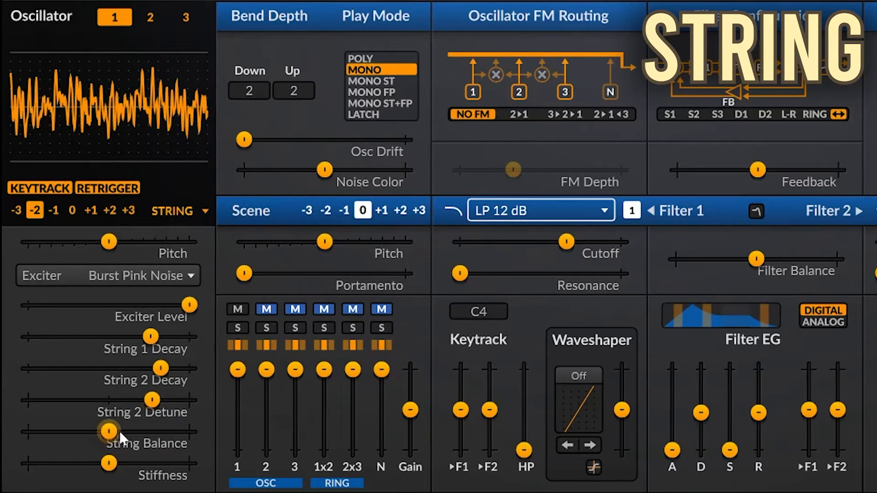
{"action": "left_click_drag", "start_coordinate": [152, 399], "coordinate": [190, 399]}
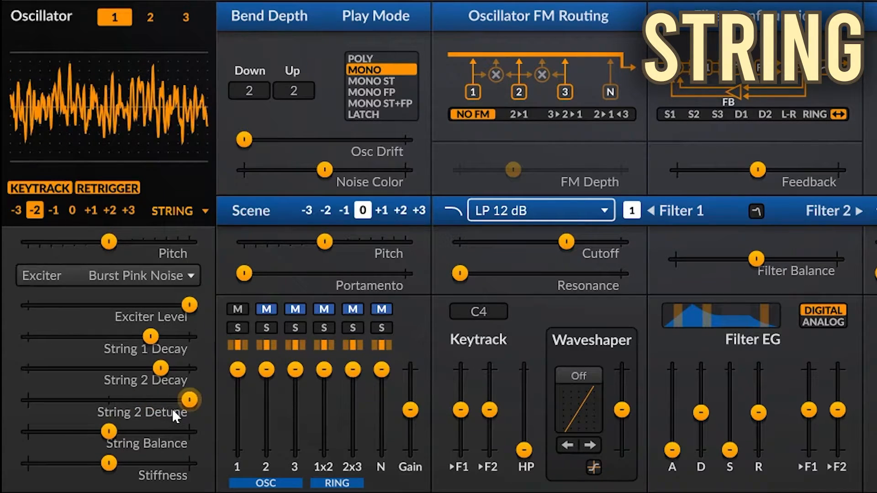
- Move String Balance slightly above its centre and bring String 2 Detune back to just above its centre
{"action": "left_click", "coordinate": [108, 430]}
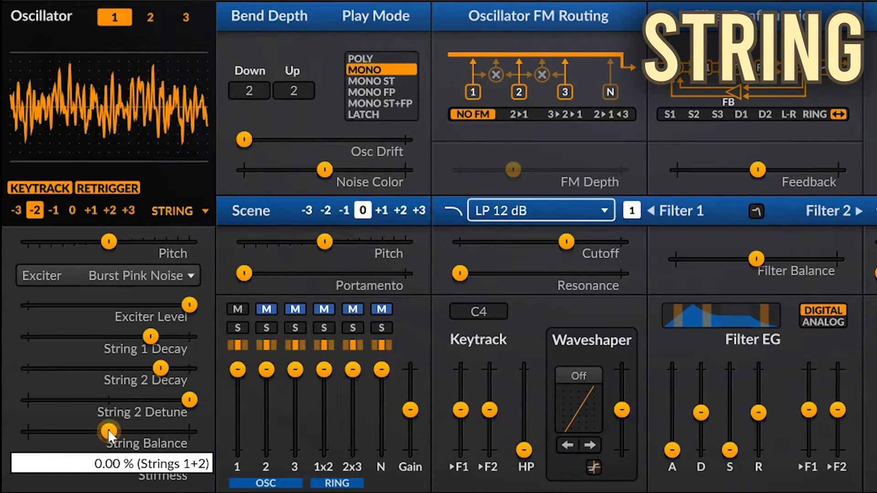
{"action": "mouse_move", "coordinate": [108, 429]}
{"action": "left_mouse_down"}
{"action": "mouse_move", "coordinate": [28, 431]}
{"action": "mouse_move", "coordinate": [189, 431]}
{"action": "mouse_move", "coordinate": [116, 431]}
{"action": "left_mouse_up"}
{"action": "left_click_drag", "start_coordinate": [194, 412], "coordinate": [119, 400]}
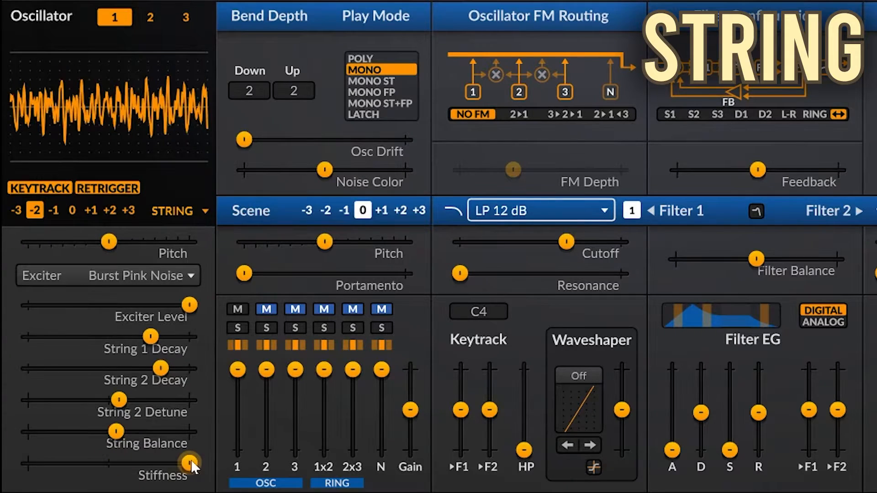
- Sweep the String oscillator's Stiffness down close to its minimum and reset it to its default
{"action": "left_click_drag", "start_coordinate": [114, 460], "coordinate": [39, 463]}
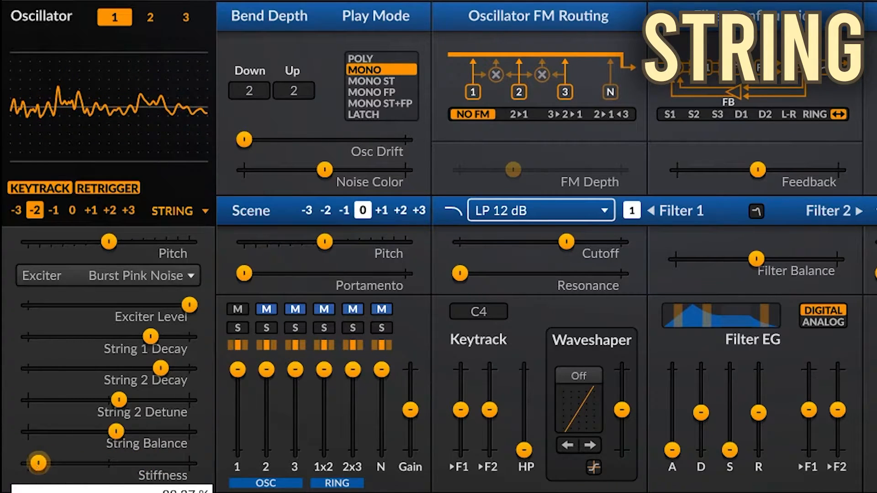
{"action": "double_click", "coordinate": [40, 463]}
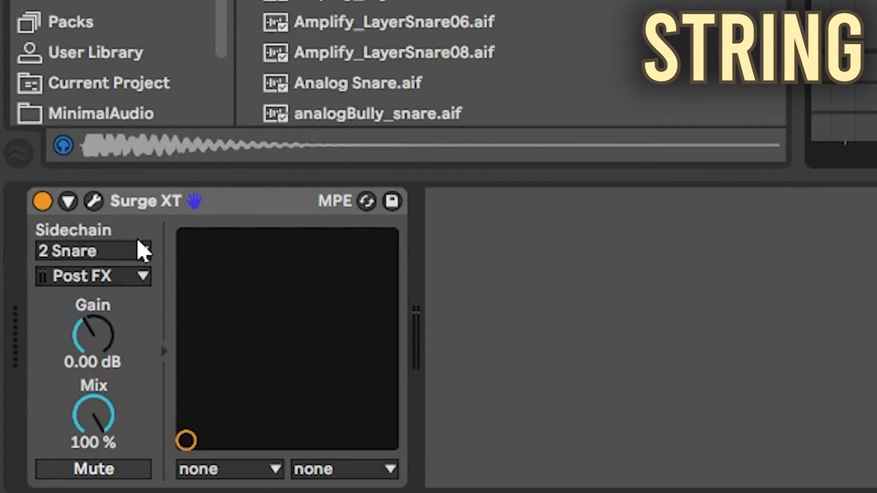
- Switch to Ableton Live and route the 2 Snare track into Surge XT's sidechain input
{"action": "left_click", "coordinate": [141, 250]}
{"action": "left_click", "coordinate": [101, 305]}
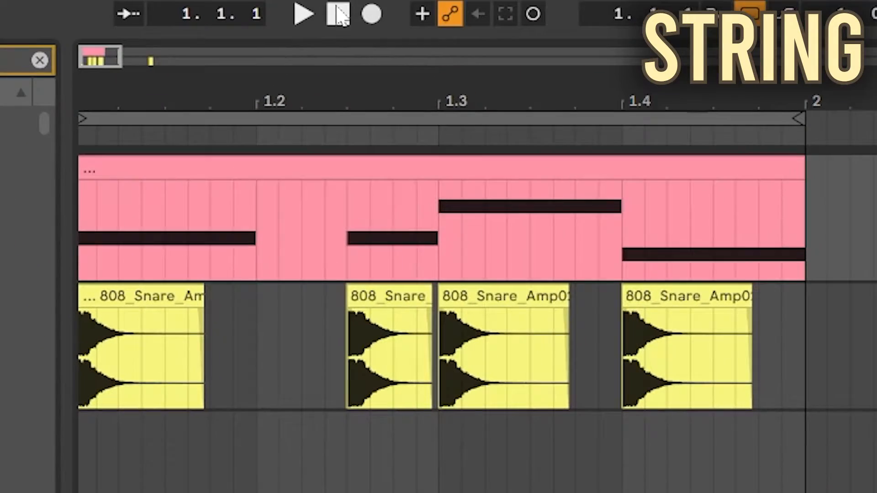
{"action": "left_click", "coordinate": [300, 20]}
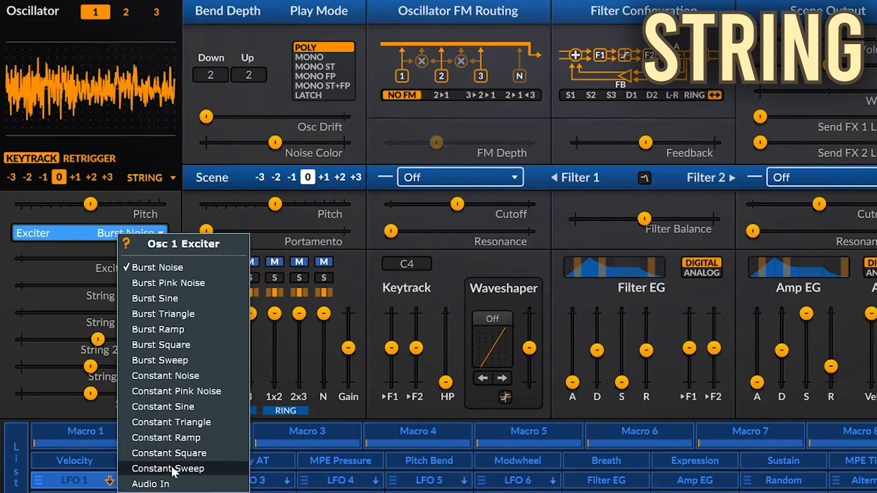
- Set the String oscillator's Exciter to Constant Sweep, String 2 Detune to its centre and String Balance to its maximum
{"action": "left_click", "coordinate": [173, 470]}
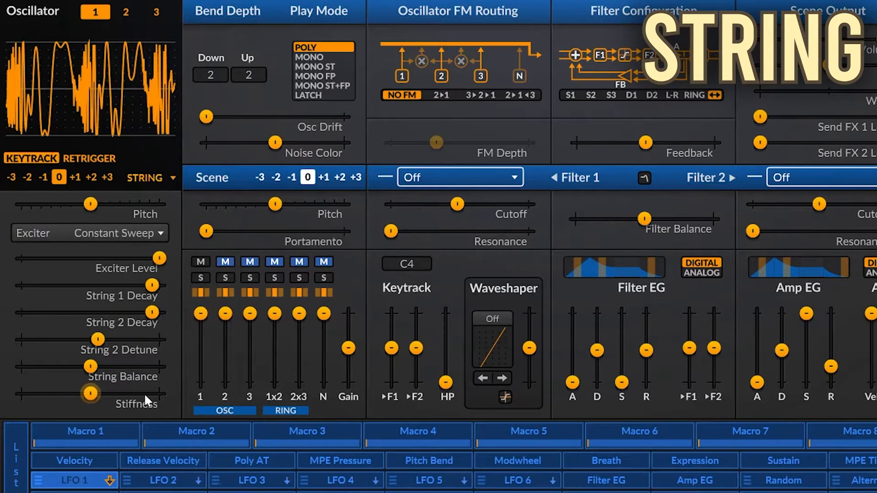
{"action": "double_click", "coordinate": [93, 351]}
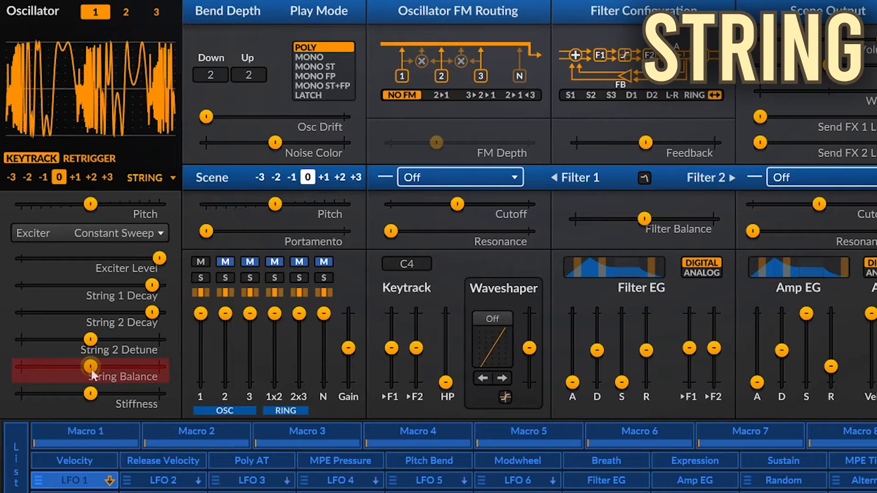
{"action": "left_click_drag", "start_coordinate": [90, 367], "coordinate": [160, 367]}
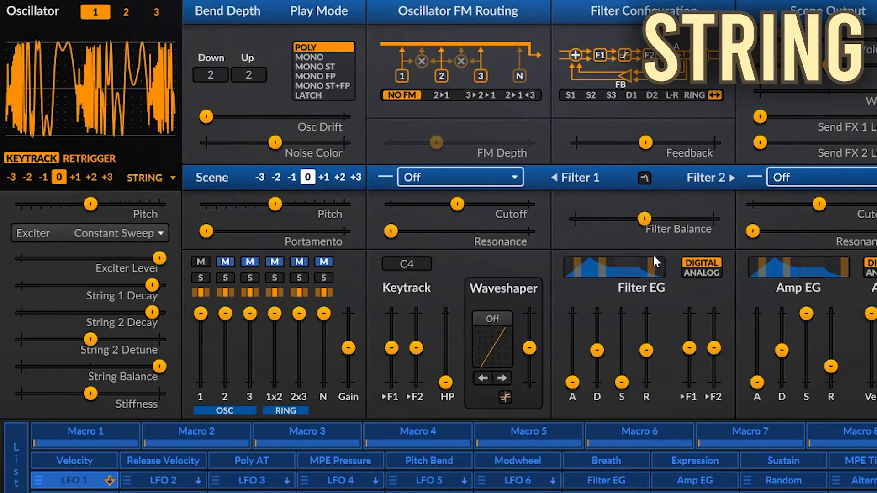
- Set Filter 1 to the 12 dB lowpass with Cutoff at about two thirds, and set oscillator 1's octave to -2
{"action": "left_click", "coordinate": [470, 175]}
{"action": "mouse_move", "coordinate": [510, 223]}
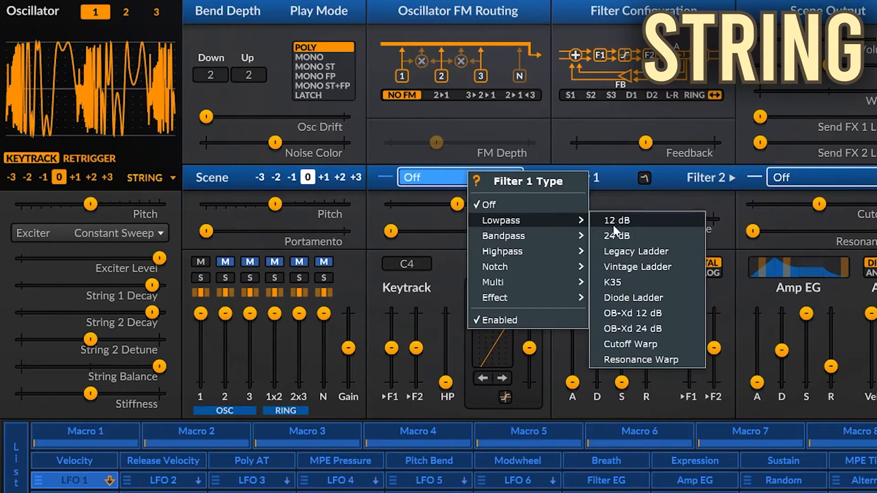
{"action": "left_click", "coordinate": [631, 222]}
{"action": "left_click", "coordinate": [39, 178]}
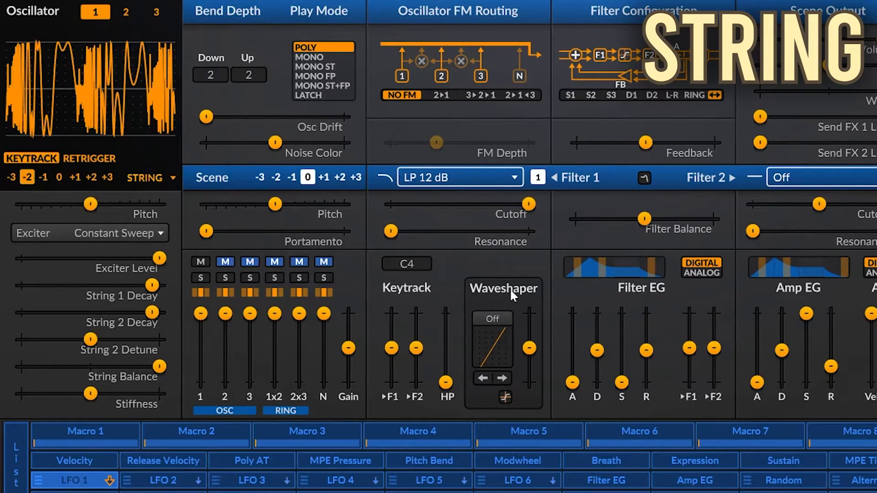
{"action": "left_click_drag", "start_coordinate": [528, 203], "coordinate": [482, 203]}
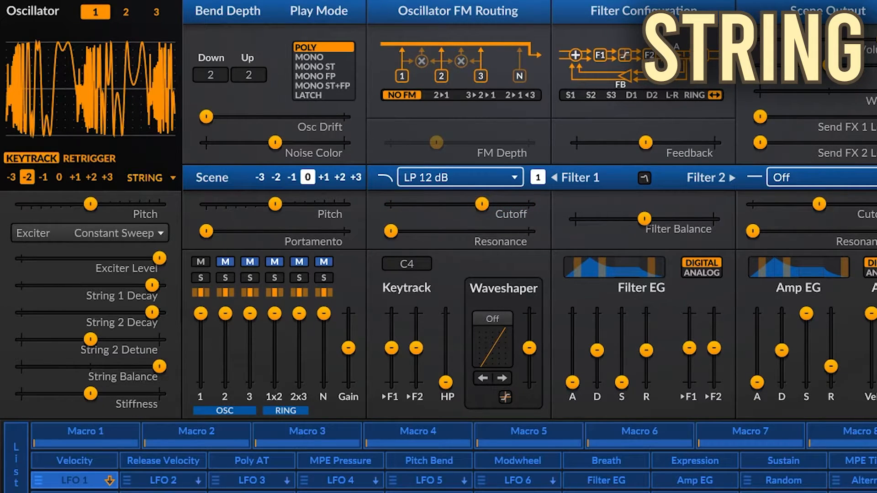
- Set the Play Mode of the String patch to MONO
{"action": "left_click", "coordinate": [323, 58]}
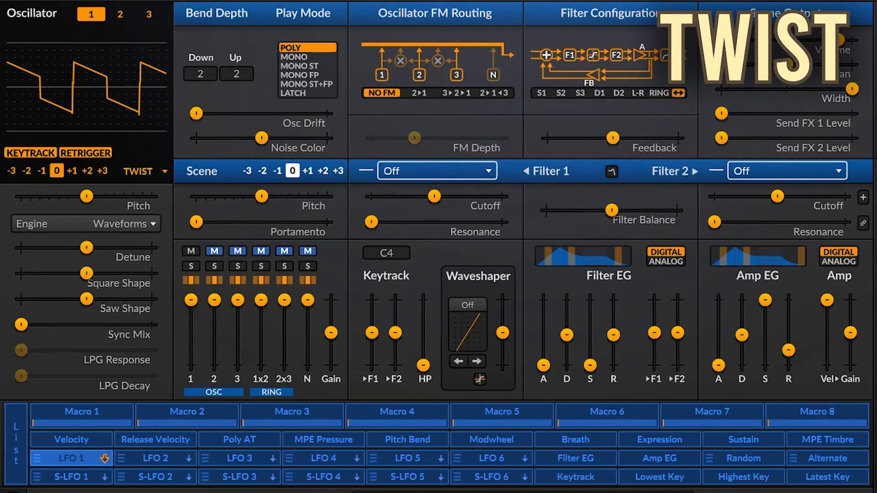
- Switch the Twist oscillator's Engine through Waveshaper, Formant/PD and Wavetable in turn
{"action": "left_click", "coordinate": [129, 224]}
{"action": "left_click", "coordinate": [158, 274]}
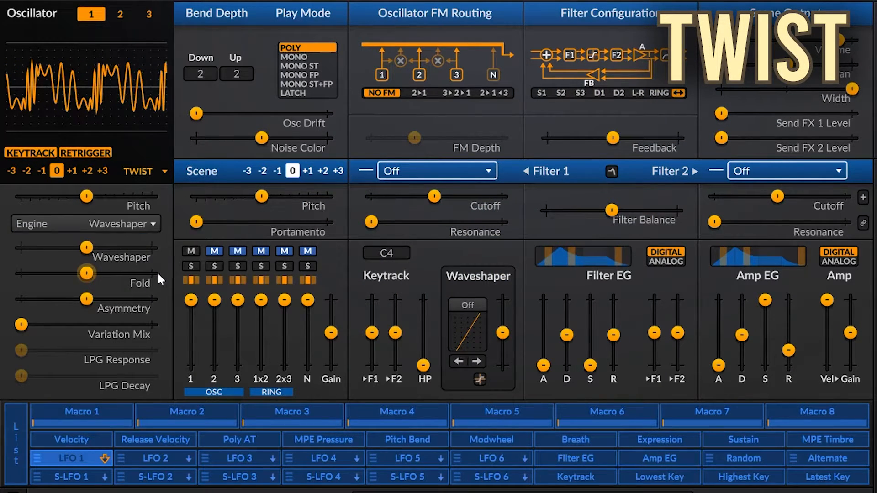
{"action": "left_click", "coordinate": [132, 224]}
{"action": "left_click", "coordinate": [155, 300]}
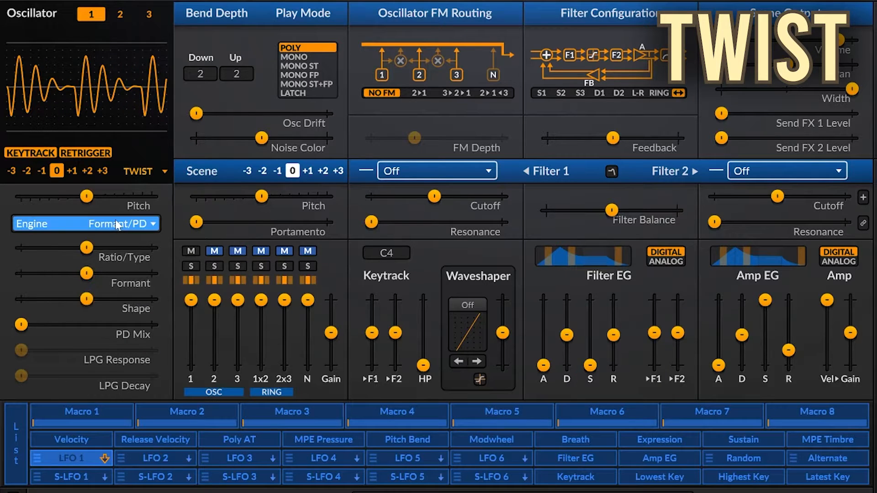
{"action": "left_click", "coordinate": [130, 224]}
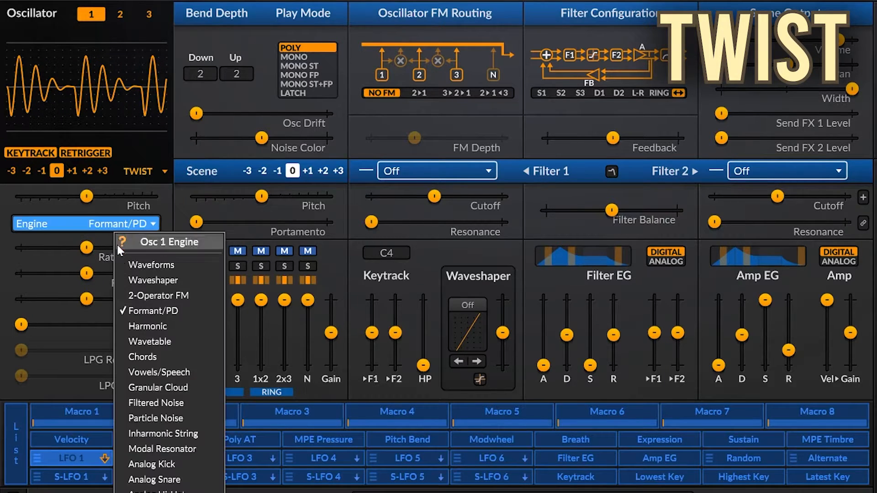
{"action": "left_click", "coordinate": [146, 340]}
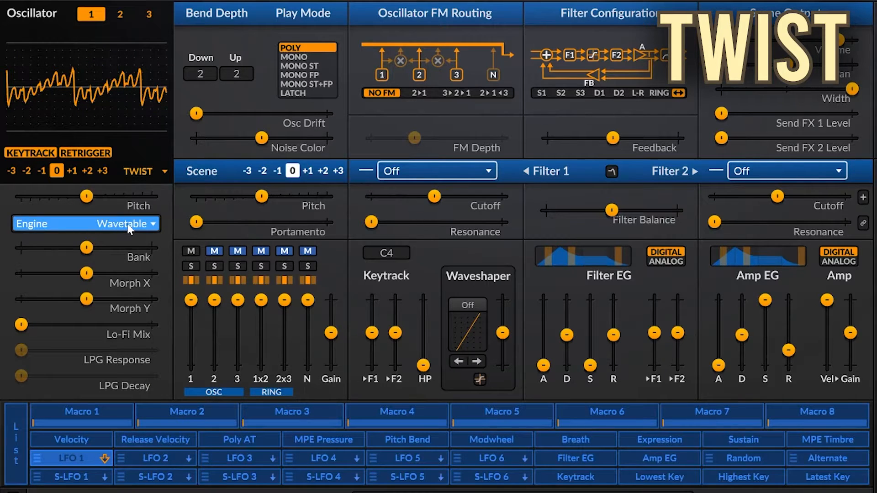
- Cycle the Twist Engine through Chords, Granular Cloud, Vowels/Speech with Speak raised, and Filtered Noise
{"action": "left_click", "coordinate": [129, 229]}
{"action": "left_click", "coordinate": [156, 343]}
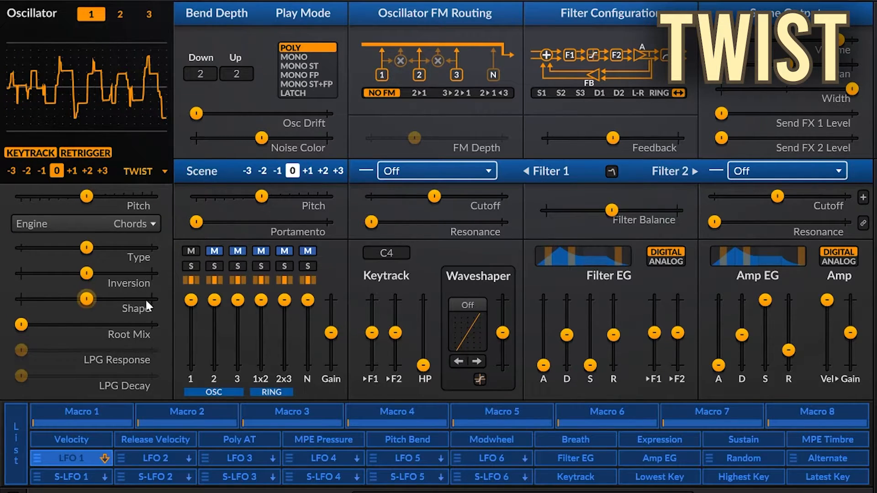
{"action": "left_click", "coordinate": [131, 227]}
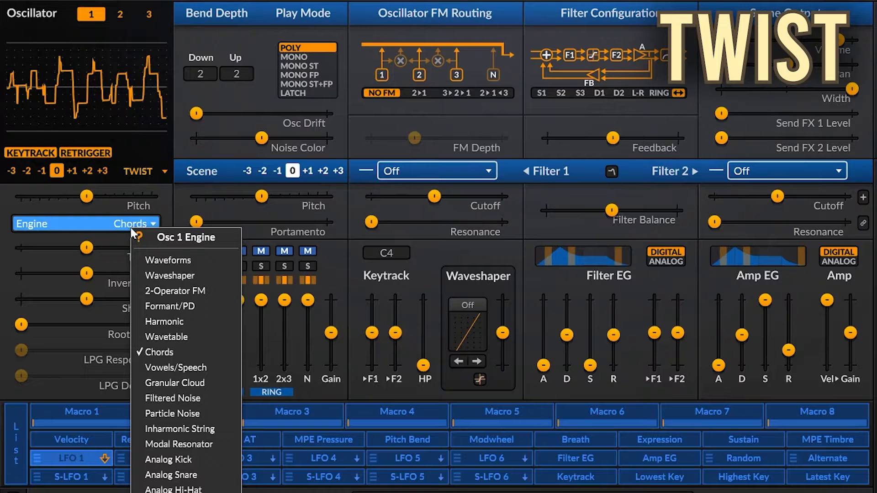
{"action": "left_click", "coordinate": [161, 384]}
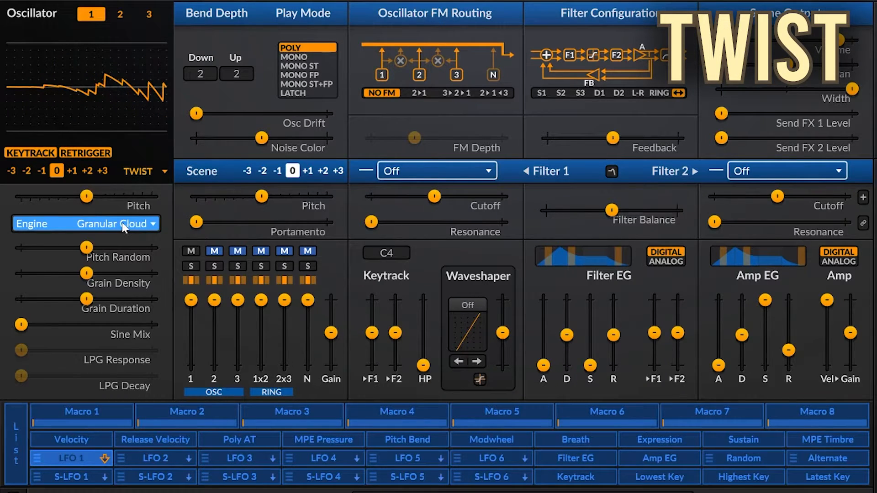
{"action": "left_click", "coordinate": [123, 227]}
{"action": "left_click", "coordinate": [154, 358]}
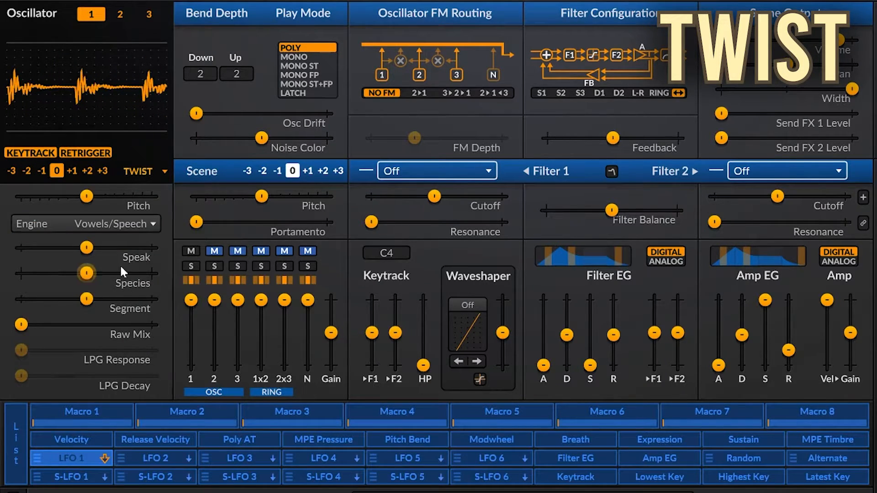
{"action": "left_click_drag", "start_coordinate": [86, 248], "coordinate": [91, 247]}
{"action": "left_click", "coordinate": [124, 223]}
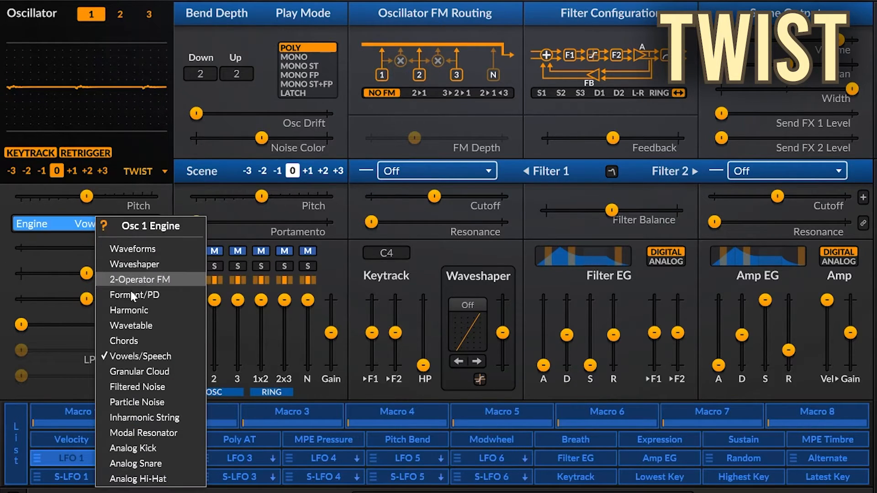
{"action": "left_click", "coordinate": [165, 392]}
- Set the Twist Engine to Modal Resonator with Material at about 85%, Brightness at about one third and Decay Time near maximum
{"action": "left_click", "coordinate": [114, 224]}
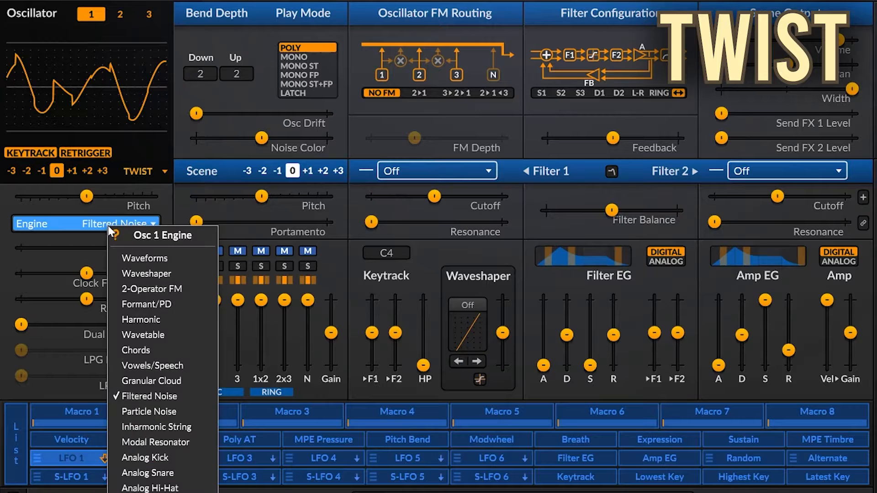
{"action": "left_click", "coordinate": [155, 442]}
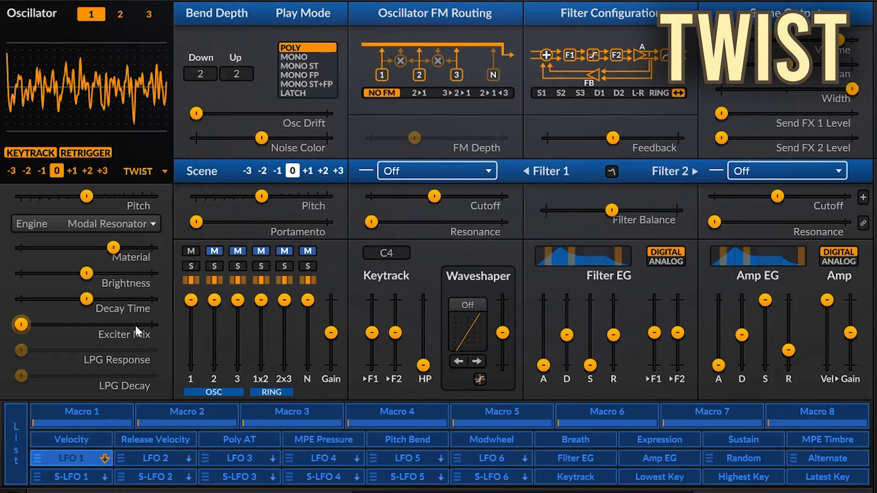
{"action": "left_click_drag", "start_coordinate": [113, 247], "coordinate": [133, 247]}
{"action": "left_click_drag", "start_coordinate": [85, 273], "coordinate": [148, 300]}
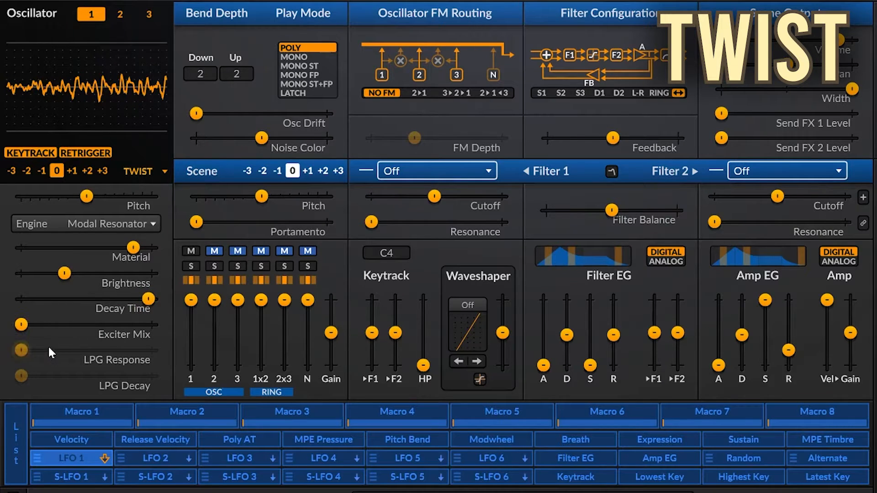
- Enable the Twist oscillator's LPG controls, set LPG Response and LPG Decay to maximum, and raise the Amp EG release
{"action": "right_click", "coordinate": [81, 355]}
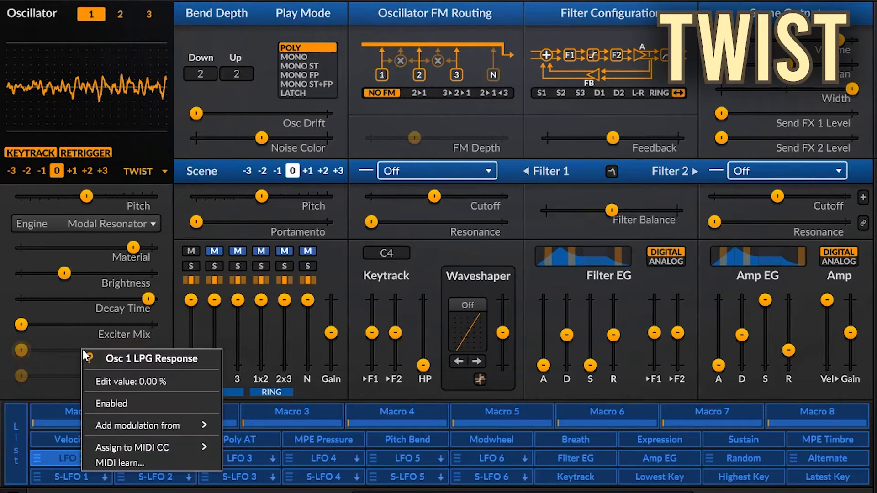
{"action": "left_click", "coordinate": [112, 404]}
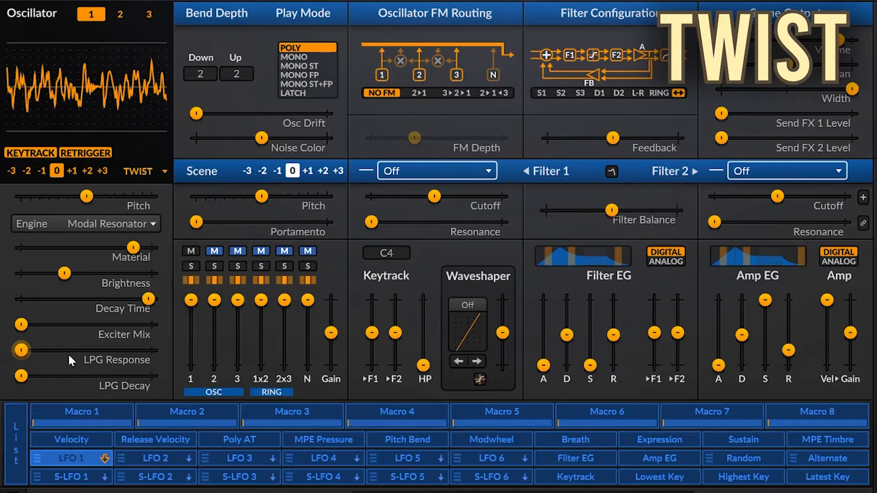
{"action": "left_click_drag", "start_coordinate": [21, 350], "coordinate": [67, 351]}
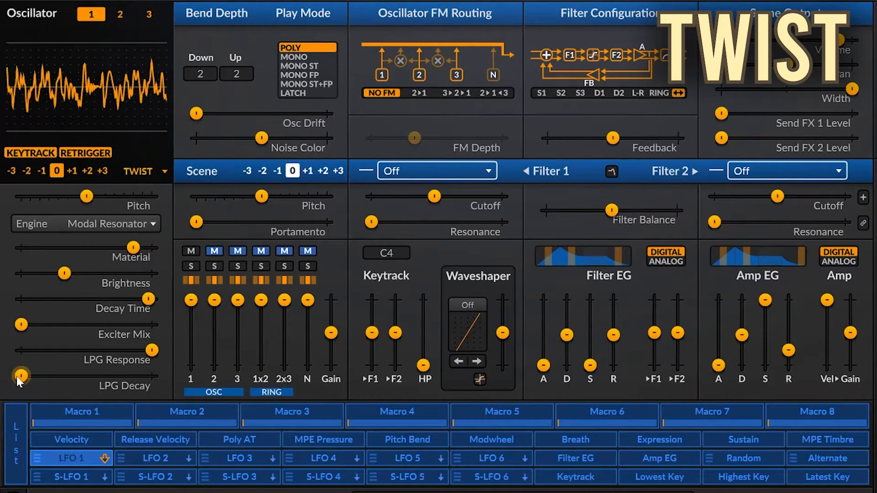
{"action": "left_click_drag", "start_coordinate": [21, 376], "coordinate": [154, 375]}
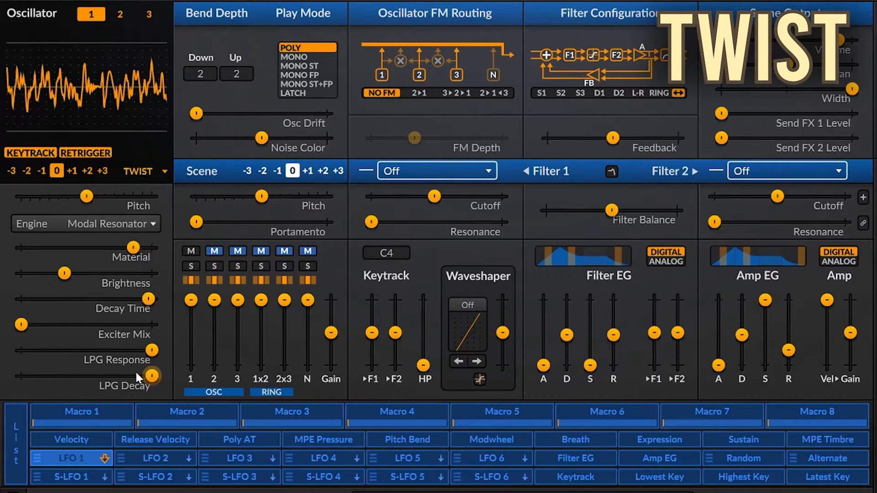
{"action": "left_click_drag", "start_coordinate": [788, 350], "coordinate": [789, 324]}
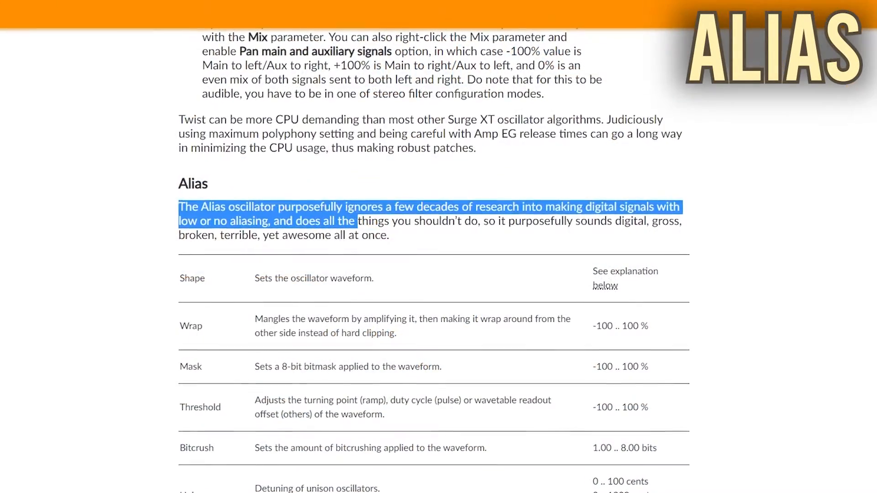
- Switch to the Surge XT manual and highlight the introductory paragraph describing the Alias oscillator
{"action": "left_click_drag", "start_coordinate": [356, 221], "coordinate": [402, 239]}
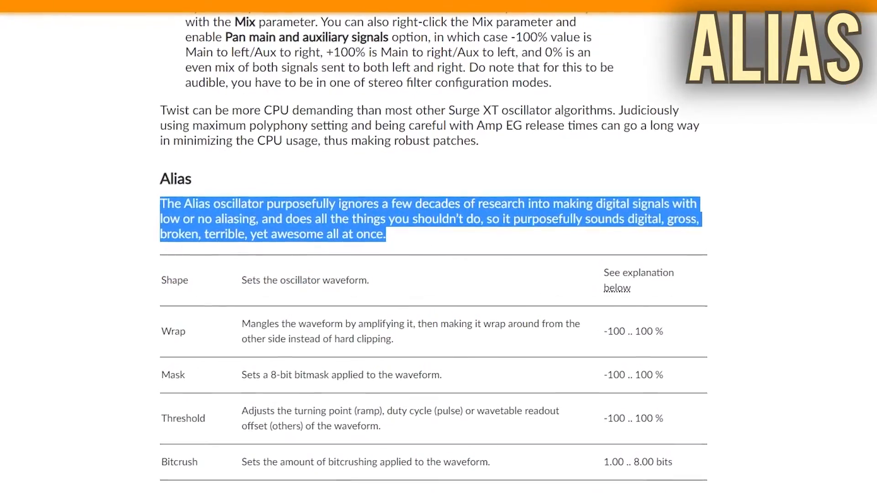
{"action": "left_click", "coordinate": [409, 238]}
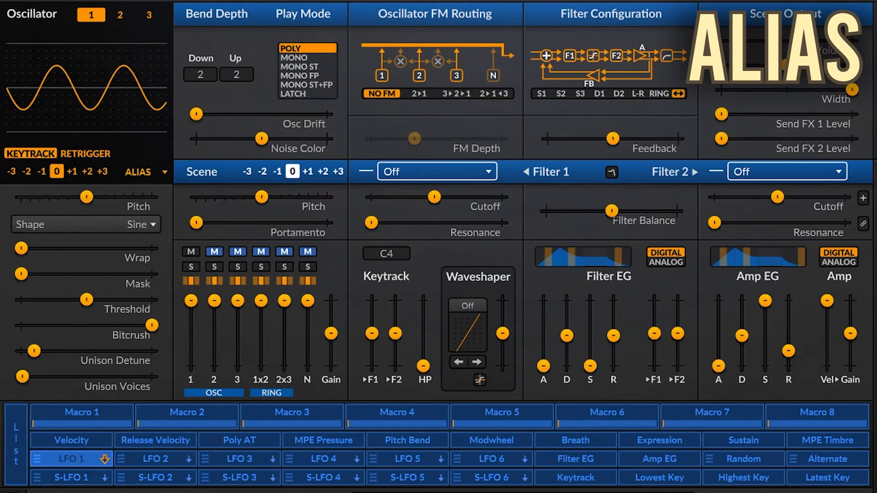
- Cycle the Alias oscillator's Shape through Ramp, Pulse, Noise and Additive
{"action": "left_click", "coordinate": [153, 226]}
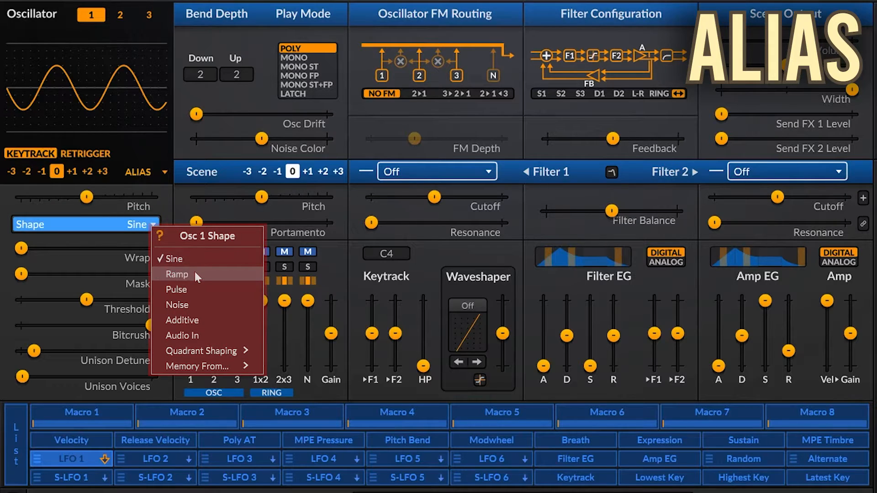
{"action": "left_click", "coordinate": [133, 229]}
{"action": "left_click", "coordinate": [133, 228]}
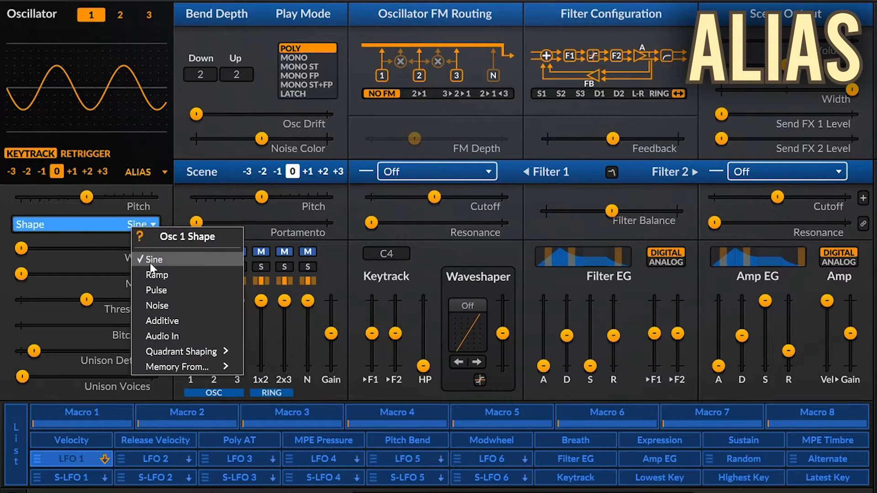
{"action": "left_click", "coordinate": [153, 271]}
{"action": "left_click", "coordinate": [135, 226]}
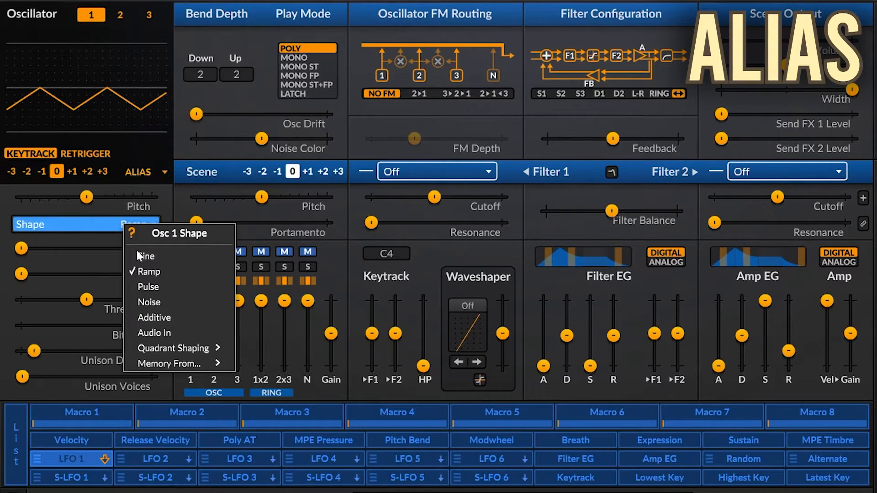
{"action": "left_click", "coordinate": [155, 284]}
{"action": "left_click", "coordinate": [120, 228]}
{"action": "left_click", "coordinate": [160, 303]}
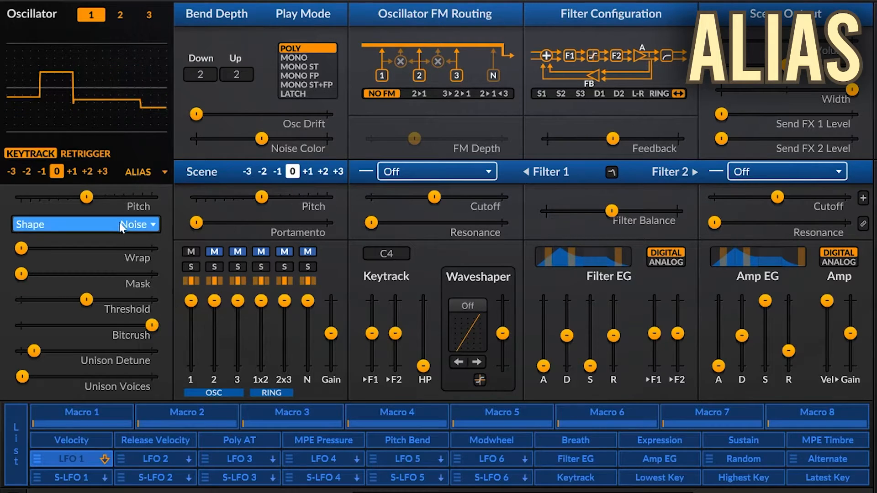
{"action": "left_click", "coordinate": [123, 227]}
{"action": "left_click", "coordinate": [147, 316]}
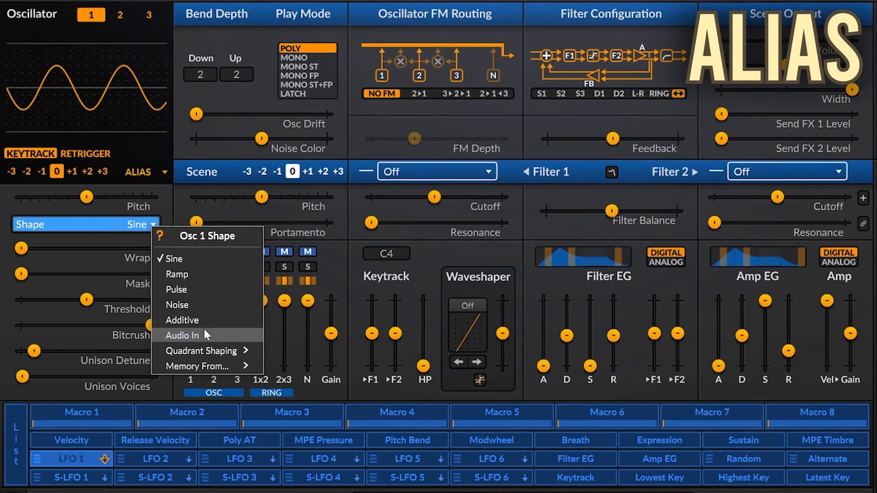
- Set the Alias Shape to read memory from This Alias Instance, and from Oscillator Data
{"action": "mouse_move", "coordinate": [213, 351]}
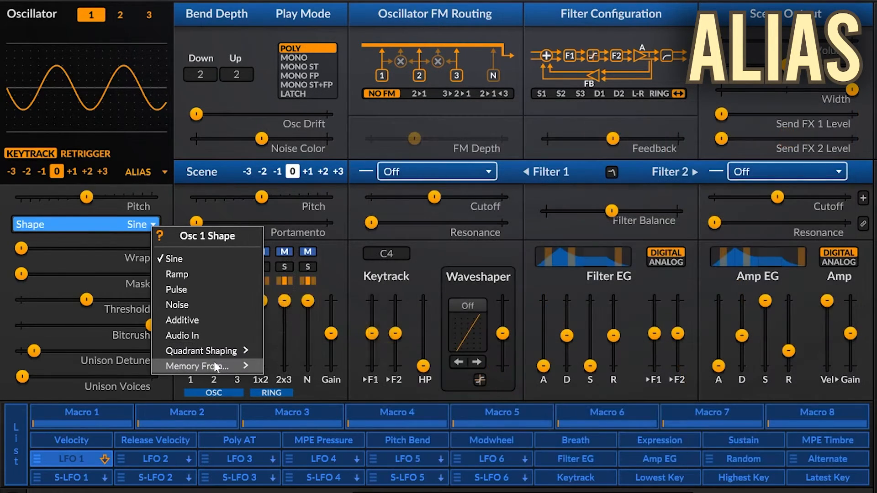
{"action": "mouse_move", "coordinate": [215, 367]}
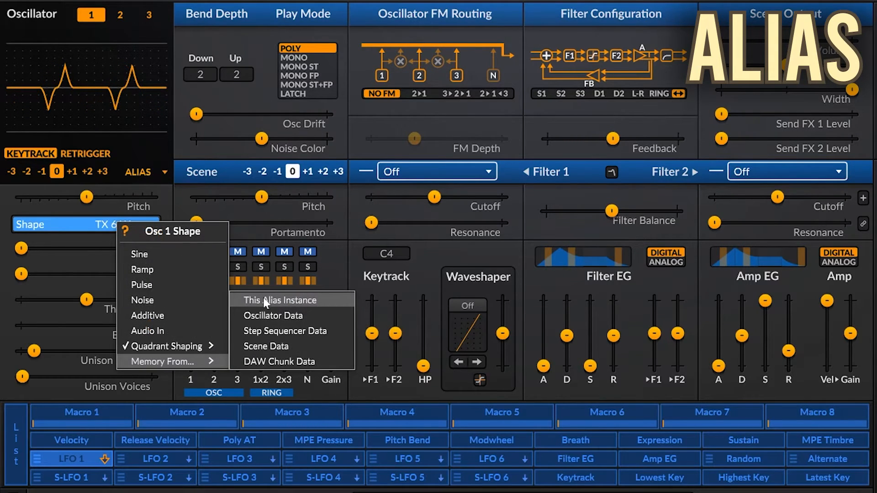
{"action": "left_click", "coordinate": [274, 304]}
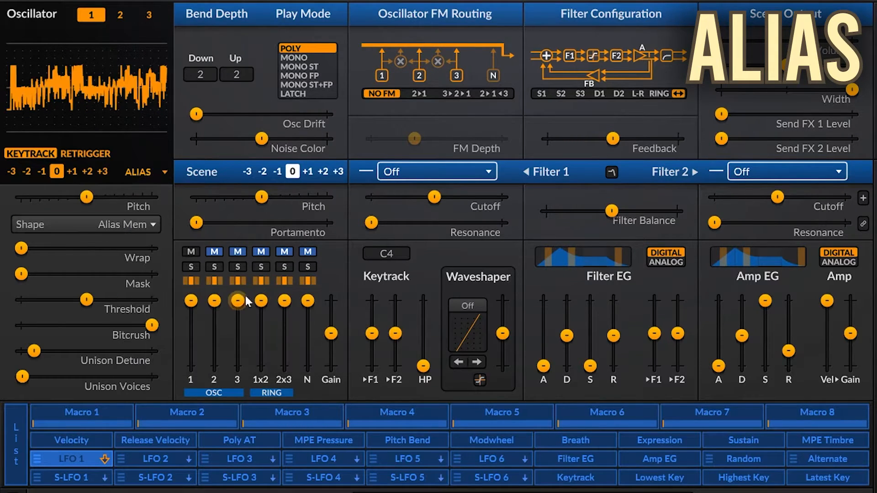
{"action": "left_click", "coordinate": [129, 229]}
{"action": "mouse_move", "coordinate": [173, 361]}
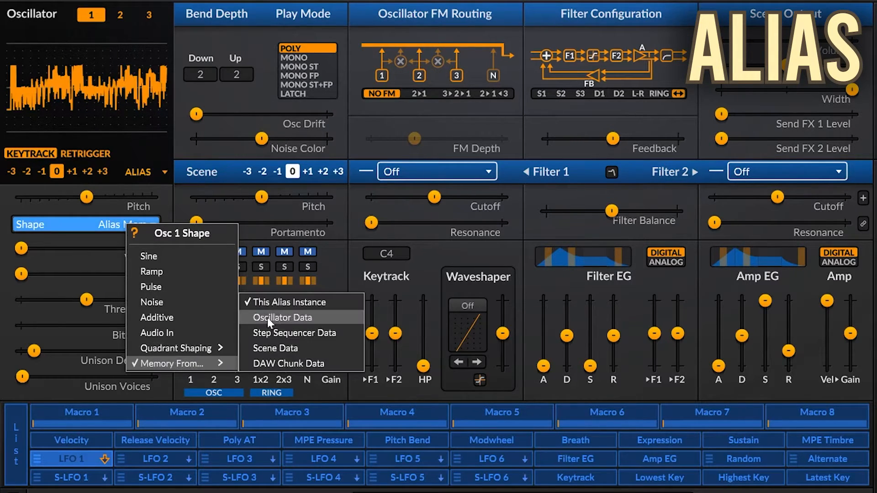
{"action": "left_click", "coordinate": [267, 317]}
- Set the Alias Shape to Additive and redraw its harmonic levels as a broad hump in the waveform editor
{"action": "left_click", "coordinate": [121, 226]}
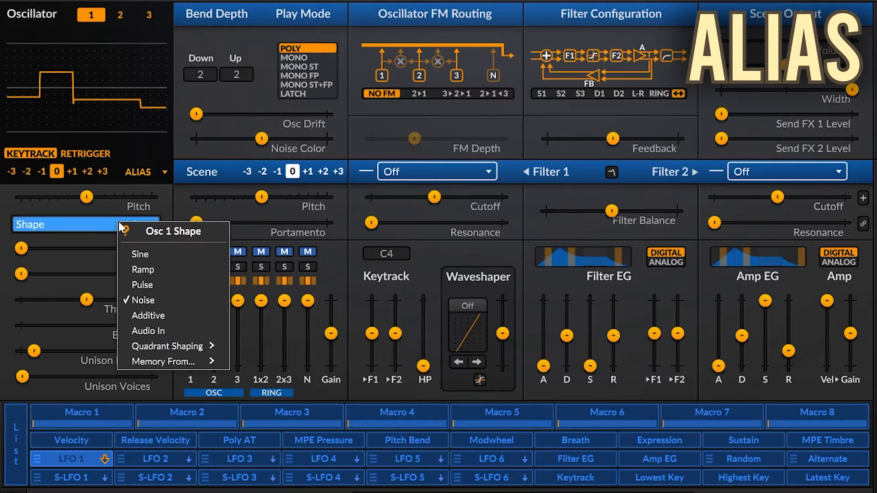
{"action": "left_click", "coordinate": [147, 316]}
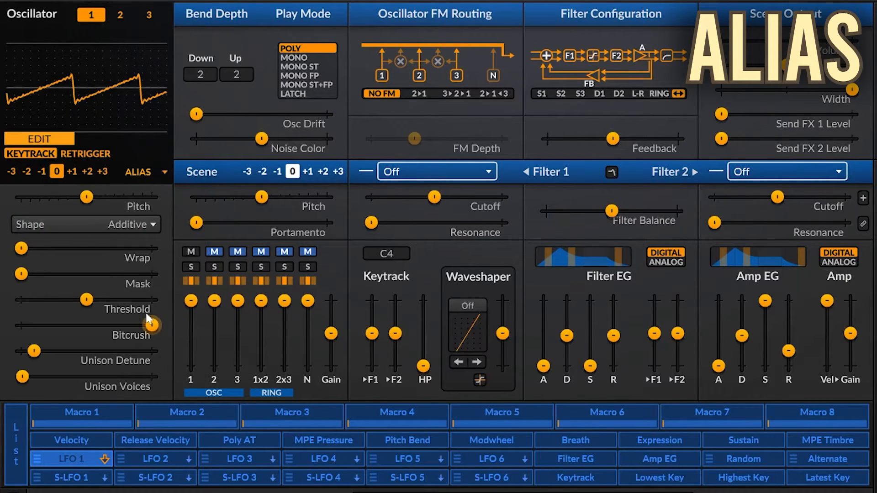
{"action": "left_click", "coordinate": [62, 140]}
{"action": "left_click", "coordinate": [60, 139]}
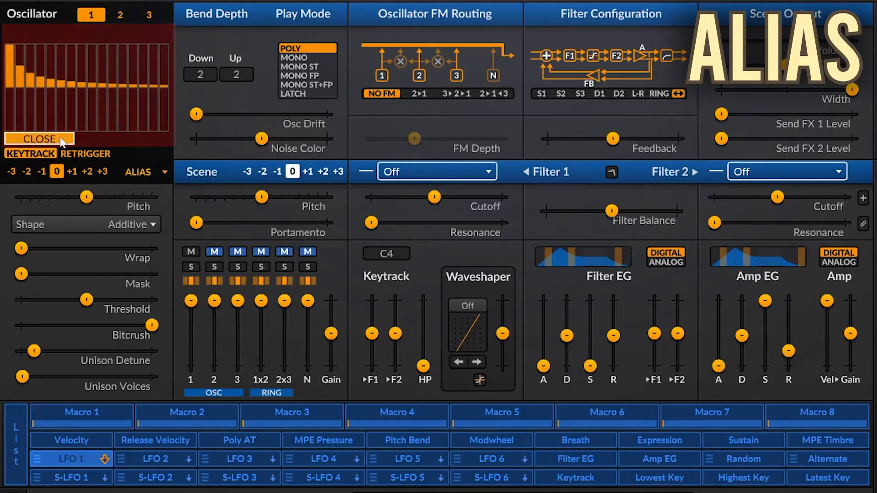
{"action": "mouse_move", "coordinate": [9, 80]}
{"action": "left_mouse_down"}
{"action": "mouse_move", "coordinate": [84, 53]}
{"action": "mouse_move", "coordinate": [160, 85]}
{"action": "left_mouse_up"}
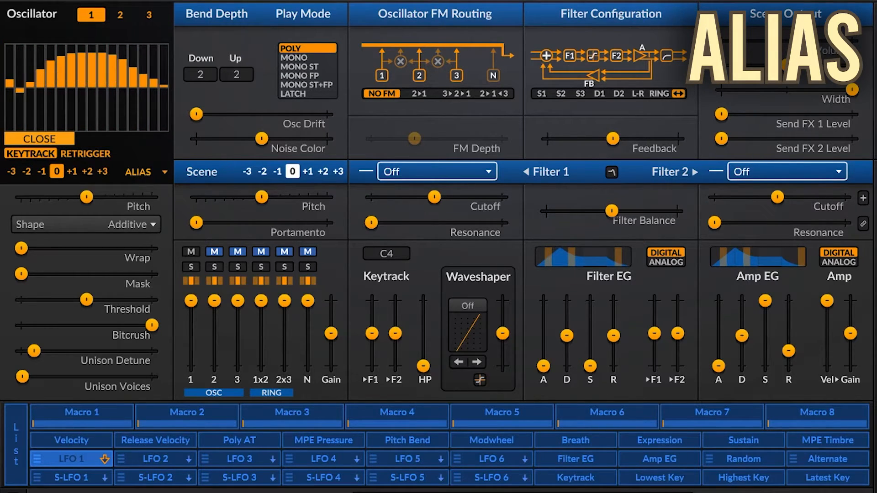
{"action": "left_click", "coordinate": [55, 140]}
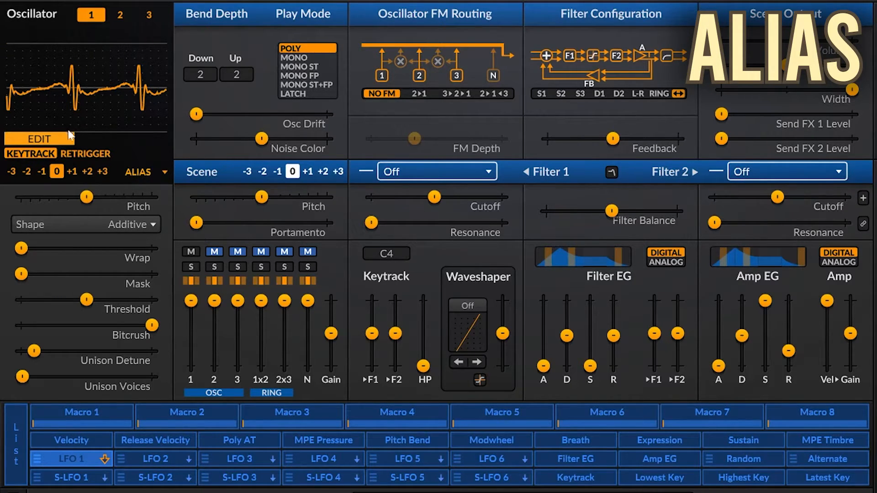
- Load the Sine, Triangle and Sawtooth presets in turn in the Alias additive editor, then close the editor
{"action": "left_click", "coordinate": [62, 139]}
{"action": "right_click", "coordinate": [66, 95]}
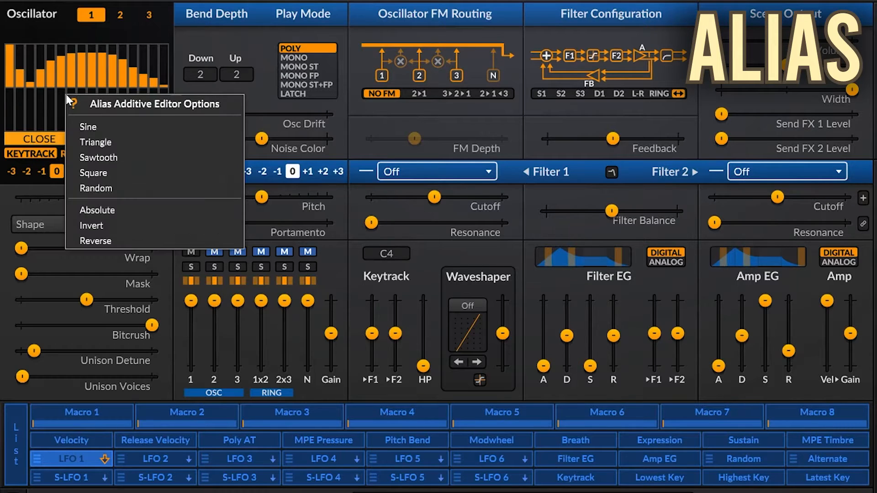
{"action": "left_click", "coordinate": [95, 127]}
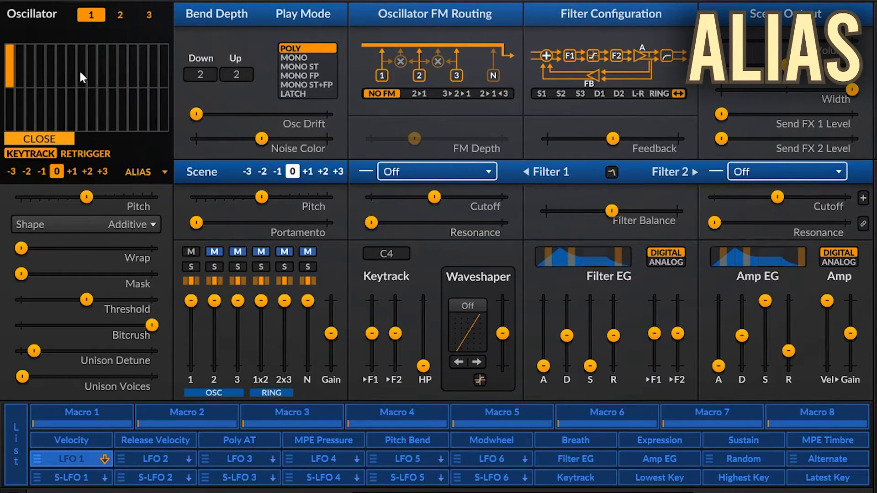
{"action": "right_click", "coordinate": [78, 69]}
{"action": "left_click", "coordinate": [108, 115]}
{"action": "right_click", "coordinate": [97, 101]}
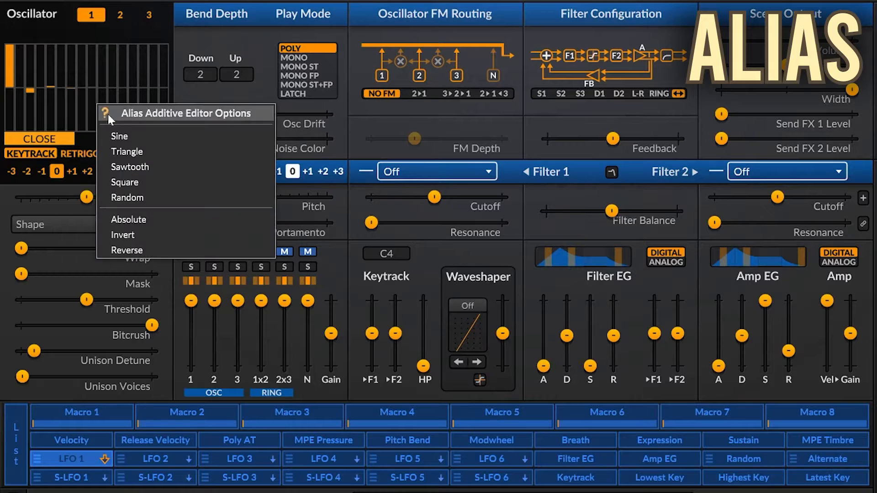
{"action": "left_click", "coordinate": [128, 160]}
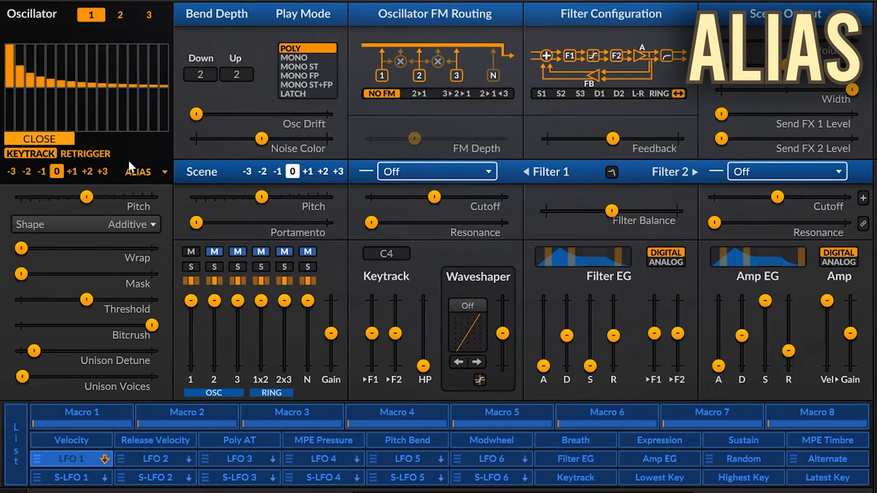
{"action": "left_click", "coordinate": [60, 139]}
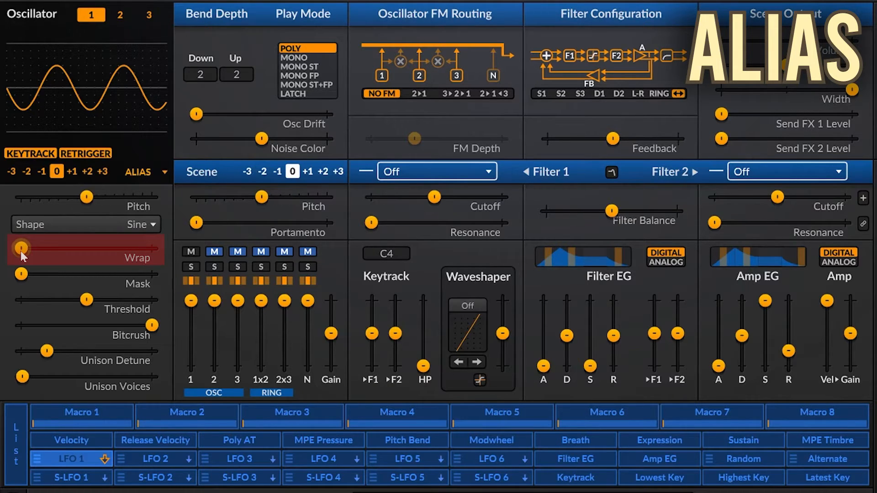
- Sweep the Alias Wrap back to minimum, then raise Mask to 100% and lower it partway
{"action": "mouse_move", "coordinate": [20, 250]}
{"action": "left_mouse_down"}
{"action": "mouse_move", "coordinate": [90, 248]}
{"action": "mouse_move", "coordinate": [20, 248]}
{"action": "left_mouse_up"}
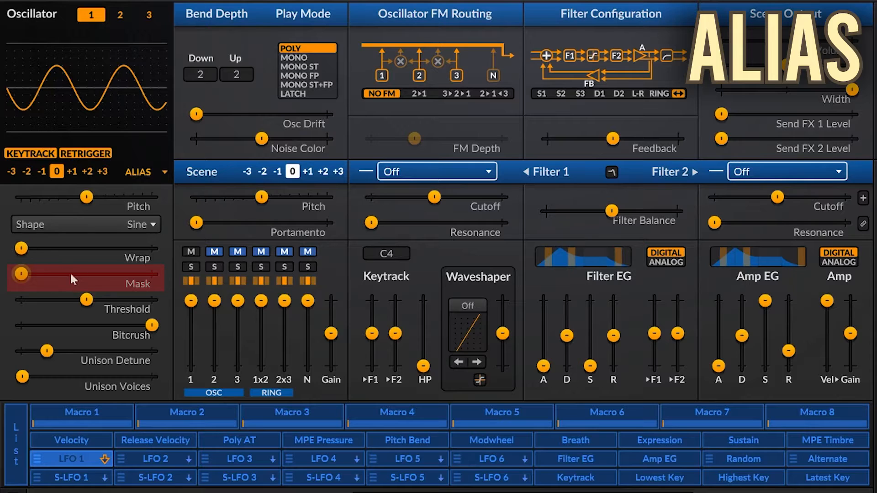
{"action": "left_click_drag", "start_coordinate": [33, 272], "coordinate": [151, 273]}
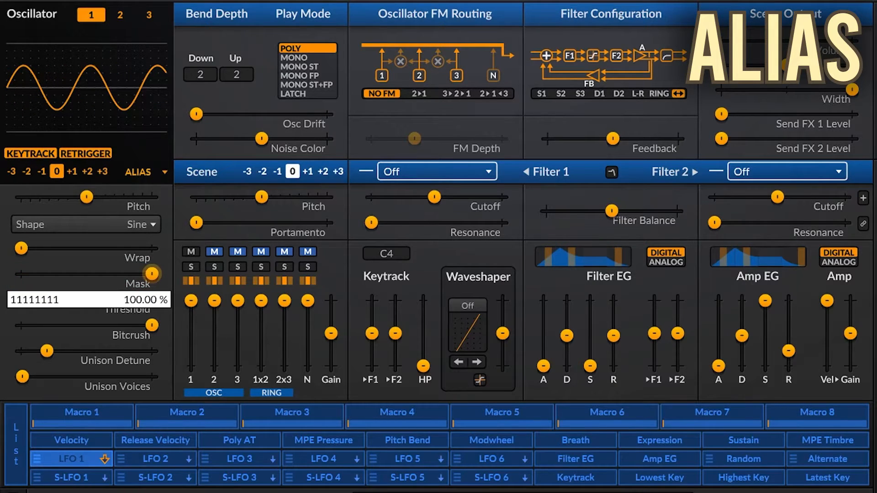
{"action": "left_click_drag", "start_coordinate": [148, 265], "coordinate": [128, 273]}
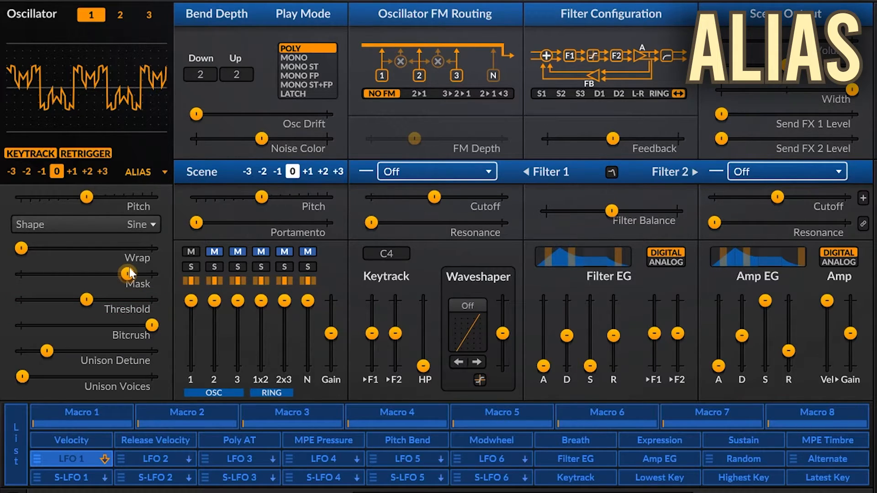
- Set the Alias Shape to Pulse and lower the Threshold below its midpoint
{"action": "left_click", "coordinate": [135, 225]}
{"action": "left_click", "coordinate": [140, 276]}
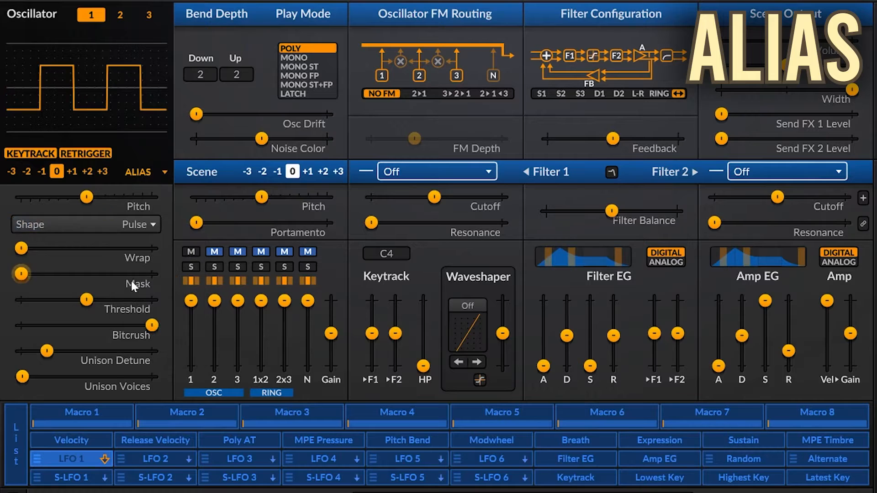
{"action": "left_click_drag", "start_coordinate": [87, 305], "coordinate": [61, 301]}
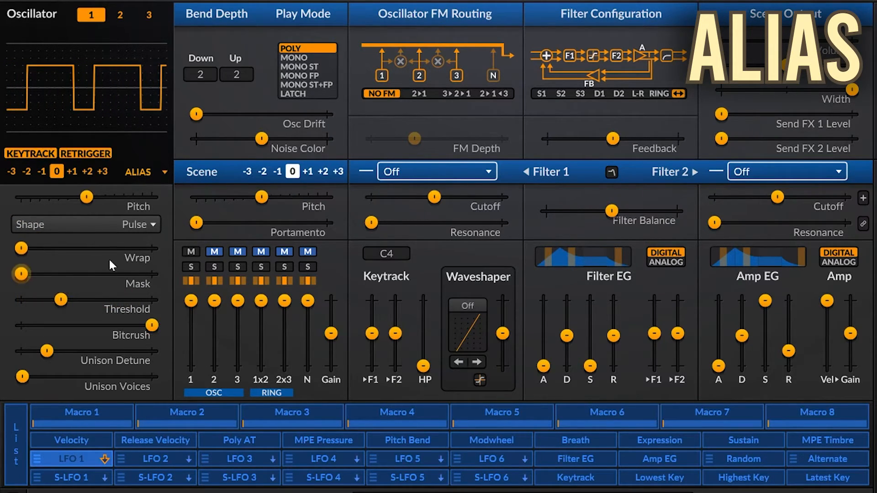
- Set the Alias Shape to Ramp, reset the Threshold to its default, and raise it to 92.45%
{"action": "left_click", "coordinate": [121, 231]}
{"action": "left_click", "coordinate": [145, 274]}
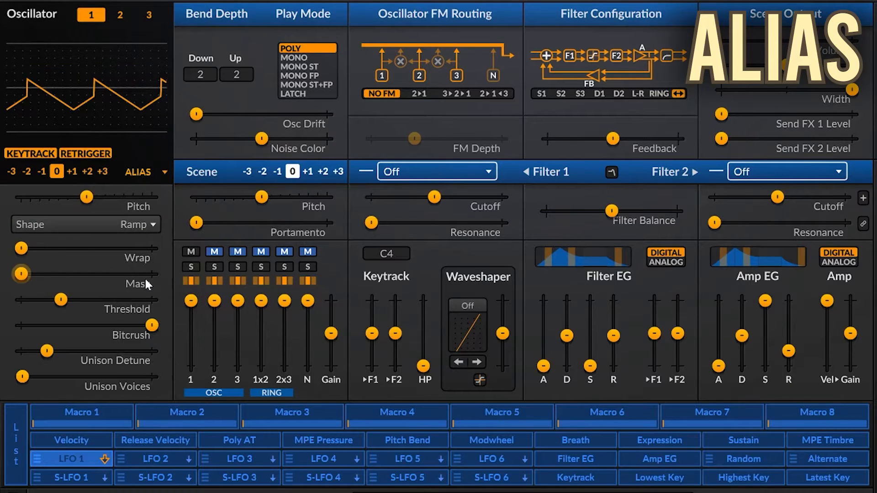
{"action": "double_click", "coordinate": [63, 302]}
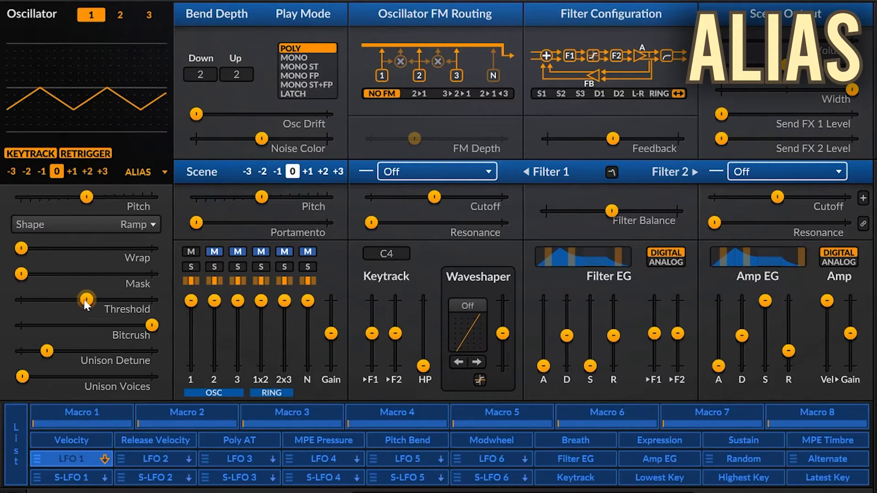
{"action": "left_click_drag", "start_coordinate": [86, 299], "coordinate": [143, 299]}
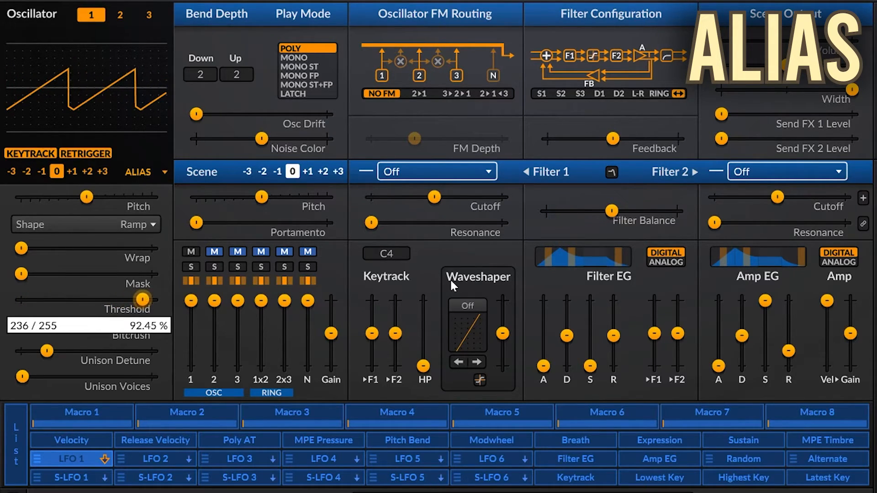
{"action": "mouse_move", "coordinate": [92, 287]}
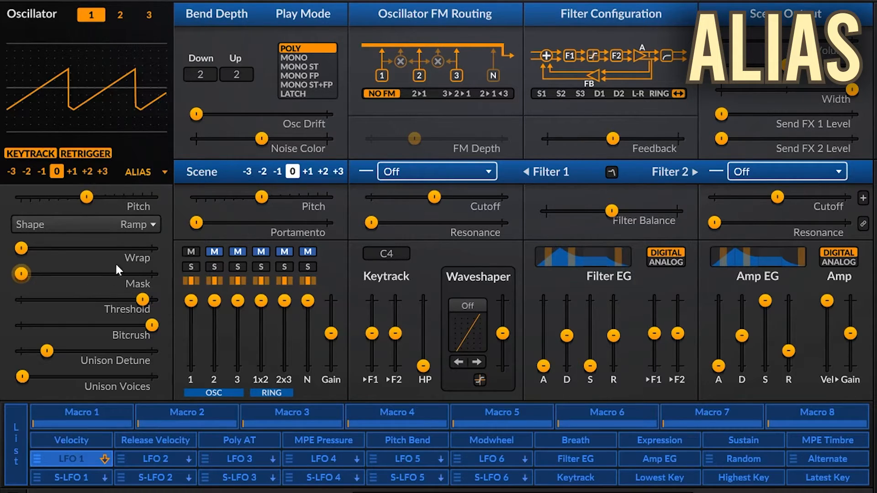
- Set the Alias Shape to Sine and sweep the Threshold from its default up to 89.39% and back down
{"action": "left_click", "coordinate": [130, 224]}
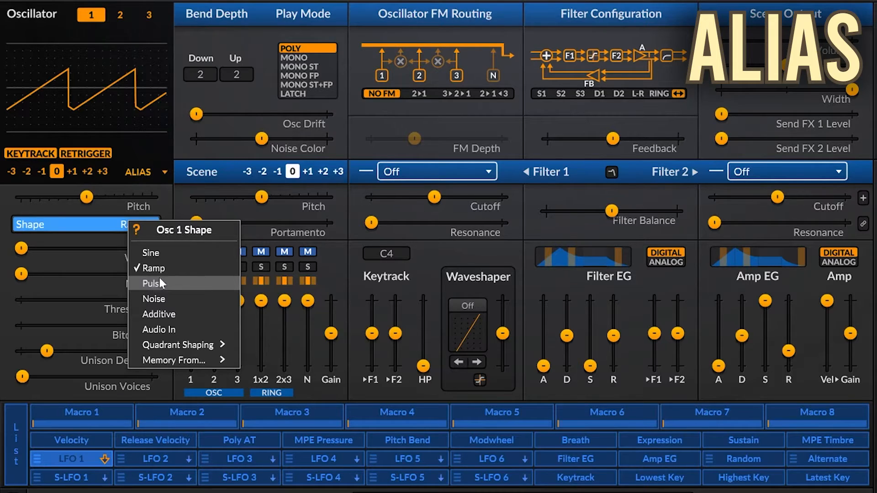
{"action": "left_click", "coordinate": [150, 252]}
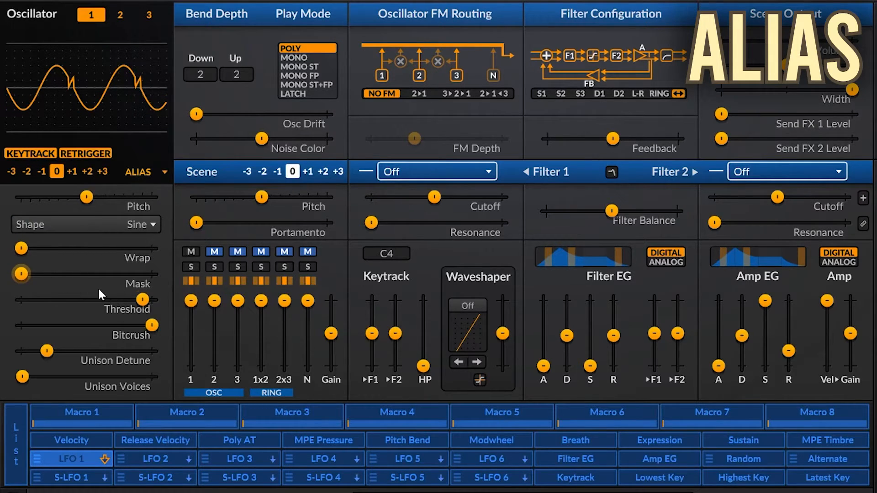
{"action": "double_click", "coordinate": [139, 299]}
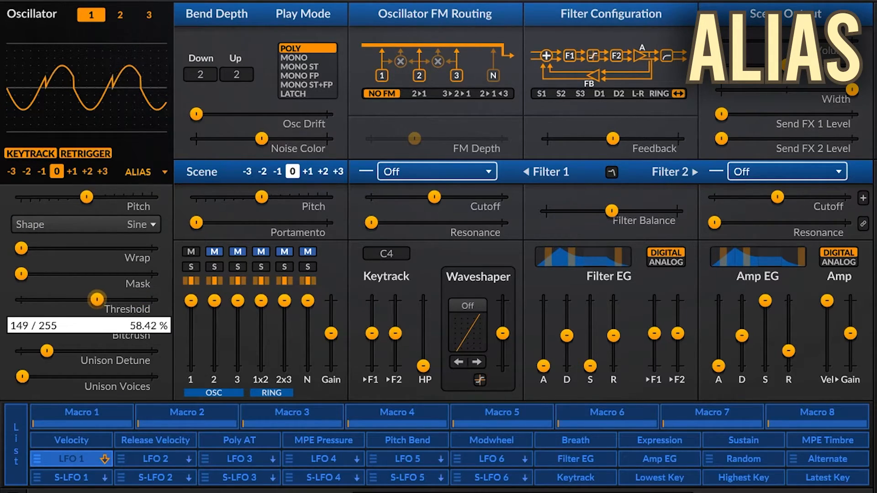
{"action": "left_click_drag", "start_coordinate": [97, 299], "coordinate": [138, 299]}
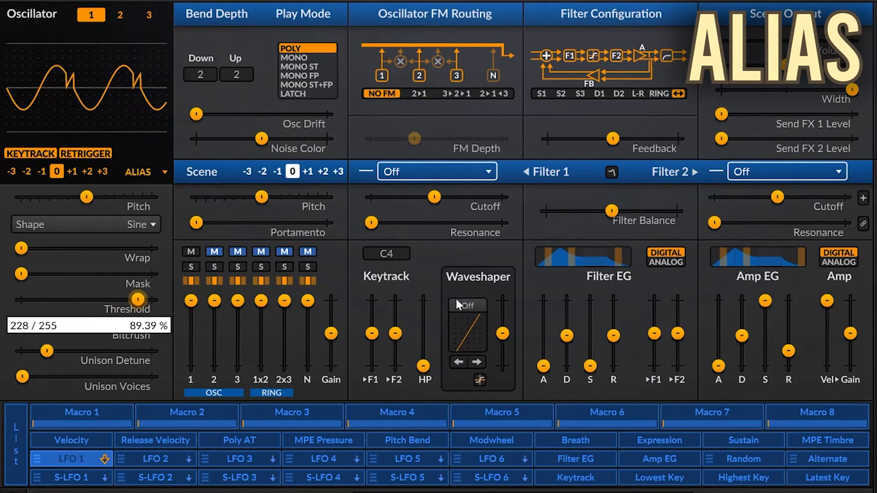
{"action": "left_click_drag", "start_coordinate": [456, 300], "coordinate": [363, 300]}
- Raise the Alias Wrap and reset it to 0%, then lower Bitcrush from its maximum
{"action": "left_click_drag", "start_coordinate": [22, 248], "coordinate": [57, 250]}
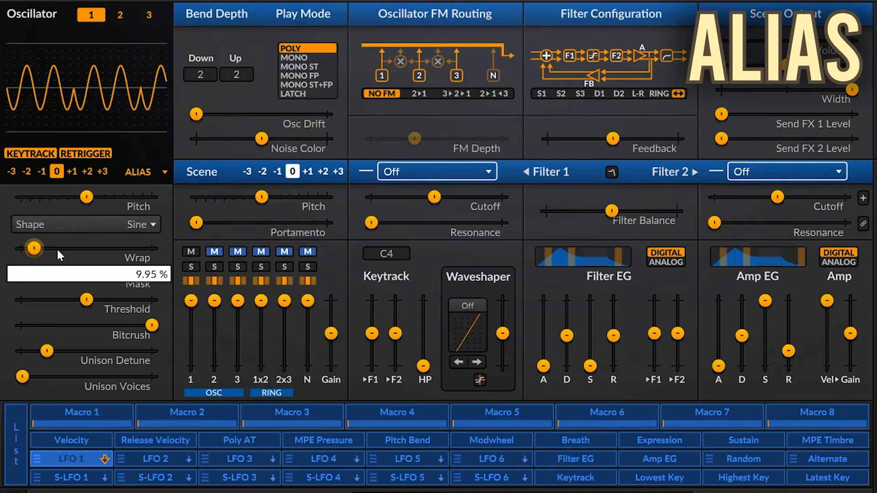
{"action": "double_click", "coordinate": [57, 250]}
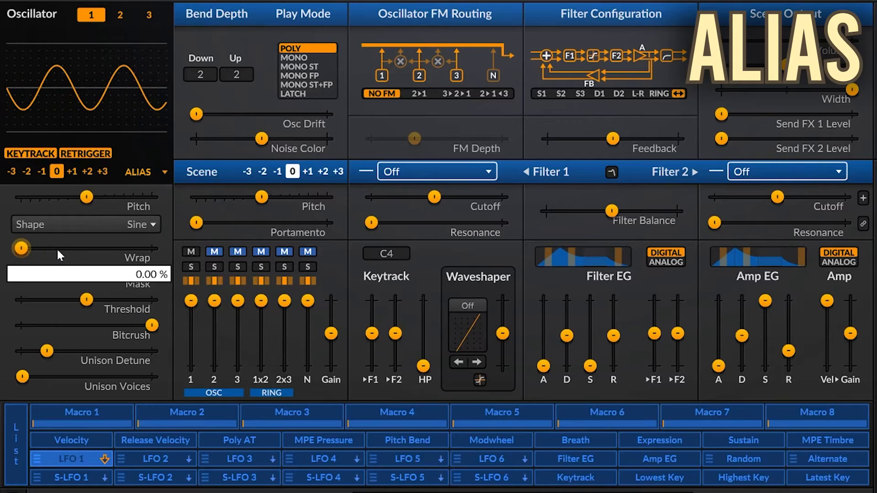
{"action": "left_click_drag", "start_coordinate": [152, 326], "coordinate": [128, 324]}
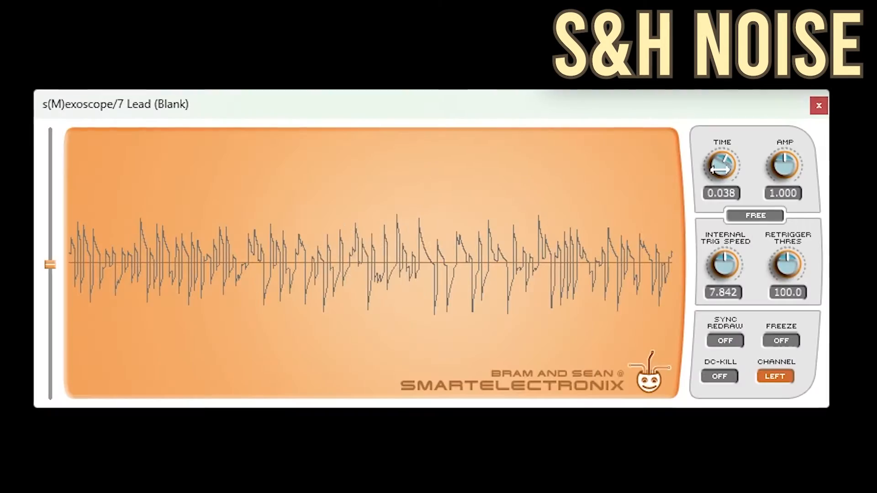
- Set the s(M)exoscope Time to 0.213 and freeze the S&H Noise waveform
{"action": "left_click_drag", "start_coordinate": [721, 170], "coordinate": [728, 203]}
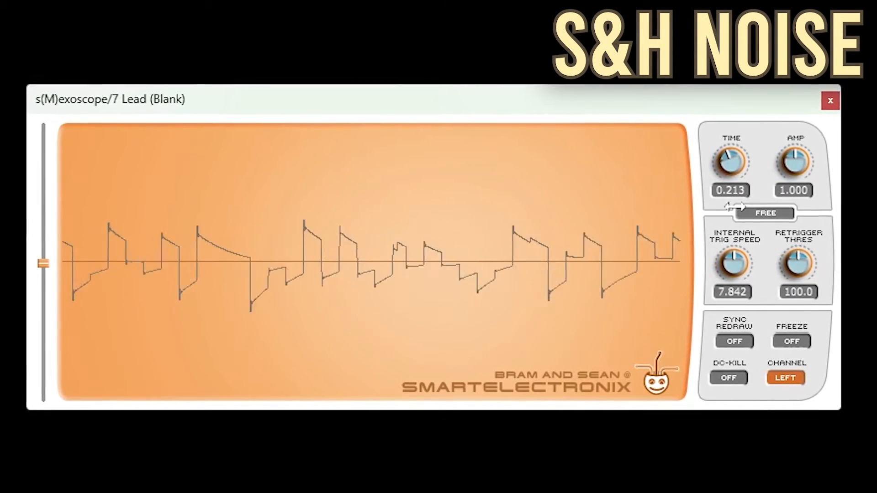
{"action": "left_click", "coordinate": [792, 341]}
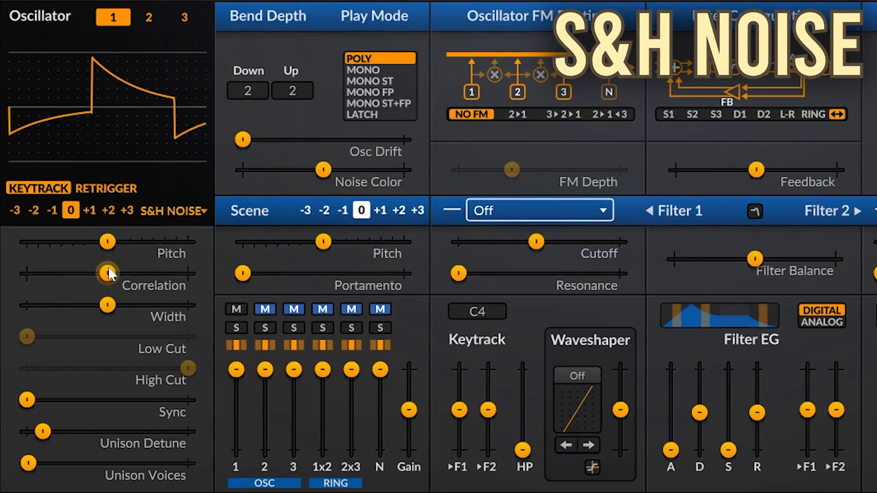
- Sweep the S&H Noise Correlation between its maximum and lower values, leaving it at maximum
{"action": "left_click_drag", "start_coordinate": [112, 269], "coordinate": [195, 272]}
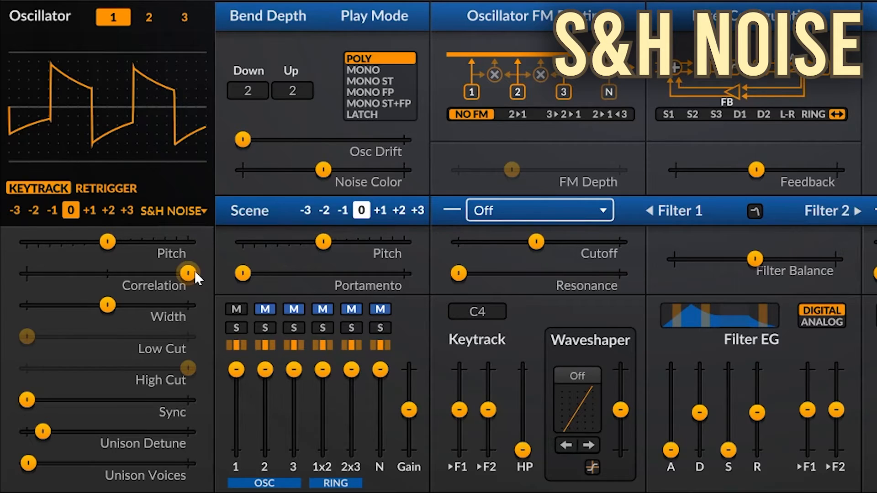
{"action": "left_click_drag", "start_coordinate": [190, 270], "coordinate": [32, 270]}
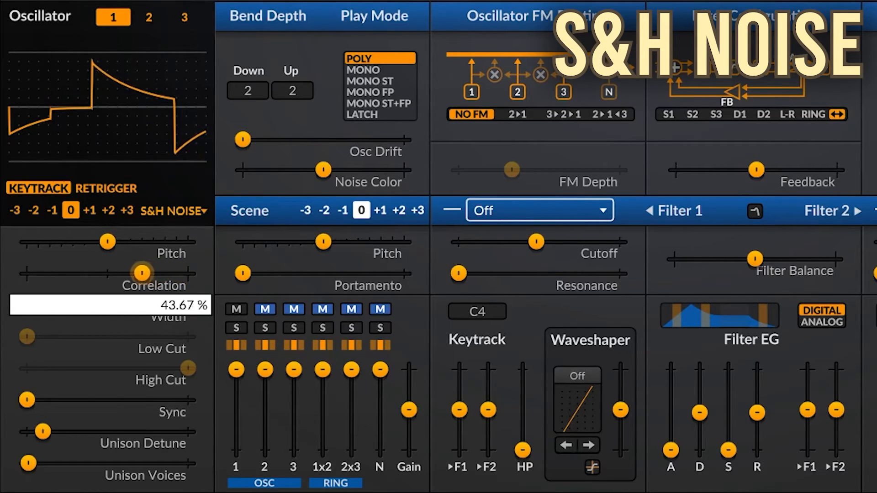
{"action": "left_click_drag", "start_coordinate": [142, 273], "coordinate": [187, 272]}
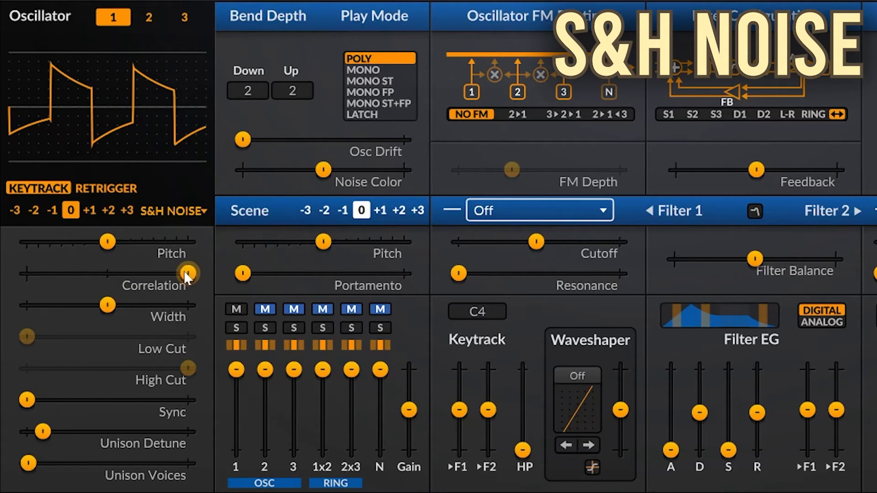
{"action": "left_click_drag", "start_coordinate": [185, 273], "coordinate": [172, 273]}
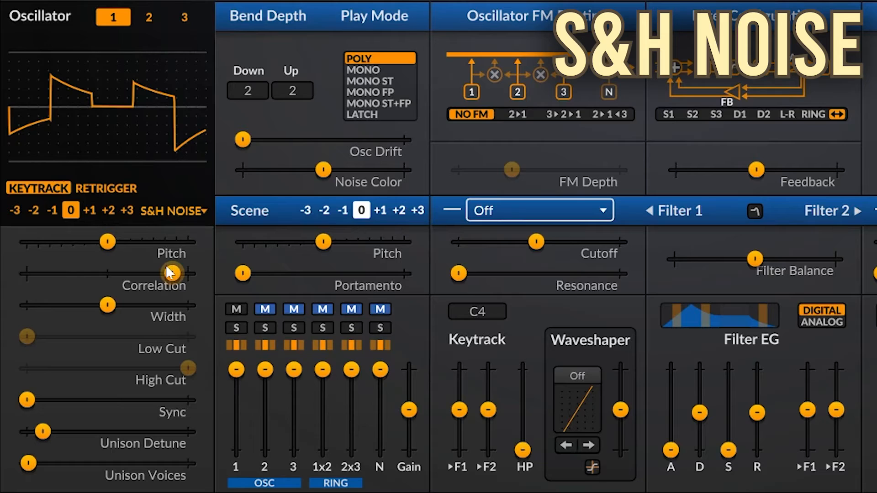
{"action": "left_click_drag", "start_coordinate": [171, 273], "coordinate": [189, 273]}
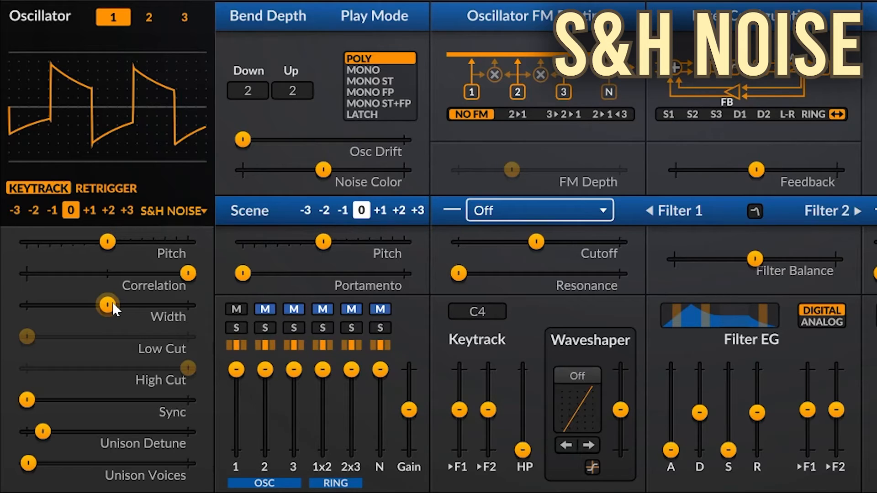
- Try a lower Correlation and a narrow Width on S&H Noise, then reset Width to 50% and Correlation to 0%
{"action": "mouse_move", "coordinate": [113, 302]}
{"action": "left_mouse_down"}
{"action": "mouse_move", "coordinate": [183, 302]}
{"action": "mouse_move", "coordinate": [41, 302]}
{"action": "mouse_move", "coordinate": [108, 302]}
{"action": "left_mouse_up"}
{"action": "left_click_drag", "start_coordinate": [188, 273], "coordinate": [163, 273]}
{"action": "left_click_drag", "start_coordinate": [110, 298], "coordinate": [40, 304]}
{"action": "double_click", "coordinate": [40, 304]}
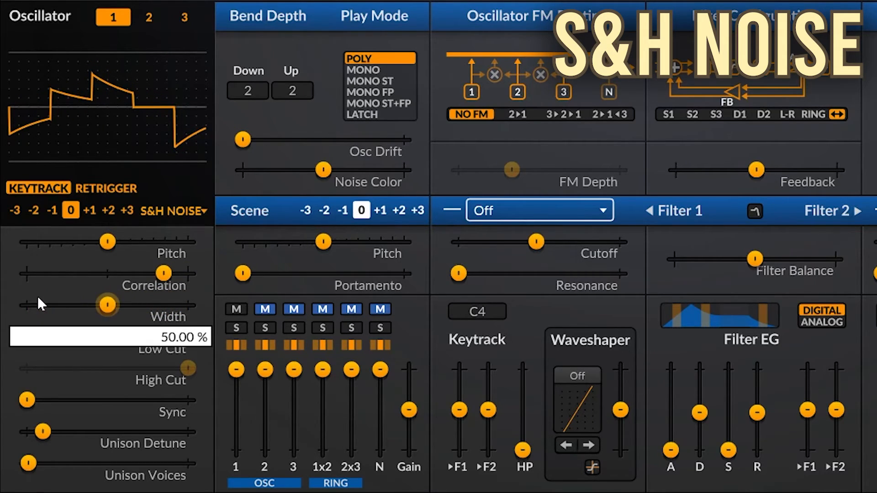
{"action": "double_click", "coordinate": [163, 273]}
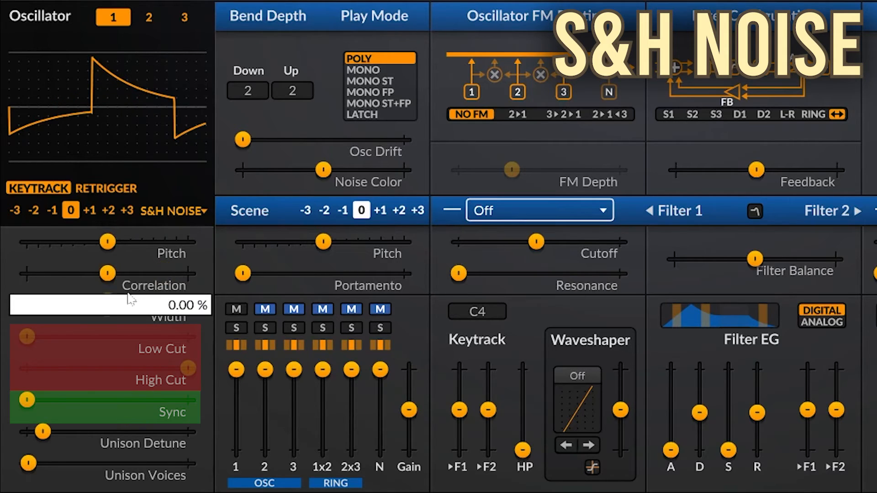
- Raise the S&H Noise Correlation to its maximum and sweep Sync back to its minimum
{"action": "left_click_drag", "start_coordinate": [102, 276], "coordinate": [183, 277]}
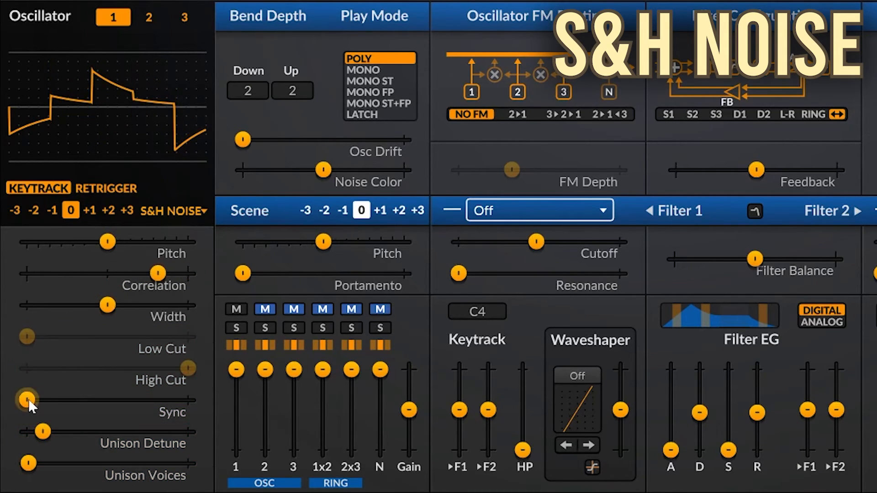
{"action": "mouse_move", "coordinate": [28, 399]}
{"action": "left_mouse_down"}
{"action": "mouse_move", "coordinate": [146, 399]}
{"action": "mouse_move", "coordinate": [25, 400]}
{"action": "left_mouse_up"}
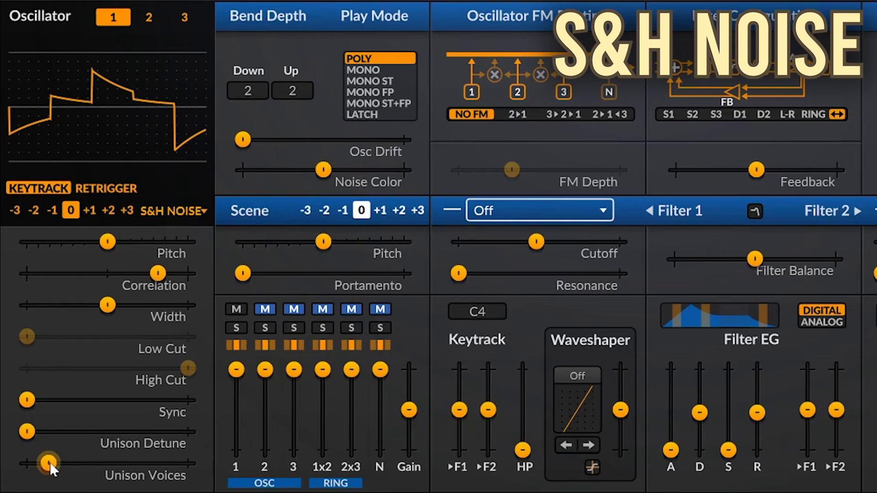
- Raise the S&H Noise Unison Voices and set Unison Detune to 0 cents
{"action": "left_click_drag", "start_coordinate": [50, 463], "coordinate": [92, 463]}
{"action": "mouse_move", "coordinate": [31, 430]}
{"action": "left_mouse_down"}
{"action": "mouse_move", "coordinate": [187, 431]}
{"action": "mouse_move", "coordinate": [27, 431]}
{"action": "left_mouse_up"}
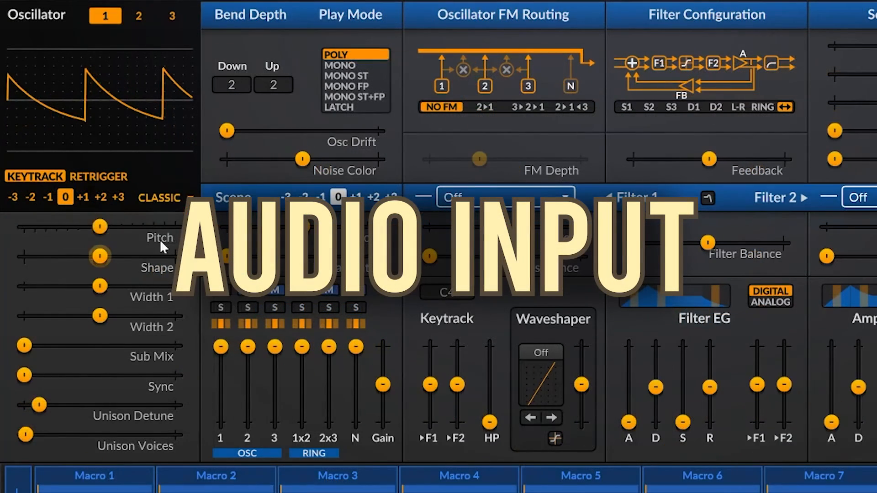
- Change the oscillator 1 type from Classic to the Stereo Audio Input
{"action": "left_click", "coordinate": [160, 197]}
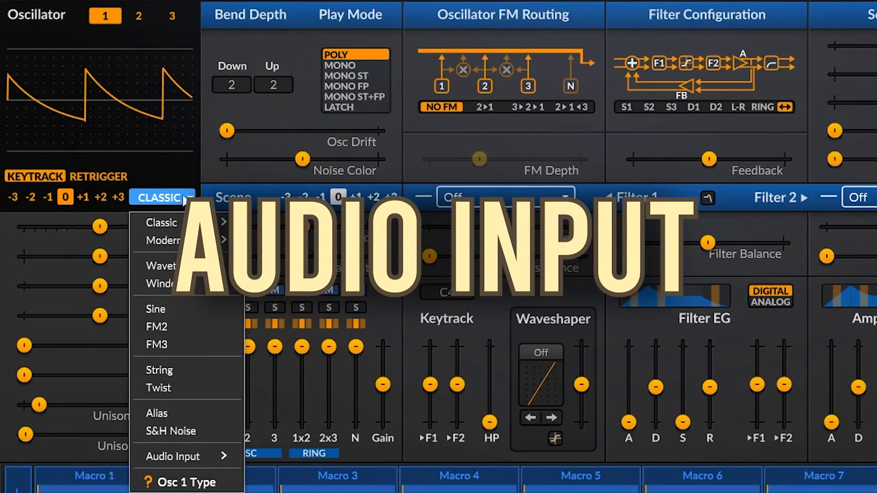
{"action": "mouse_move", "coordinate": [201, 453]}
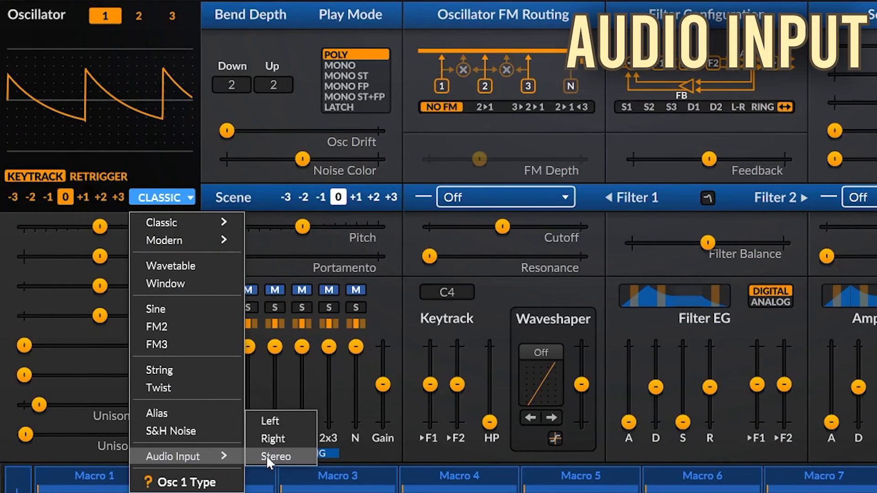
{"action": "left_click", "coordinate": [267, 456]}
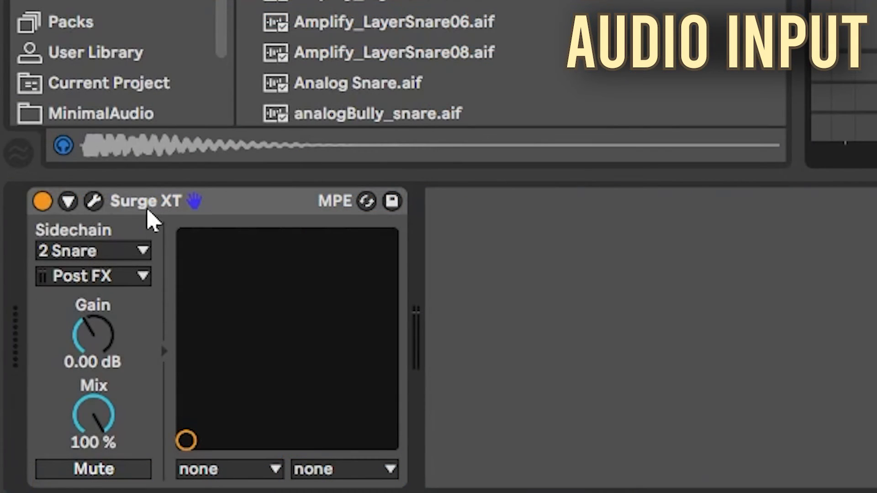
- Set the Surge XT sidechain source to 2 Snare and start playback to feed audio into the synth
{"action": "left_click", "coordinate": [139, 253]}
{"action": "left_click", "coordinate": [101, 305]}
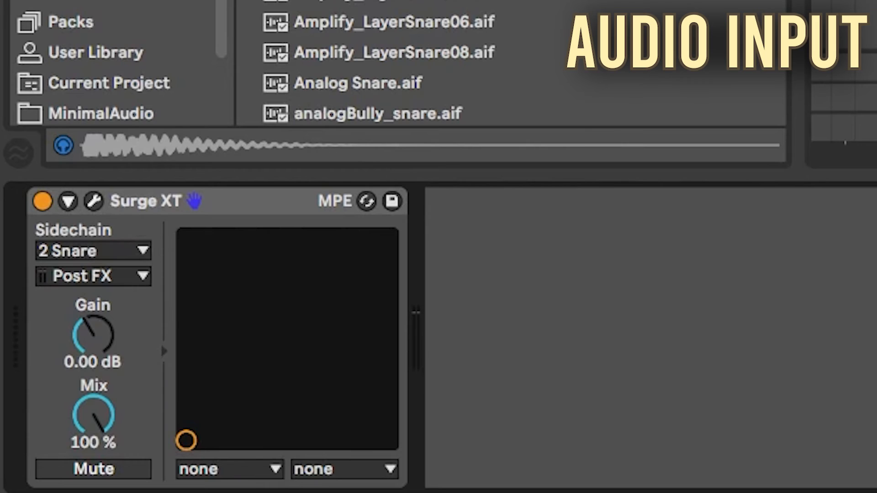
{"action": "key", "text": "space"}
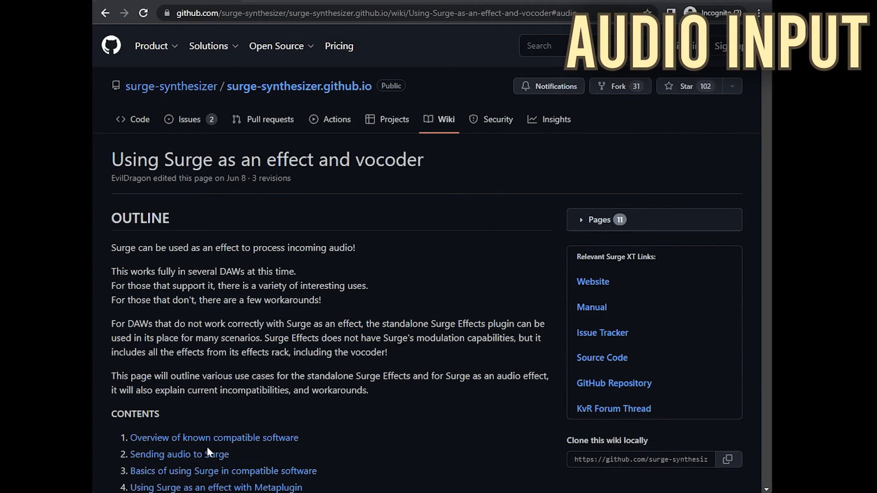
- Switch to the browser and open the "Sending audio to Surge" section of the GitHub wiki page
{"action": "left_click", "coordinate": [204, 453]}
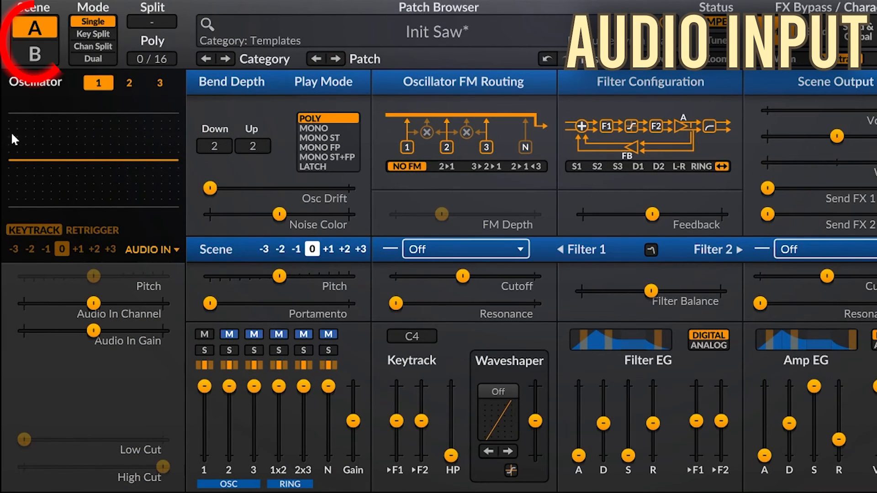
- Switch to scene B and change its oscillator 1 type from Classic to an Audio Input option
{"action": "left_click", "coordinate": [35, 54]}
{"action": "left_click", "coordinate": [153, 249]}
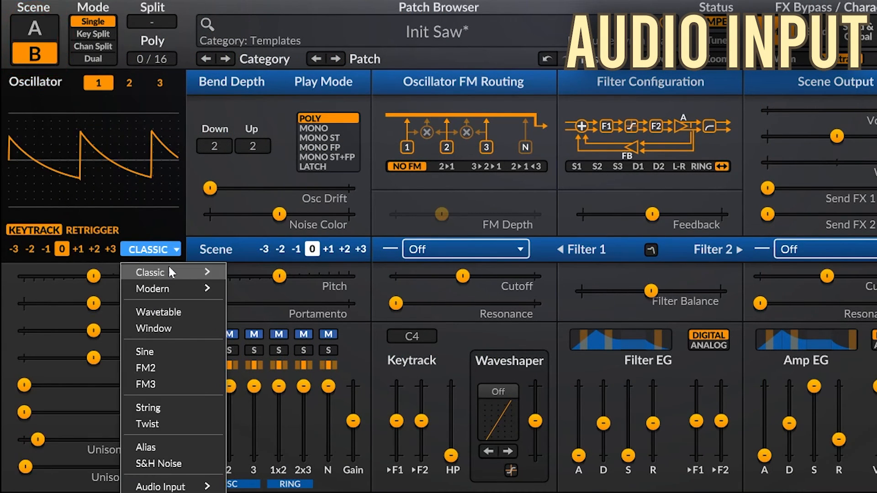
{"action": "mouse_move", "coordinate": [169, 485]}
{"action": "left_click", "coordinate": [252, 485]}
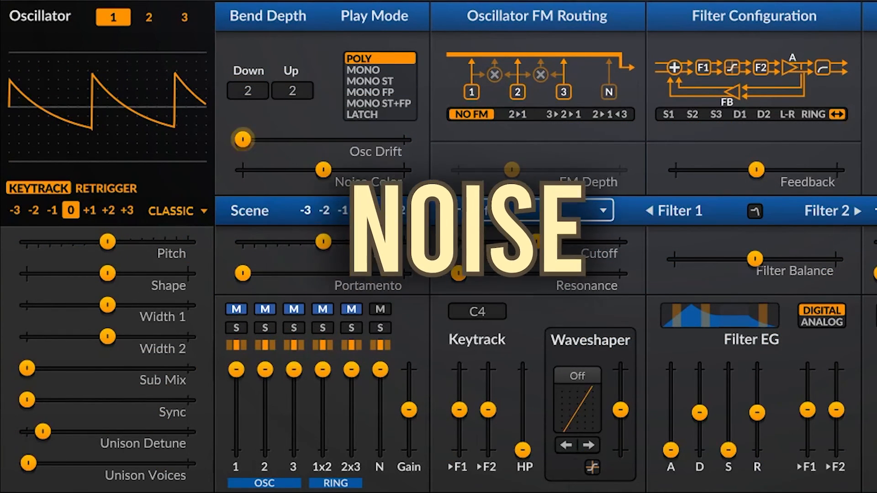
- Try small changes to the noise channel level and Noise Color, then reset Noise Color to 0%
{"action": "mouse_move", "coordinate": [383, 366]}
{"action": "left_mouse_down"}
{"action": "mouse_move", "coordinate": [383, 406]}
{"action": "mouse_move", "coordinate": [379, 372]}
{"action": "left_mouse_up"}
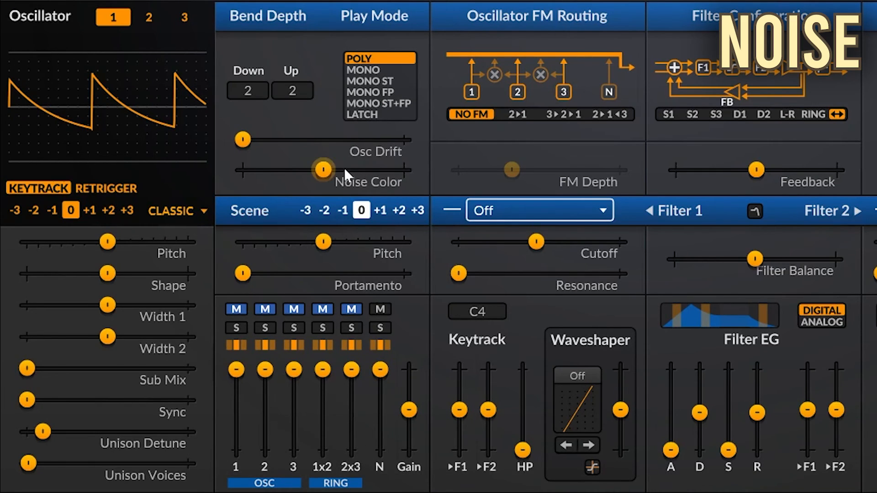
{"action": "left_click", "coordinate": [322, 168]}
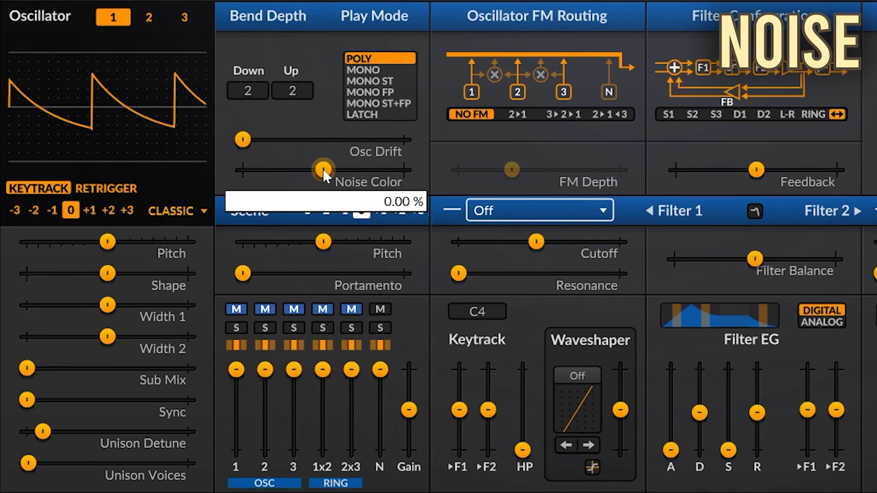
{"action": "mouse_move", "coordinate": [322, 168]}
{"action": "left_mouse_down"}
{"action": "mouse_move", "coordinate": [242, 170]}
{"action": "mouse_move", "coordinate": [374, 169]}
{"action": "mouse_move", "coordinate": [328, 169]}
{"action": "left_mouse_up"}
{"action": "left_click", "coordinate": [325, 171]}
{"action": "double_click", "coordinate": [326, 171]}
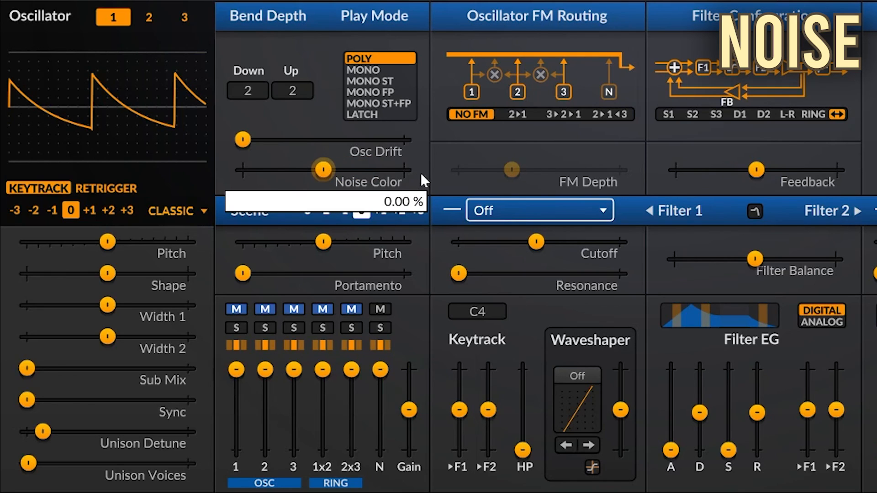